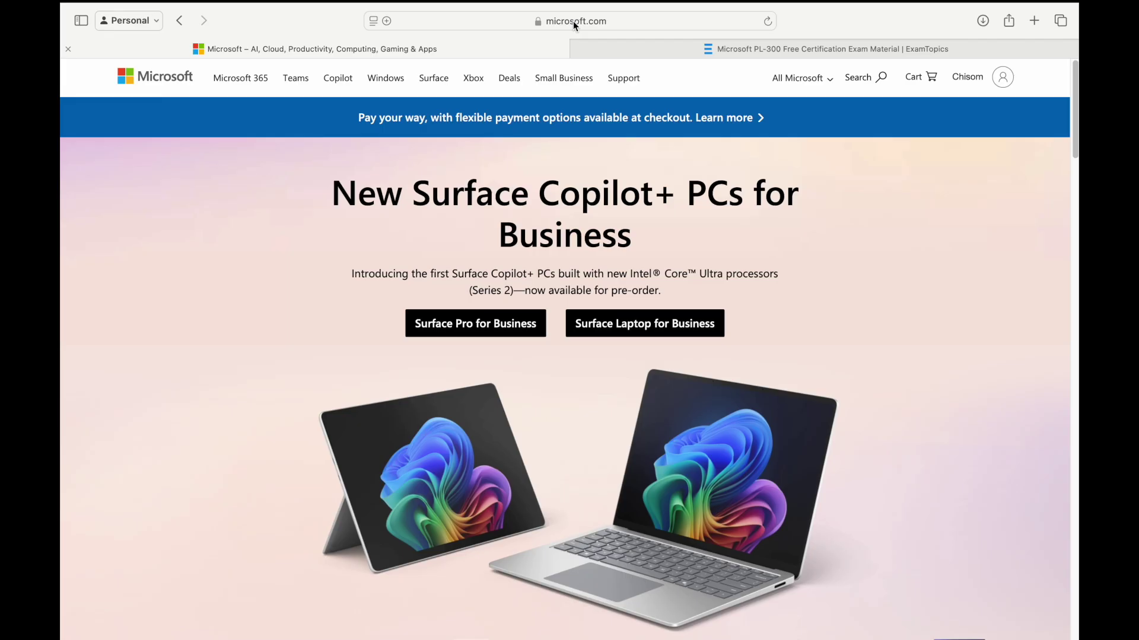
Open the All Microsoft menu on Microsoft.com to list its products and sites
click(828, 82)
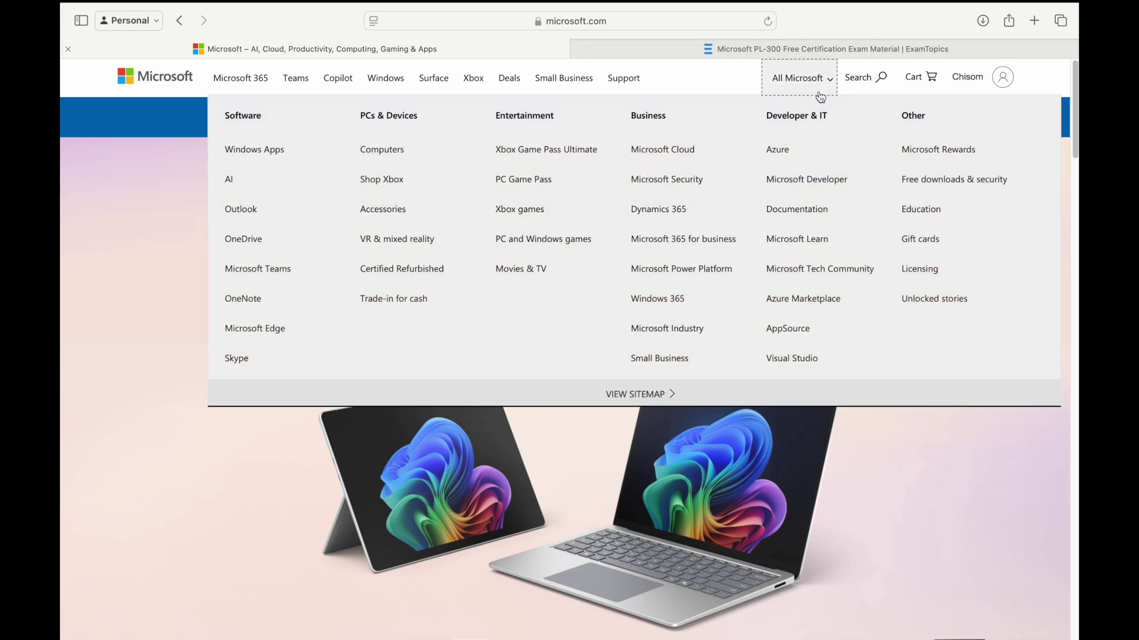
Go to the Microsoft Learn home page and open the Microsoft Credentials overview
click(789, 240)
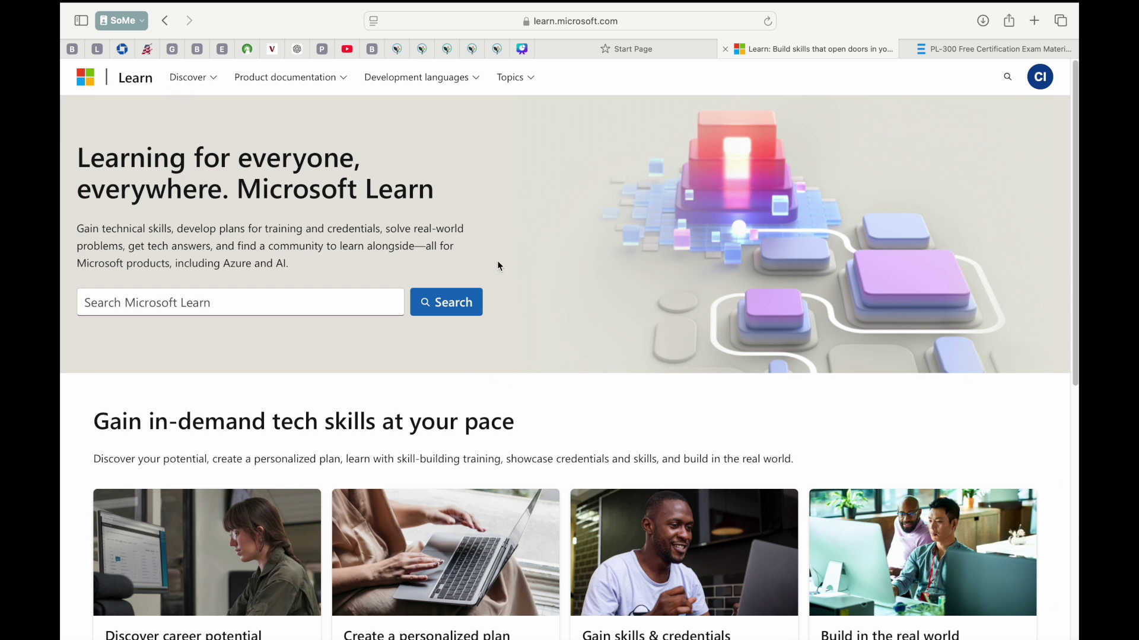
scroll(537, 349, down, 5)
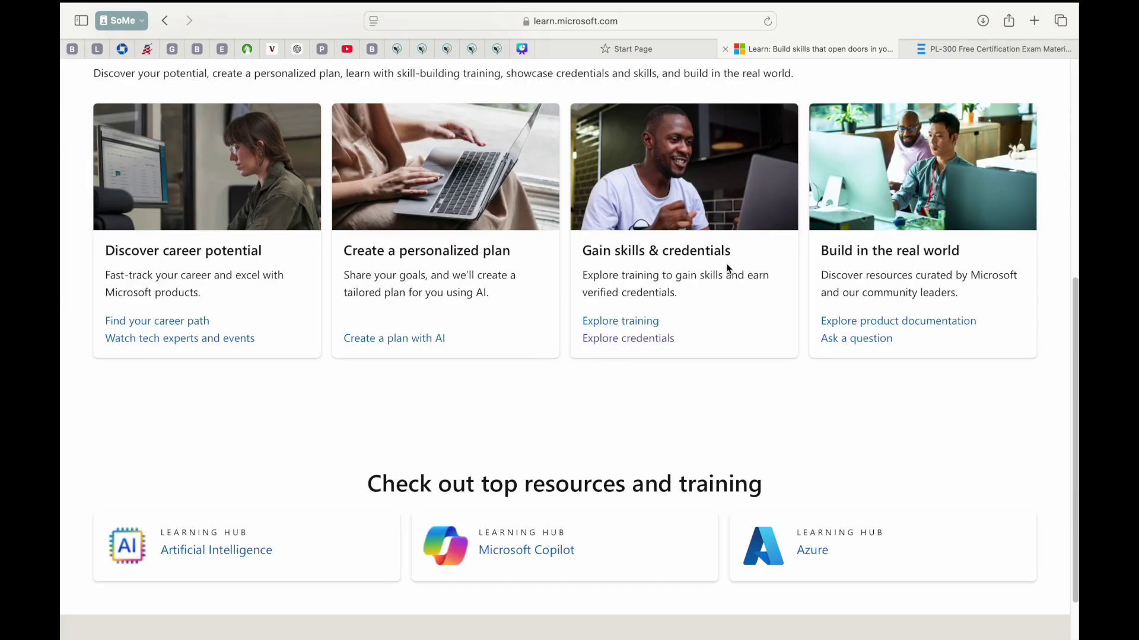
click(613, 339)
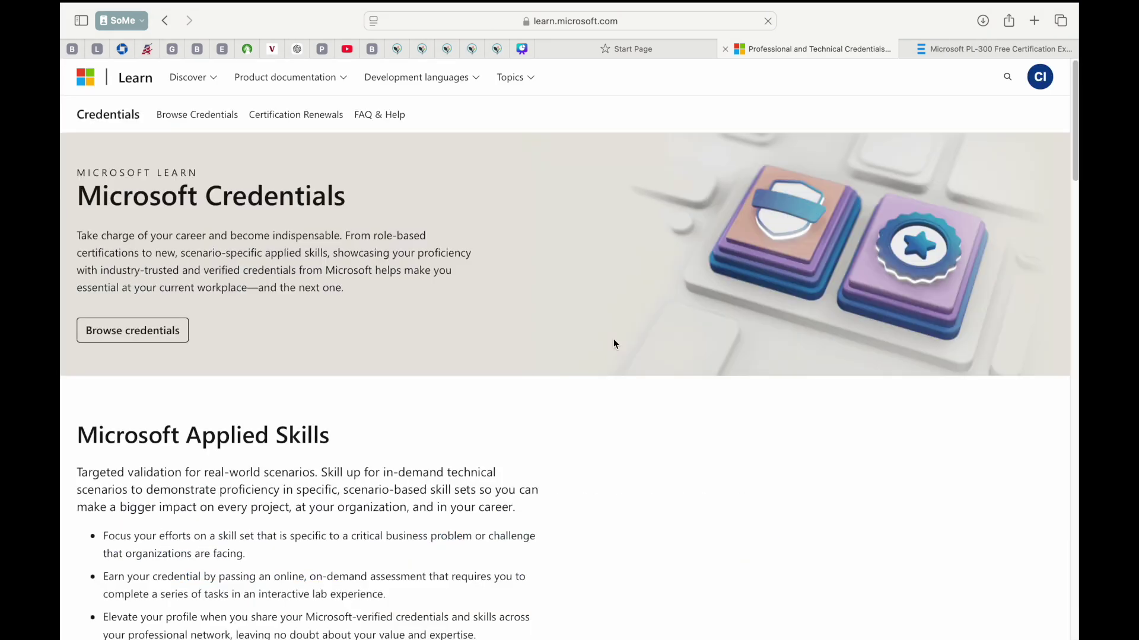
scroll(612, 345, down, 1)
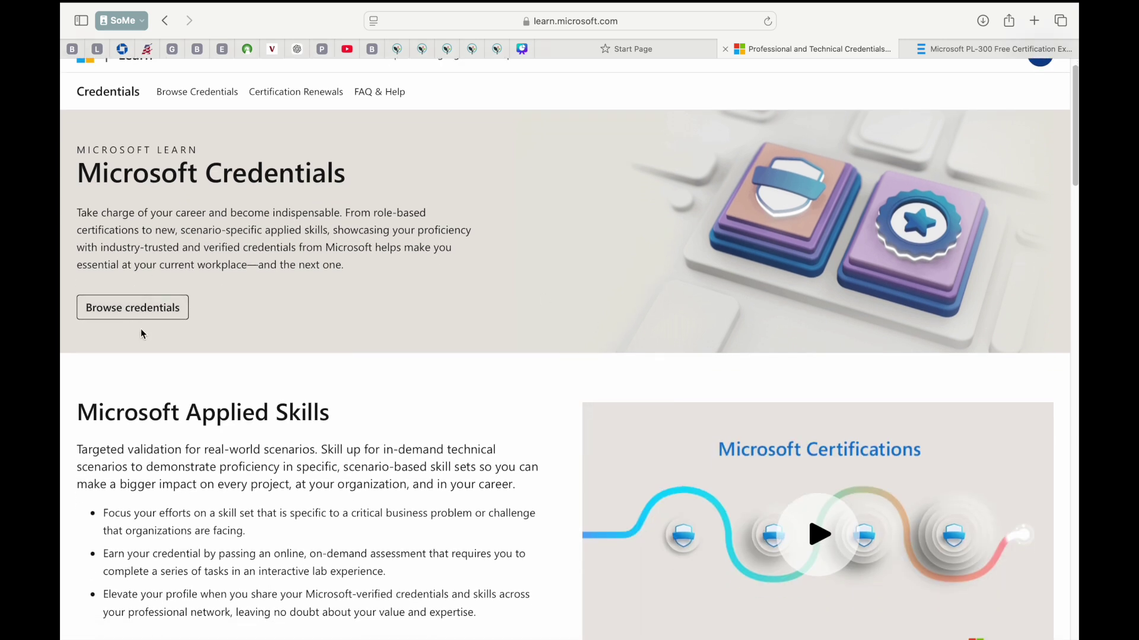
Search the credentials catalog for 'Power BI' and open the Power BI Data Analyst Associate certification
click(122, 310)
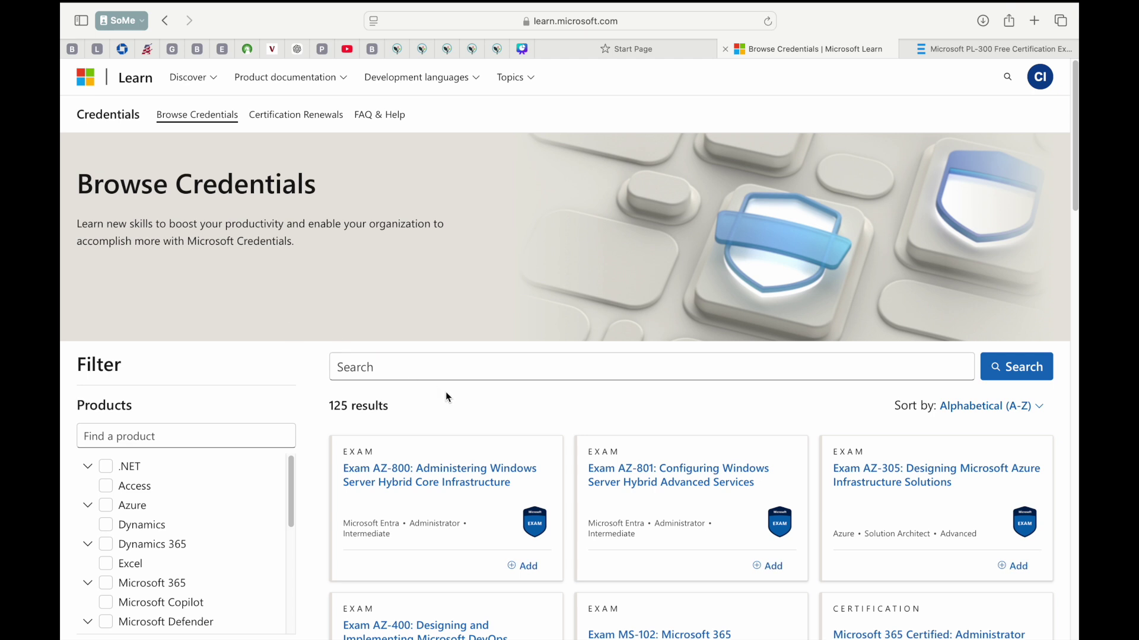
scroll(445, 391, down, 1)
click(429, 357)
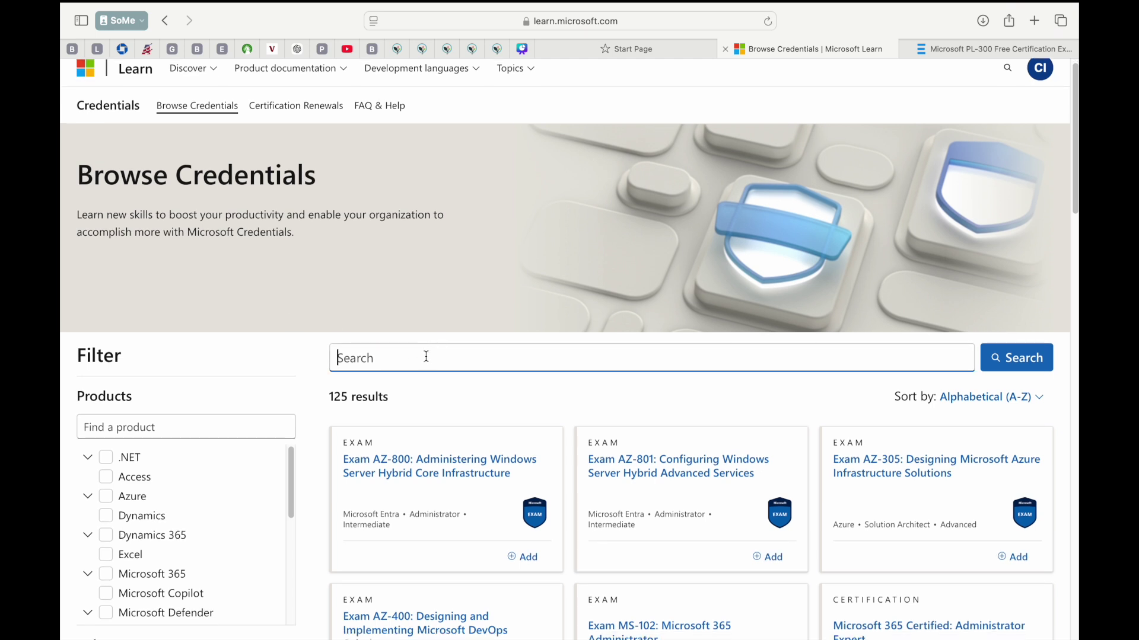
text(Power BI)
click(1000, 357)
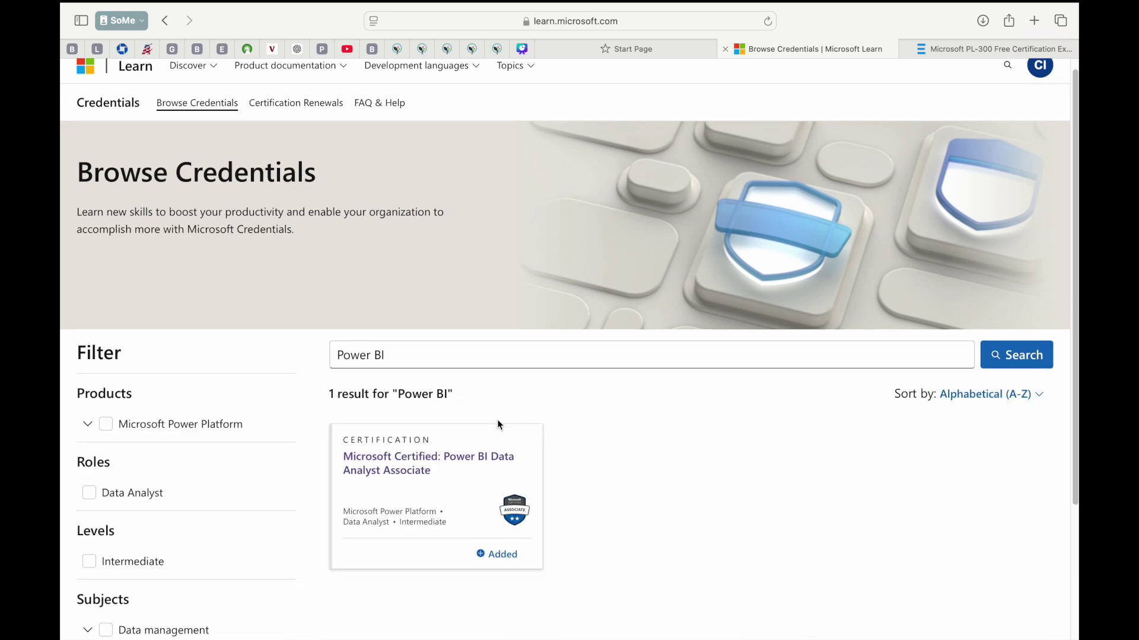
scroll(497, 423, down, 1)
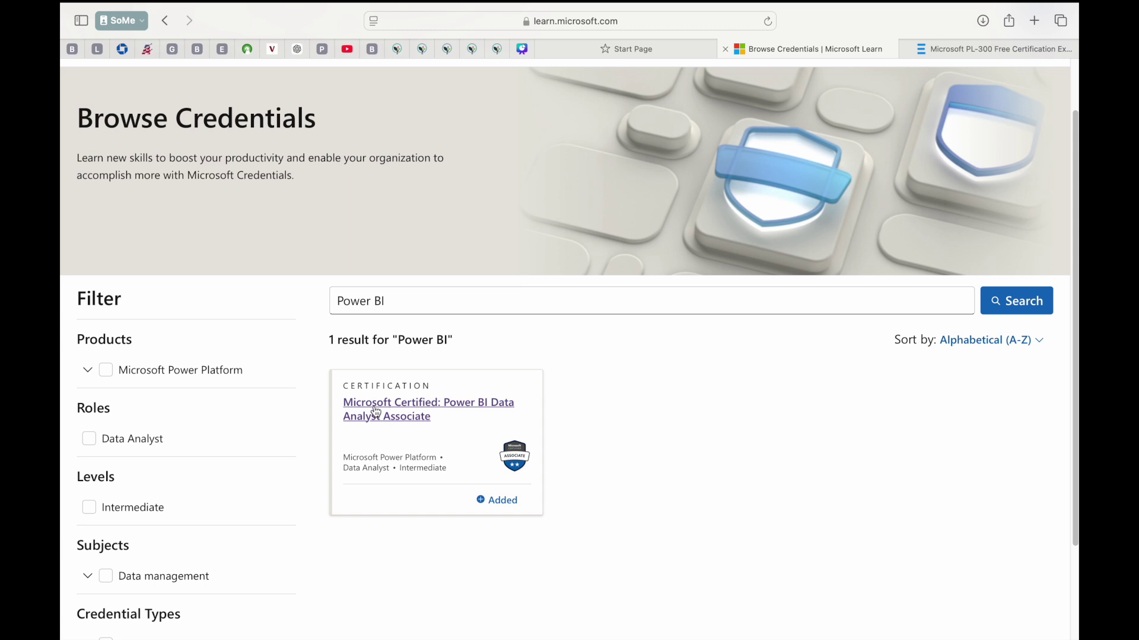
click(397, 417)
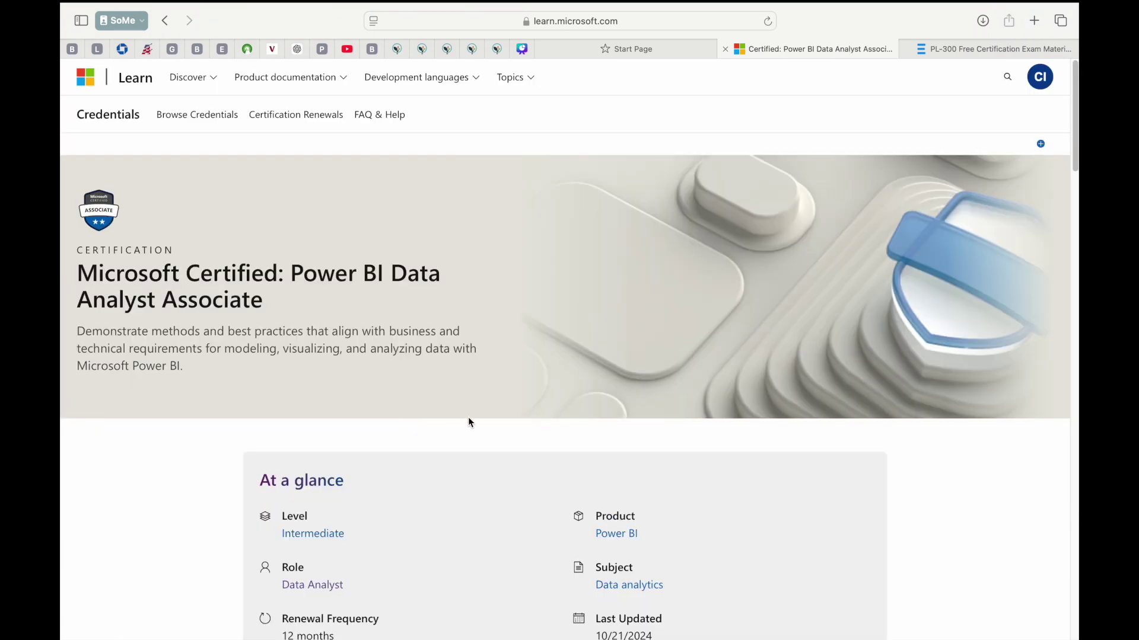
scroll(468, 421, down, 1)
scroll(472, 421, down, 1)
scroll(473, 454, down, 3)
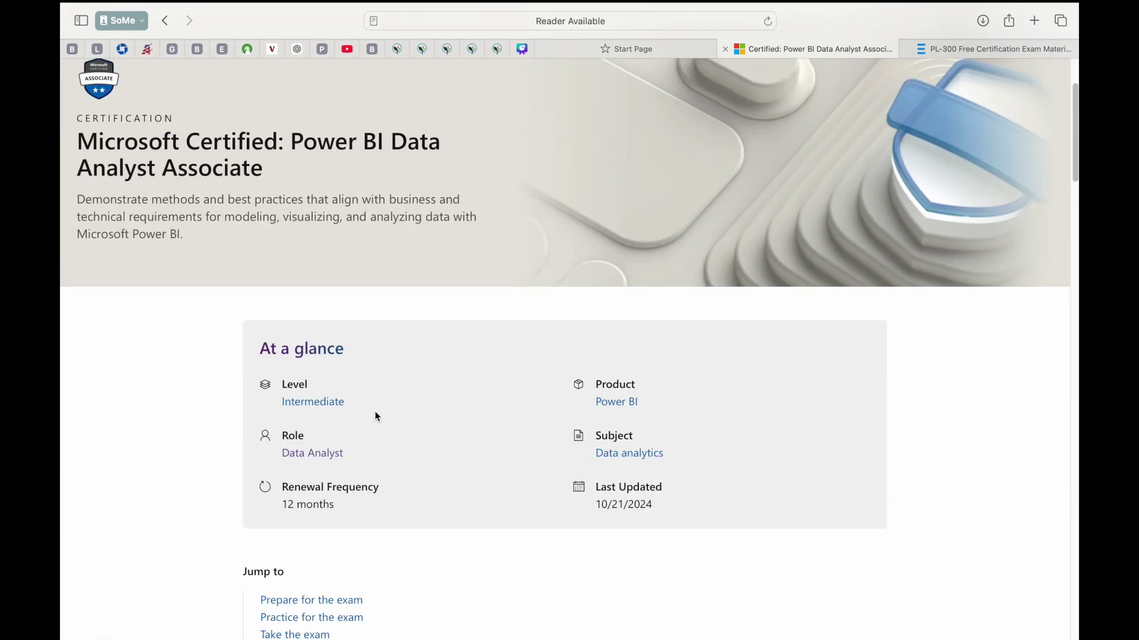
scroll(428, 455, down, 1)
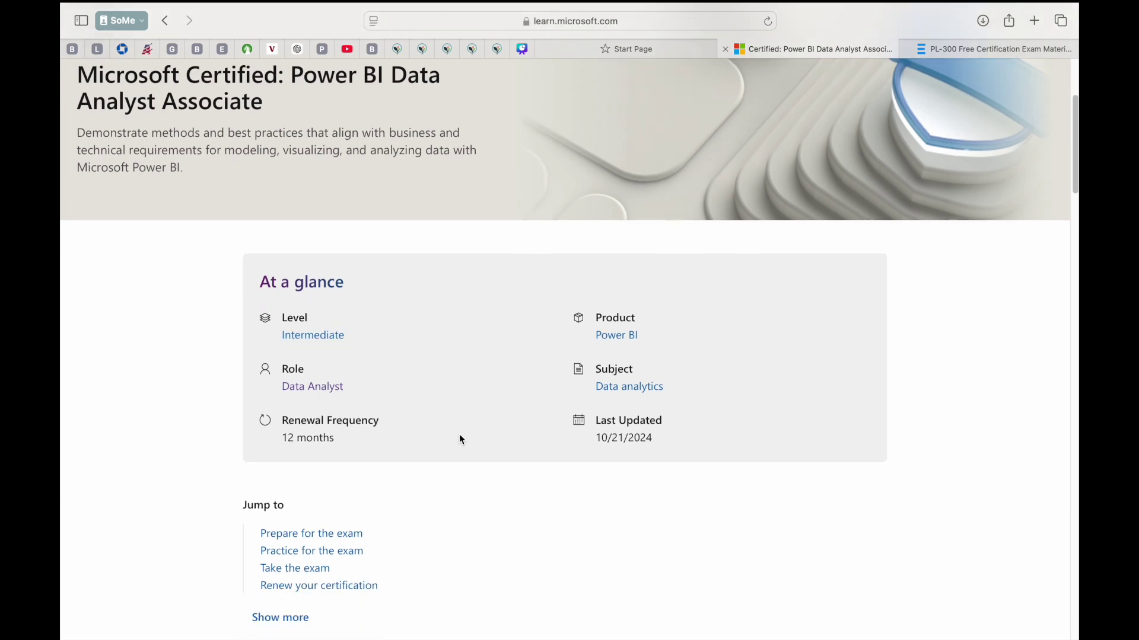
scroll(495, 439, down, 1)
scroll(388, 384, down, 2)
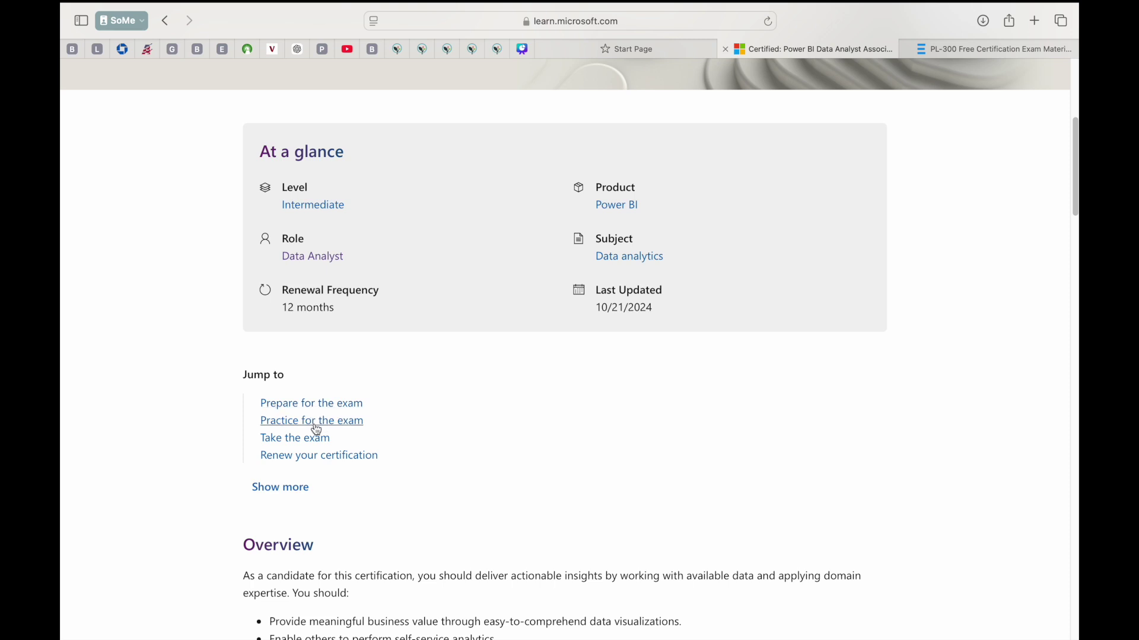
scroll(343, 463, down, 2)
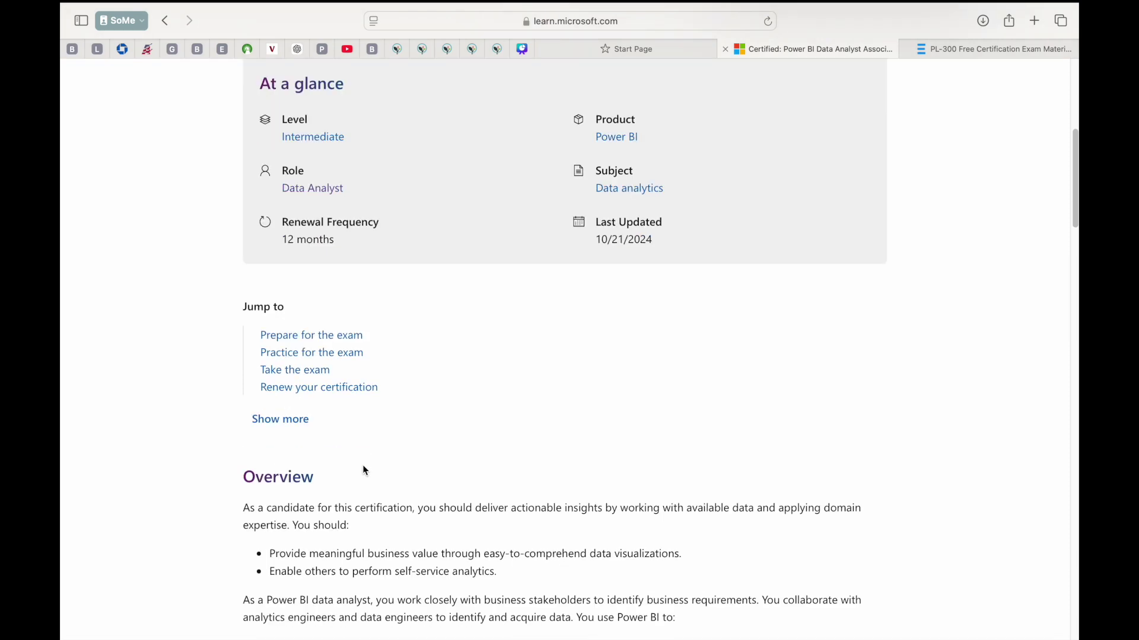
Reveal the remaining section shortcuts and jump to the certification's Prepare for the exam section
click(285, 422)
scroll(368, 444, down, 1)
scroll(385, 449, down, 1)
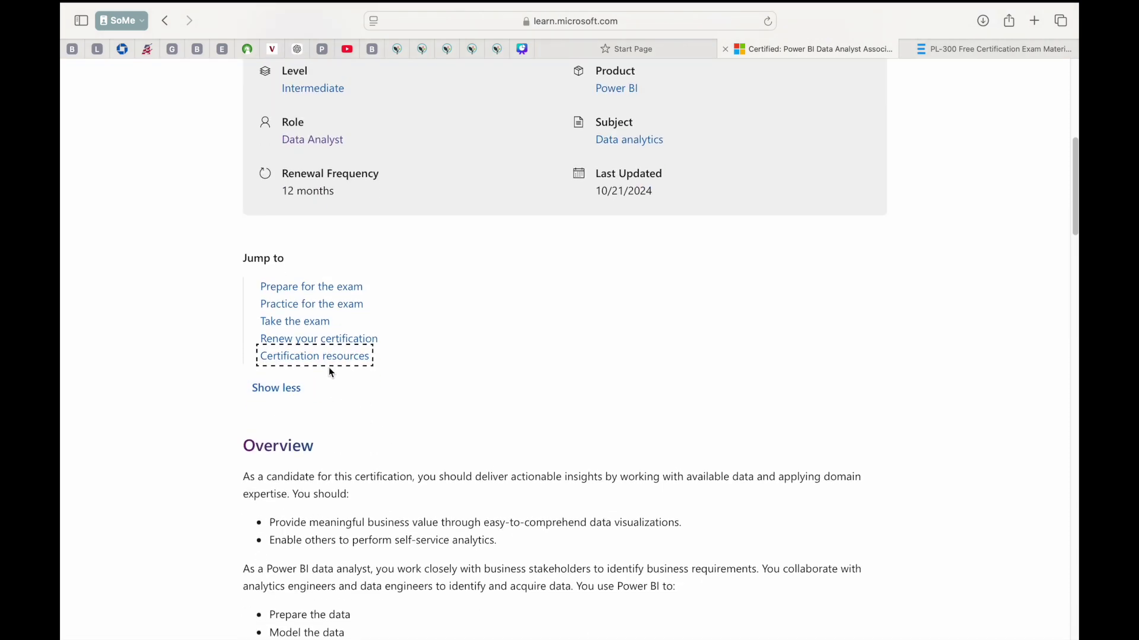
scroll(429, 407, down, 5)
scroll(427, 406, down, 10)
scroll(426, 412, up, 15)
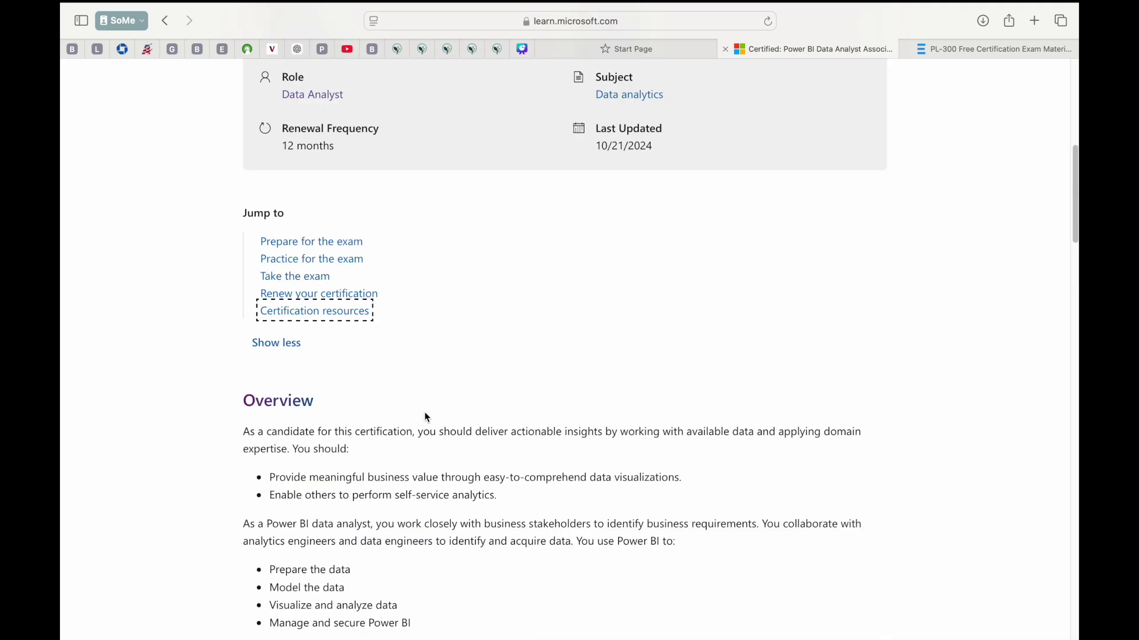
scroll(424, 414, up, 1)
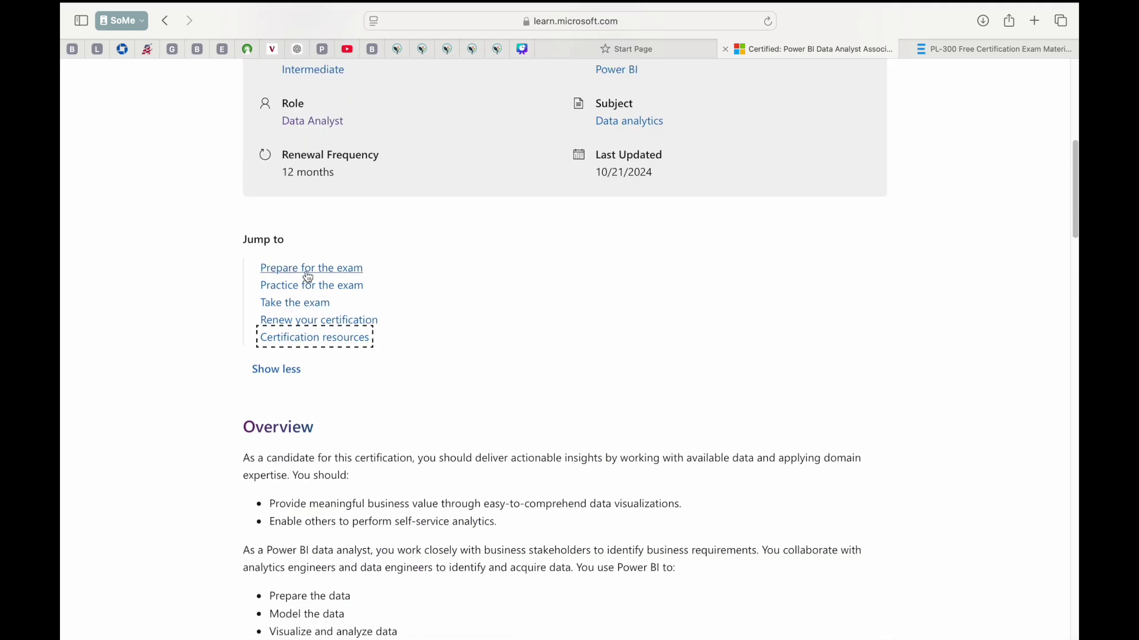
scroll(488, 396, down, 10)
scroll(488, 396, down, 8)
scroll(488, 397, down, 2)
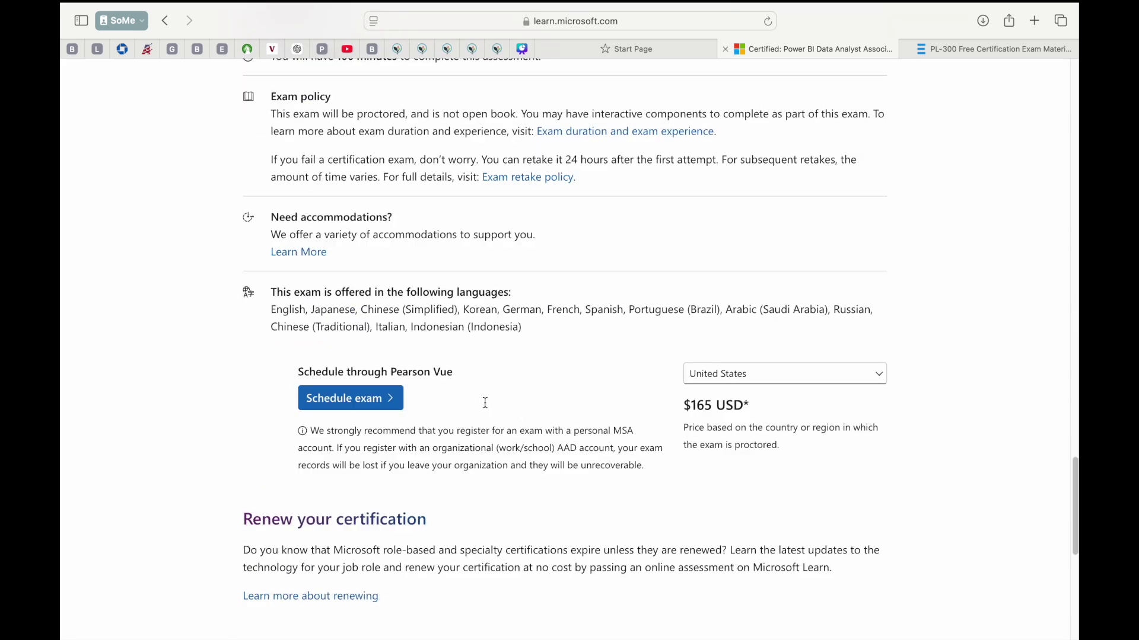
scroll(489, 401, down, 2)
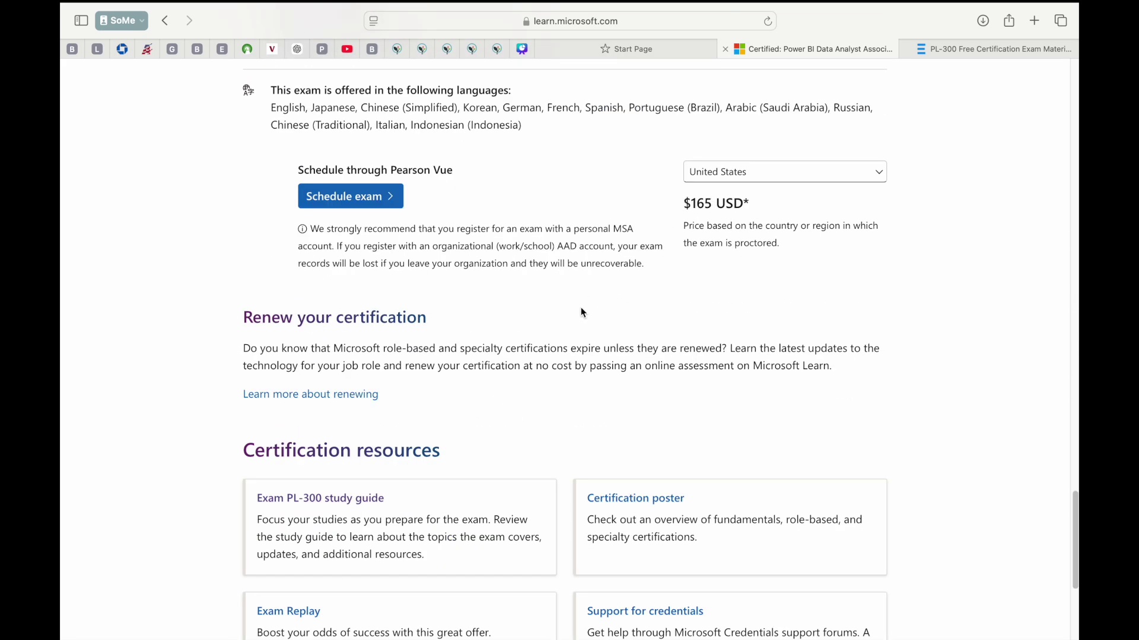
scroll(581, 312, down, 1)
scroll(580, 313, up, 4)
scroll(579, 317, up, 10)
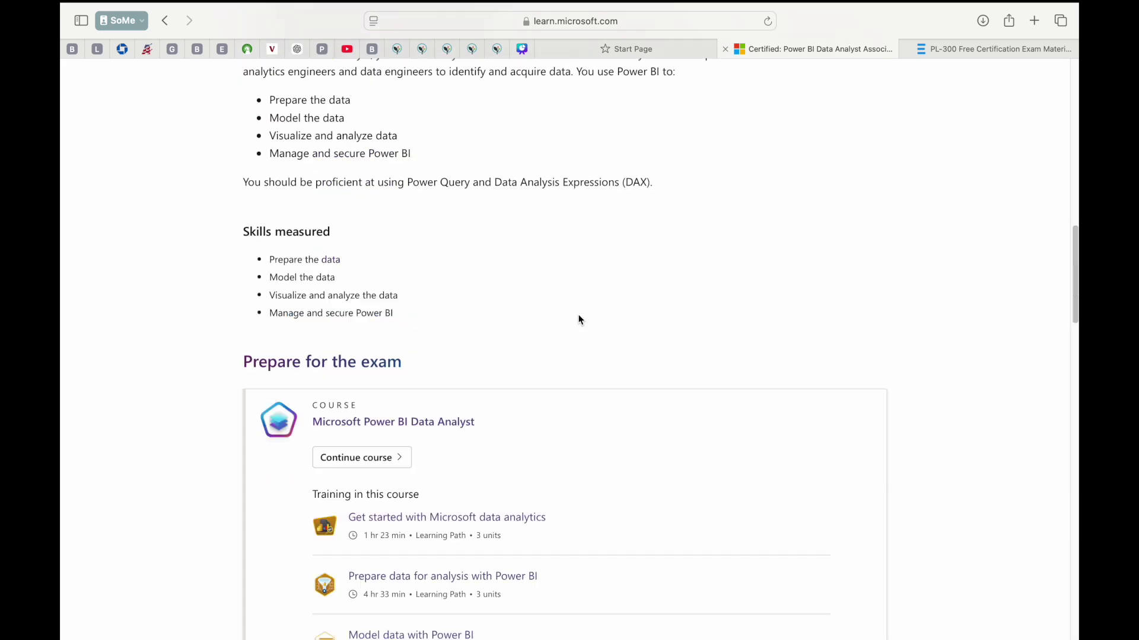
scroll(579, 319, up, 5)
scroll(498, 330, up, 8)
scroll(373, 349, up, 4)
scroll(404, 374, down, 5)
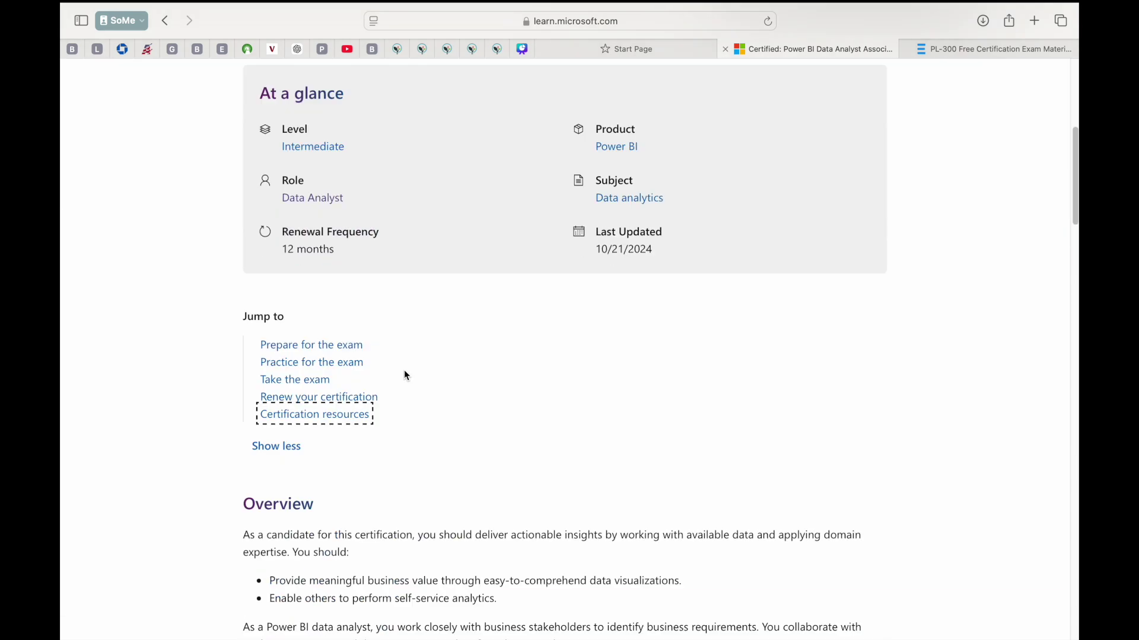
scroll(405, 374, down, 3)
click(314, 216)
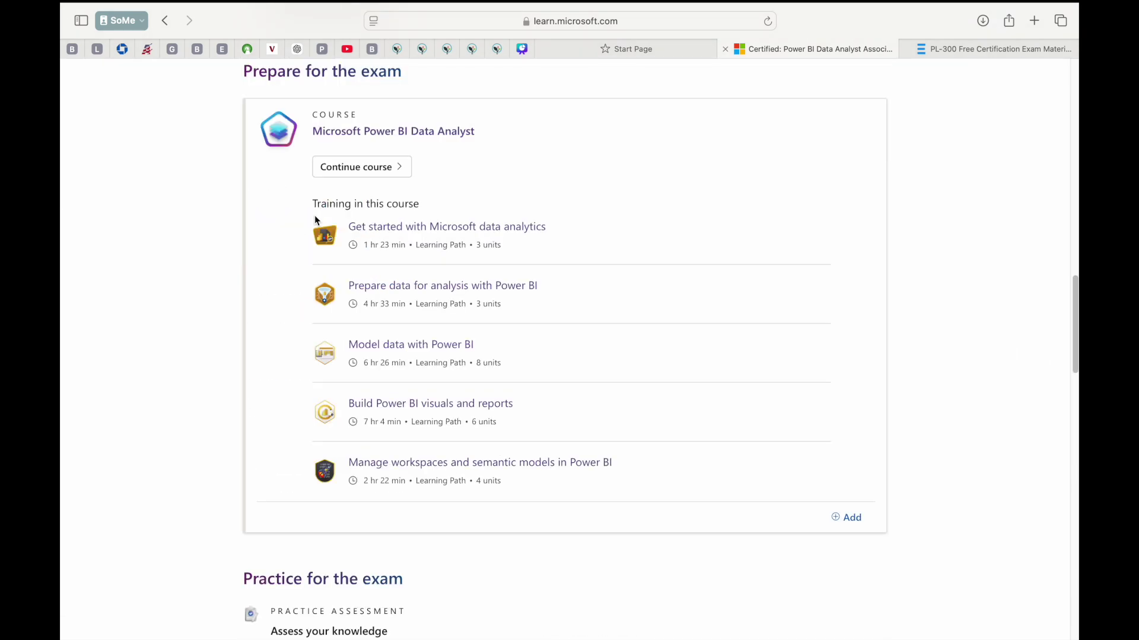
scroll(451, 323, down, 1)
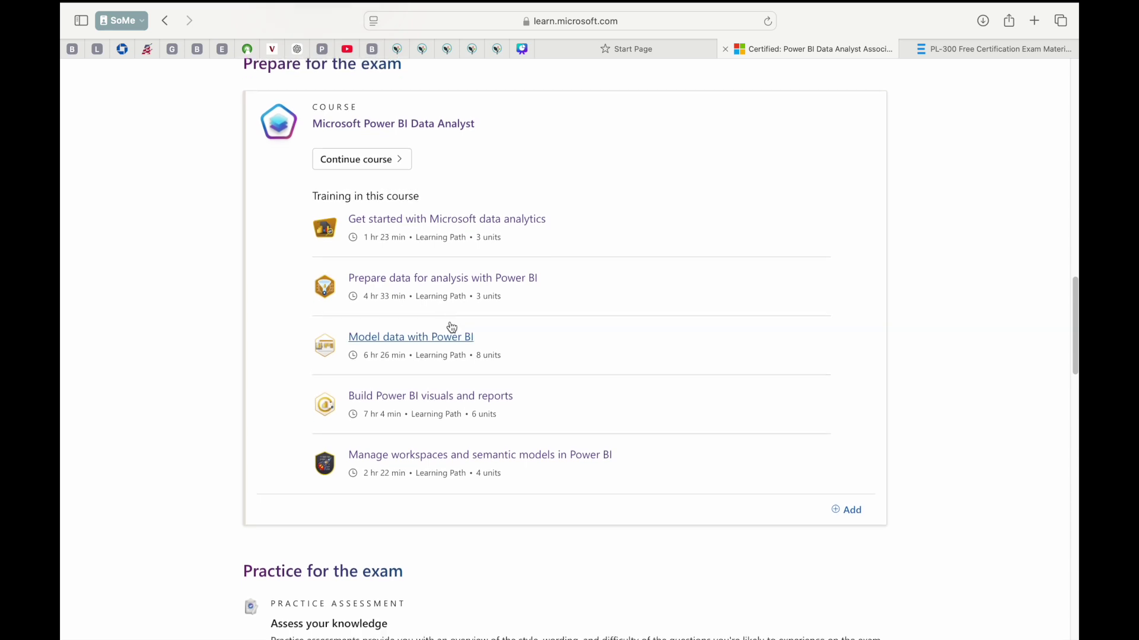
scroll(450, 323, up, 2)
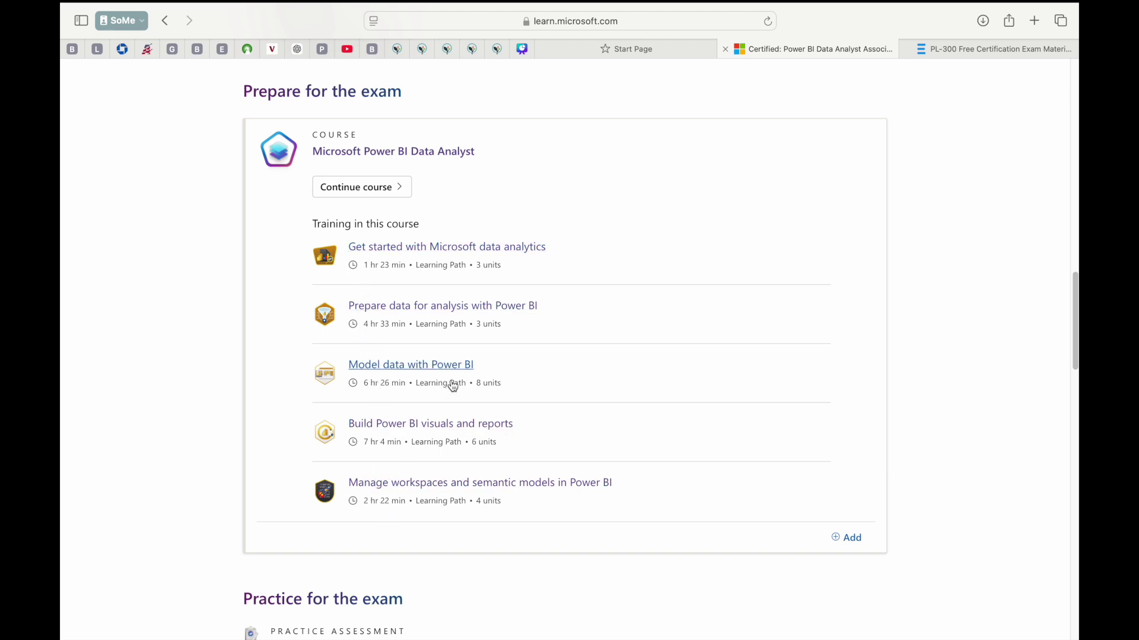
scroll(453, 386, down, 1)
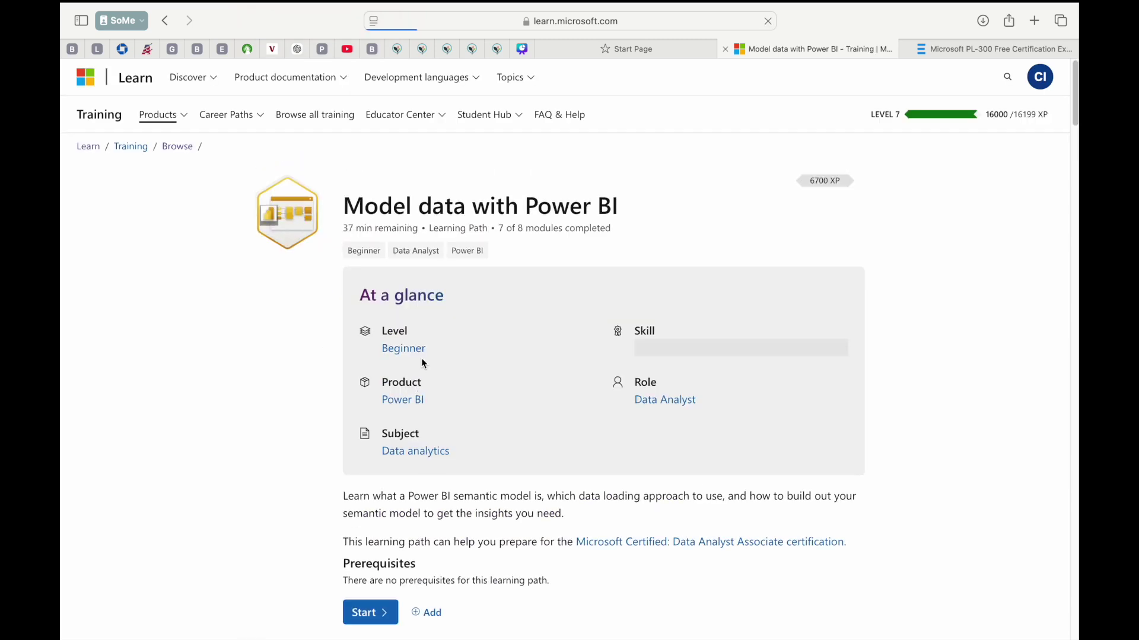
scroll(513, 360, down, 1)
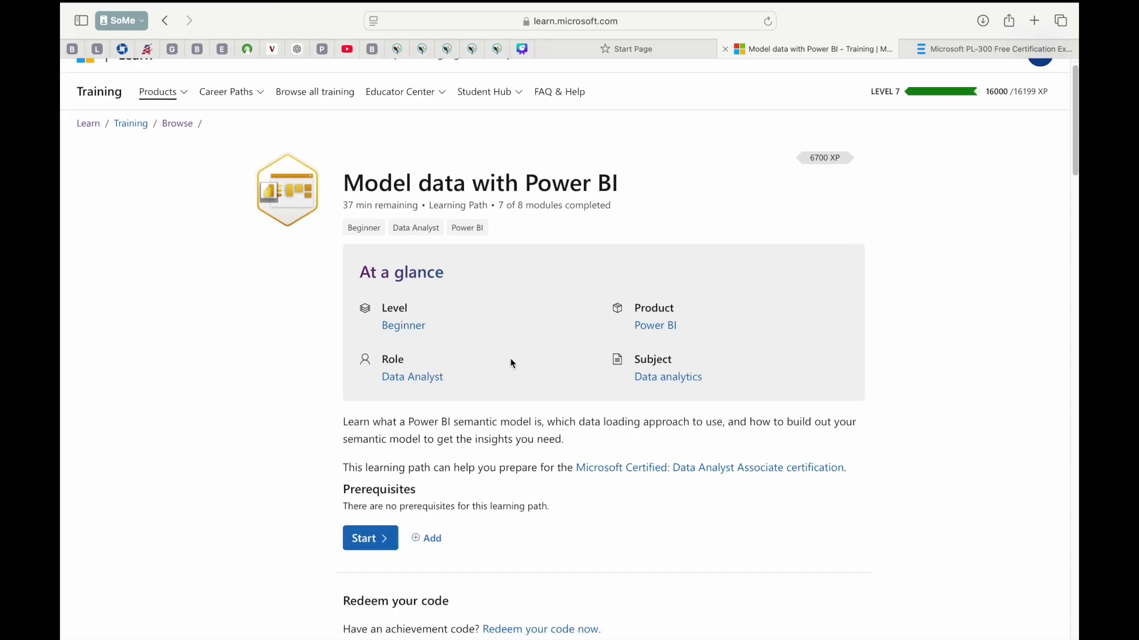
scroll(513, 360, down, 5)
scroll(510, 358, down, 3)
scroll(508, 361, down, 3)
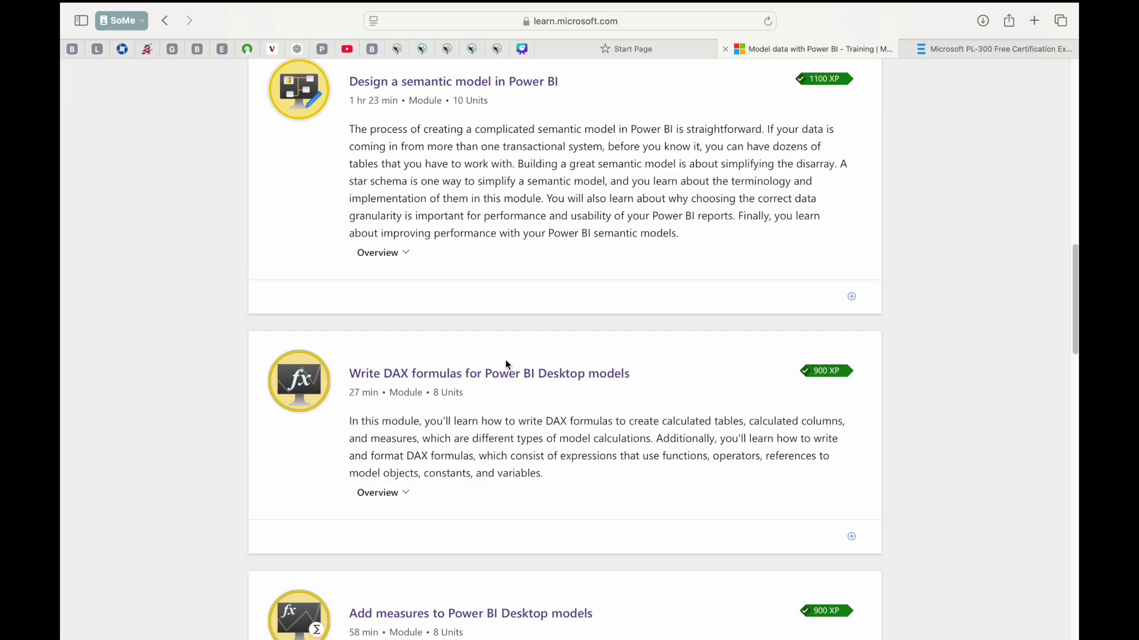
Expand the module unit lists, open the Model data in Power BI Desktop exercise, and launch its lab
click(412, 495)
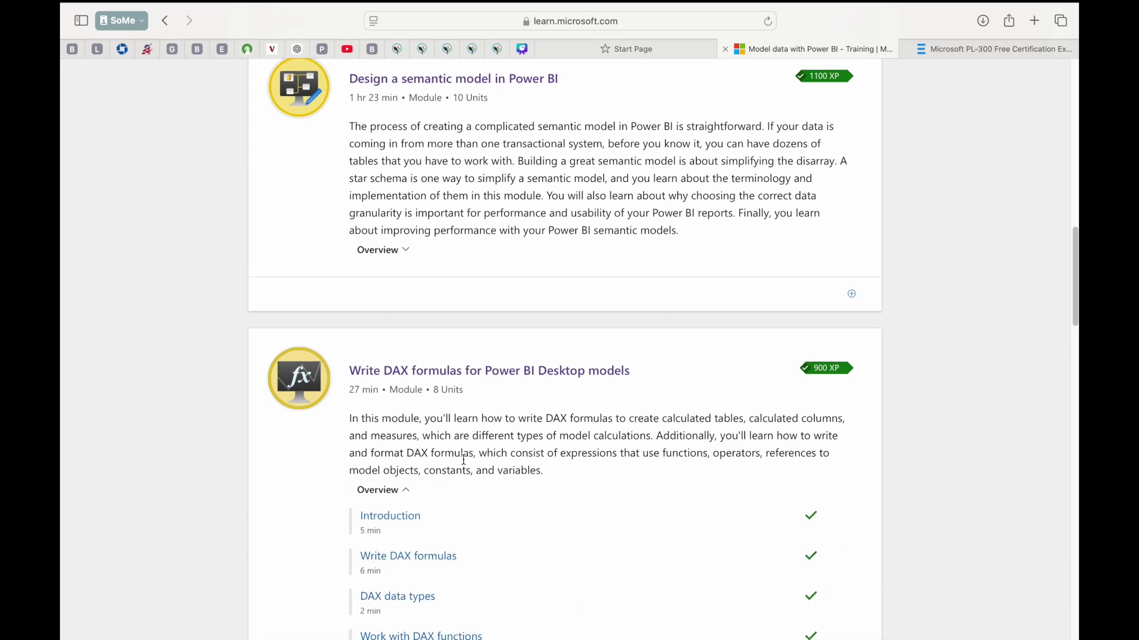
scroll(463, 458, down, 5)
scroll(462, 456, up, 2)
scroll(462, 456, up, 4)
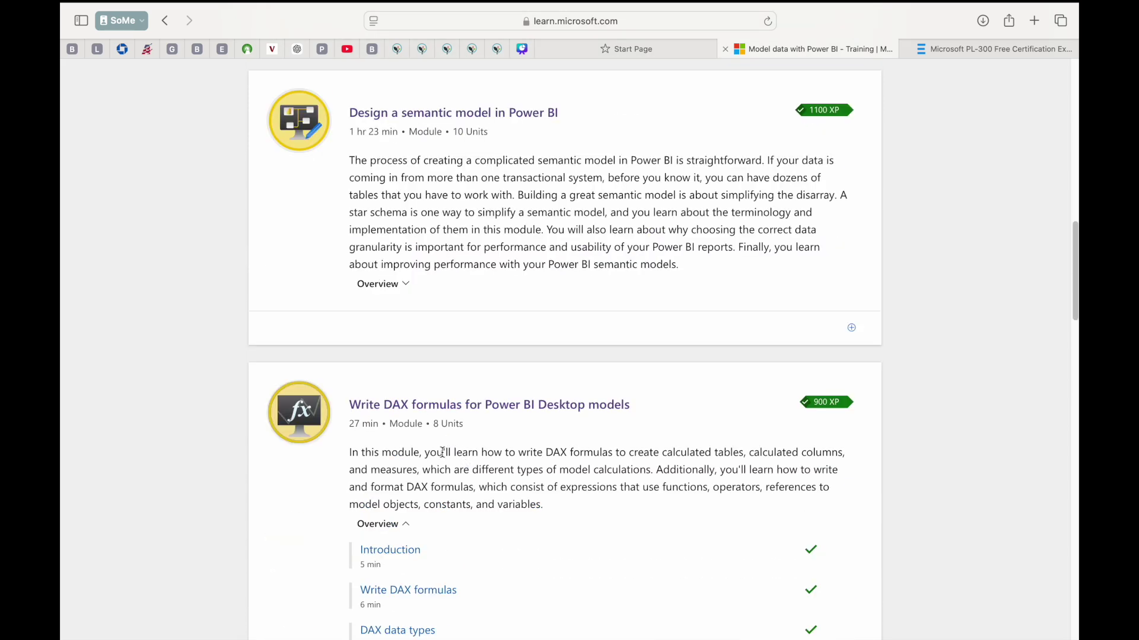
click(406, 286)
scroll(445, 405, down, 2)
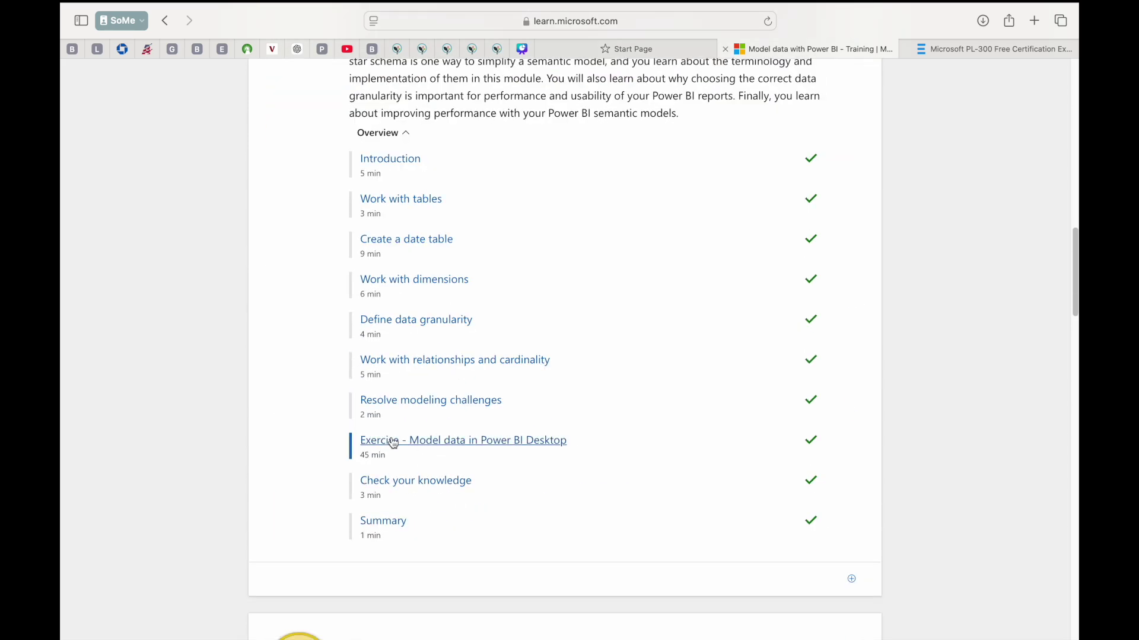
click(467, 445)
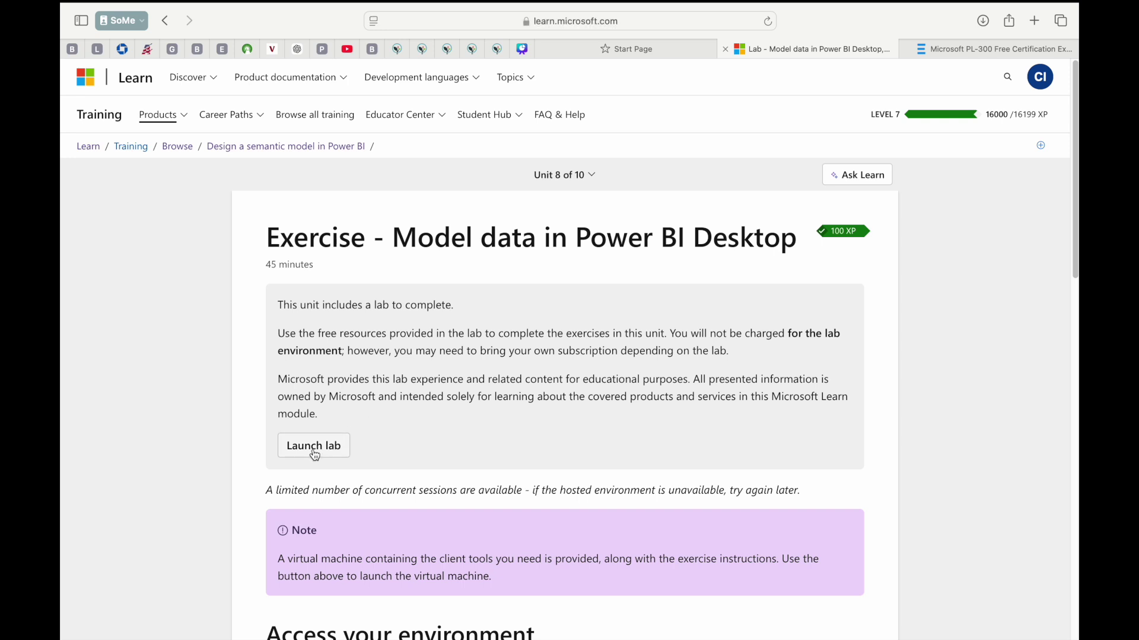
click(313, 446)
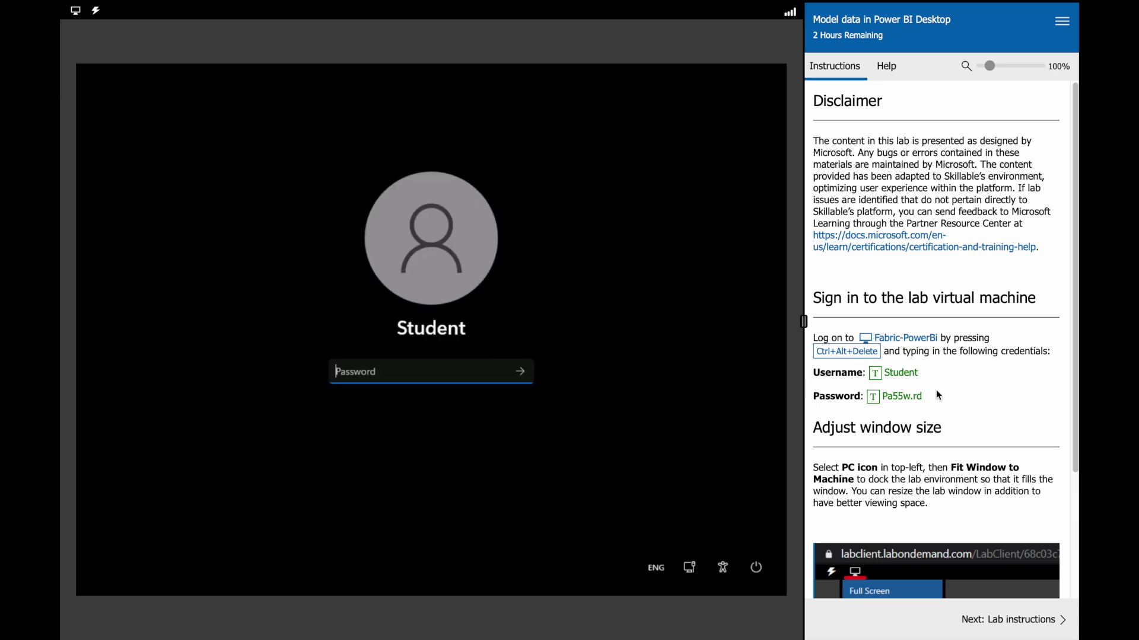
Sign in to the lab virtual machine with the password from the instructions
drag(927, 397, 881, 398)
click(874, 403)
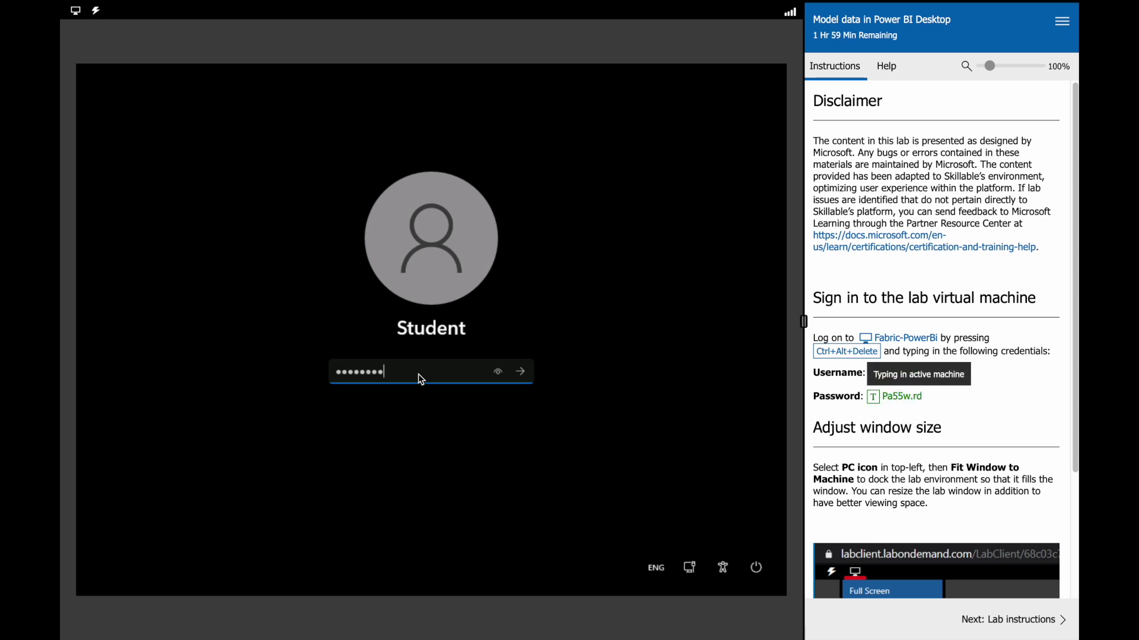
click(522, 377)
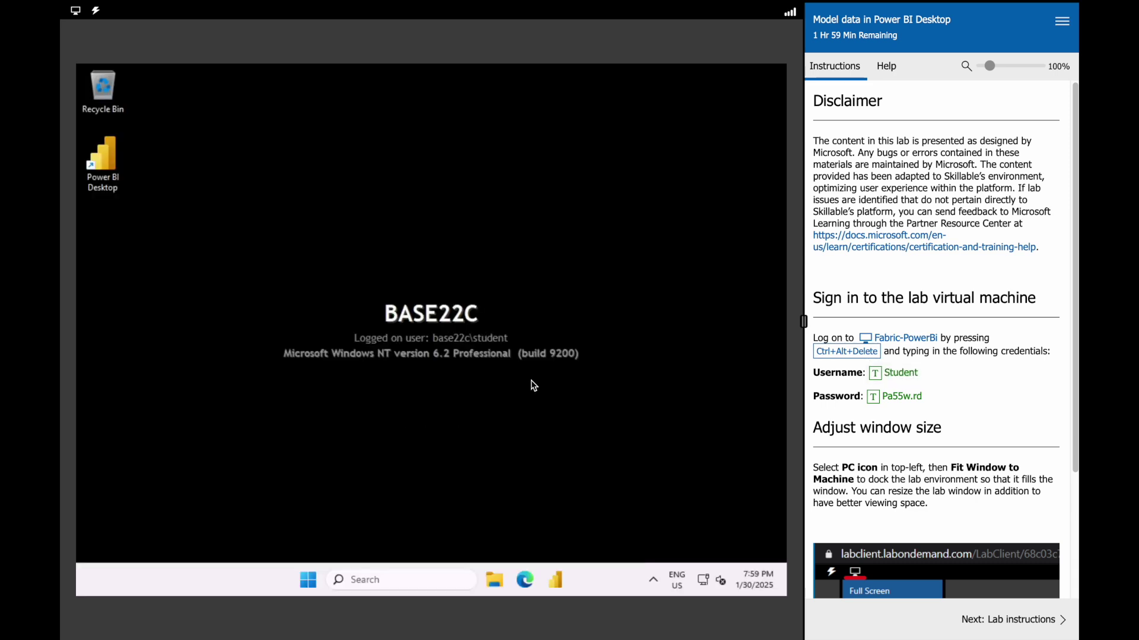
scroll(918, 383, down, 3)
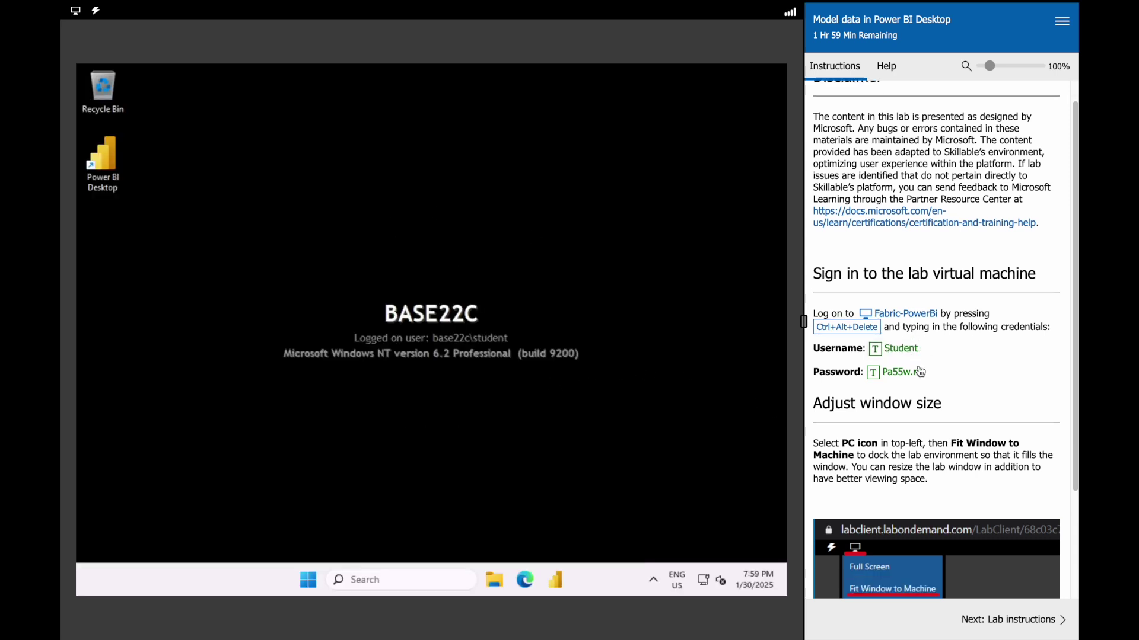
Fit the lab desktop to the window, advance the instructions, and send the download URL
click(77, 16)
click(100, 62)
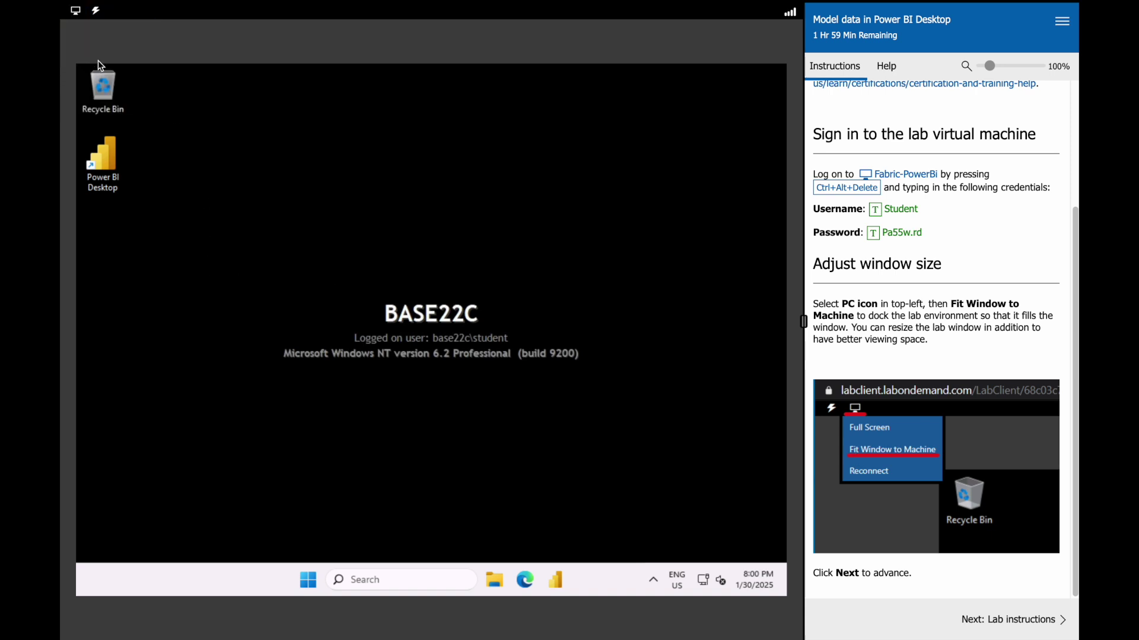
click(1008, 619)
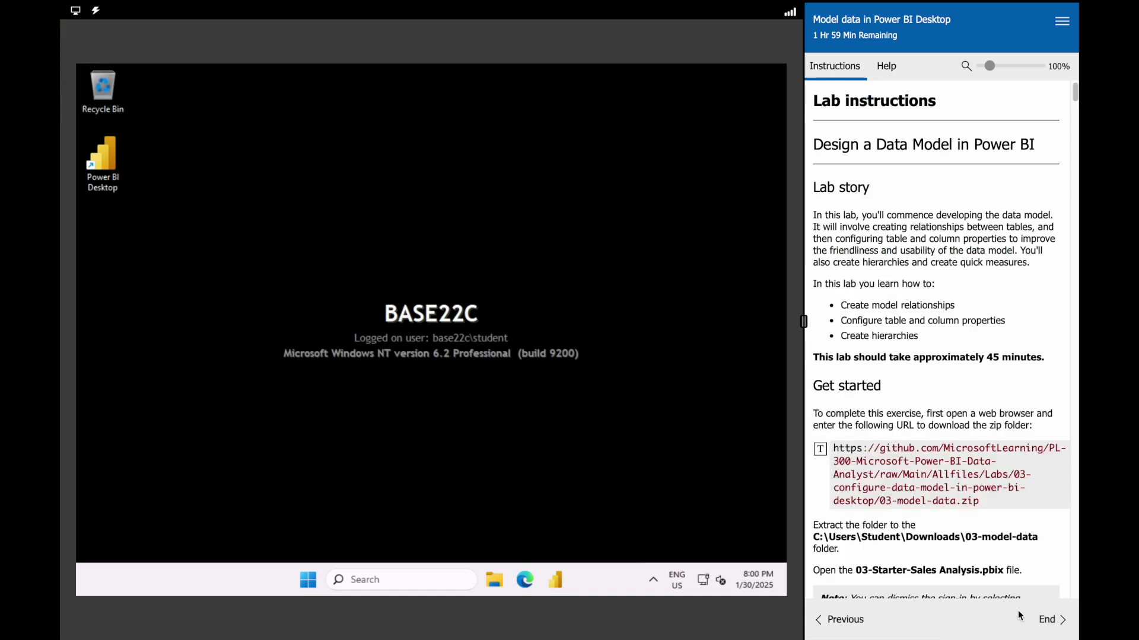
scroll(978, 518, down, 3)
drag(998, 363, 834, 311)
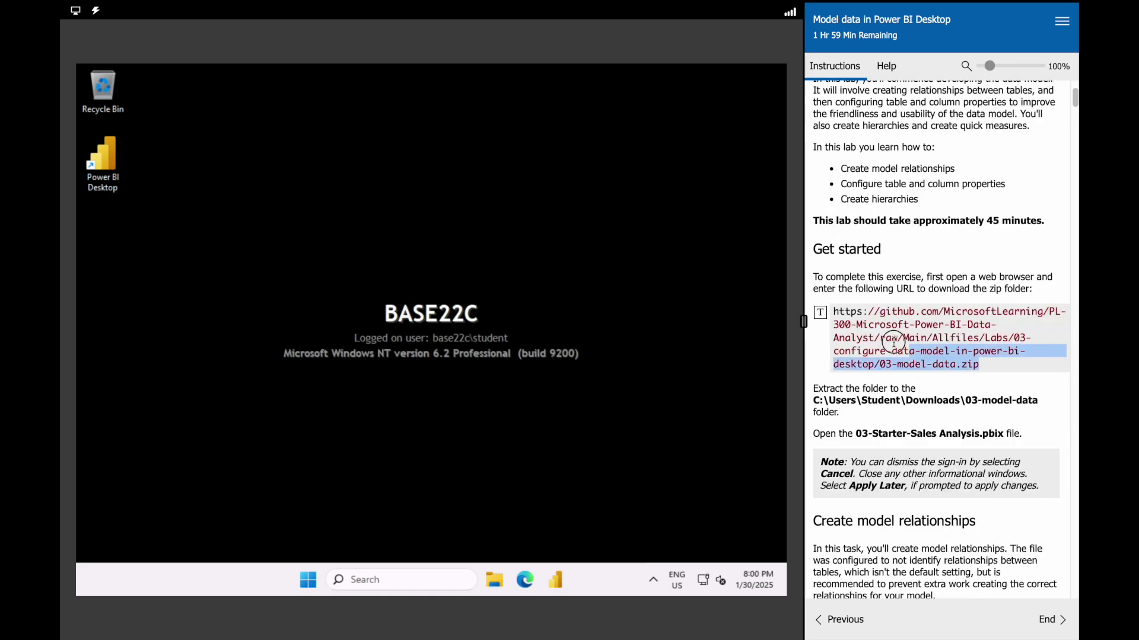
click(819, 312)
scroll(969, 470, down, 1)
scroll(978, 445, down, 1)
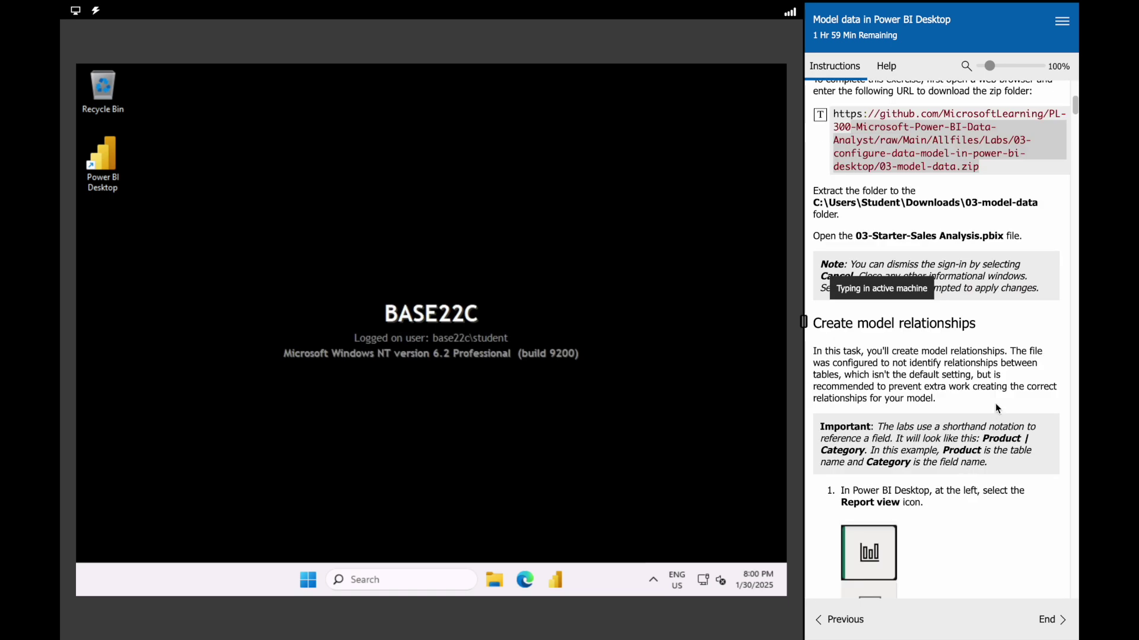
scroll(1001, 356, down, 2)
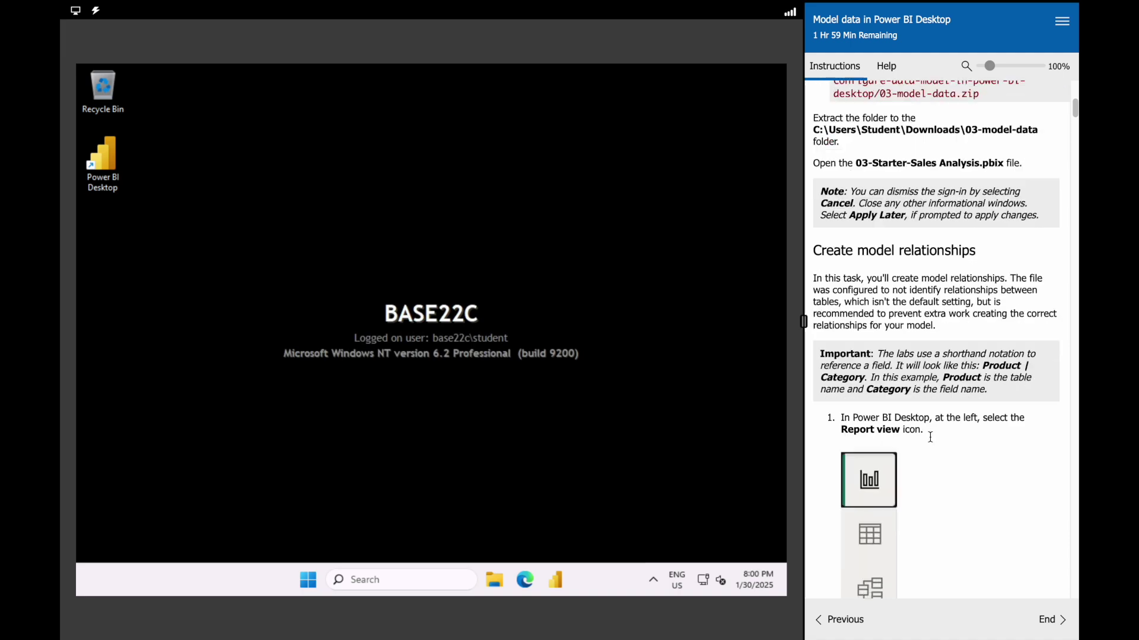
scroll(919, 476, down, 5)
scroll(919, 479, down, 5)
scroll(918, 478, down, 5)
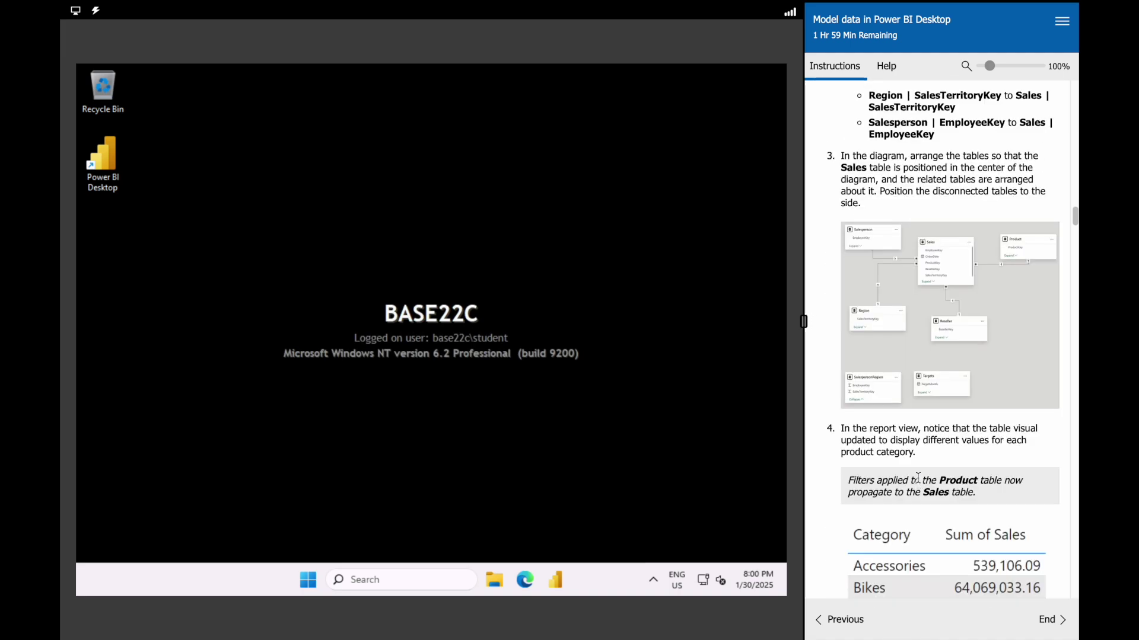
scroll(918, 480, down, 5)
scroll(917, 478, down, 5)
scroll(917, 479, down, 5)
scroll(916, 481, down, 5)
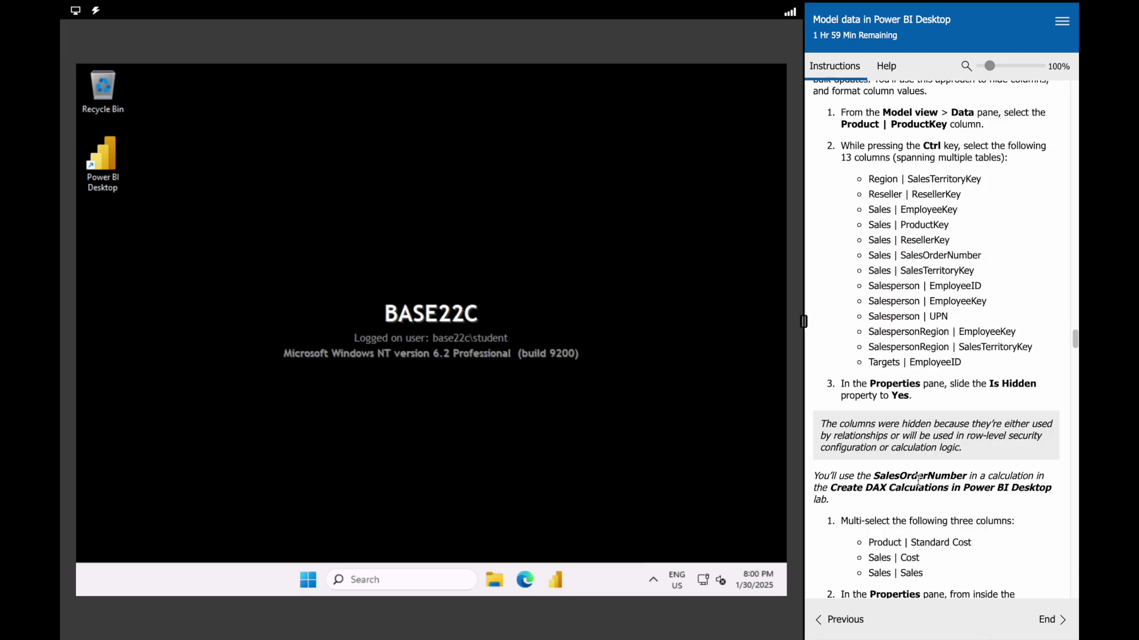
scroll(918, 485, down, 5)
scroll(917, 485, down, 5)
scroll(917, 482, down, 5)
scroll(918, 481, down, 5)
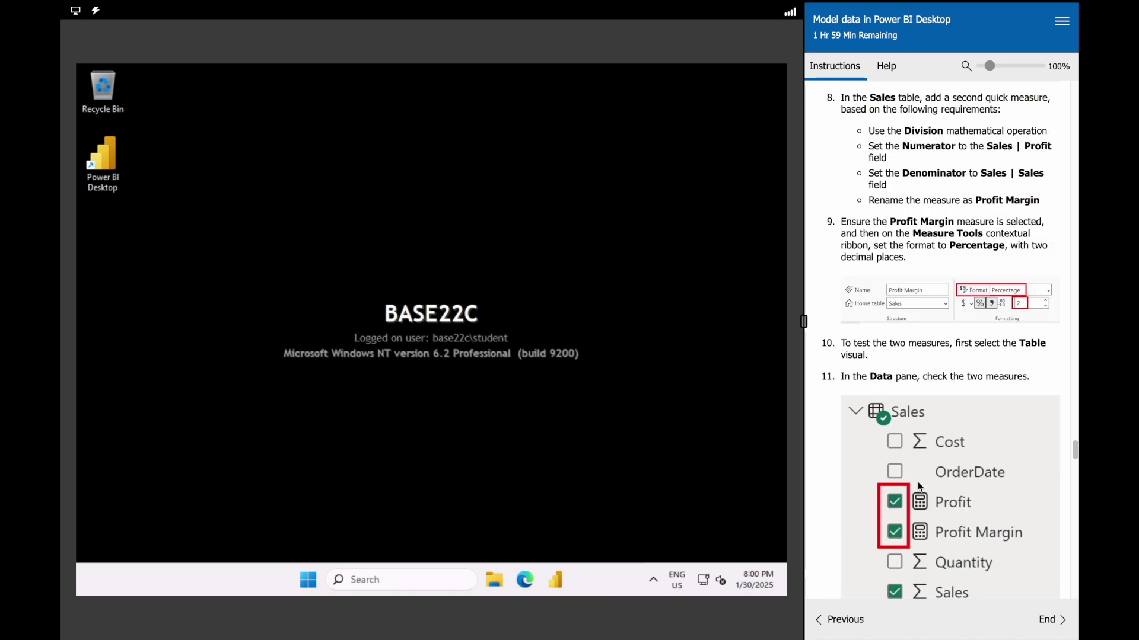
scroll(917, 481, down, 5)
scroll(918, 481, down, 5)
scroll(917, 481, down, 5)
scroll(917, 482, down, 5)
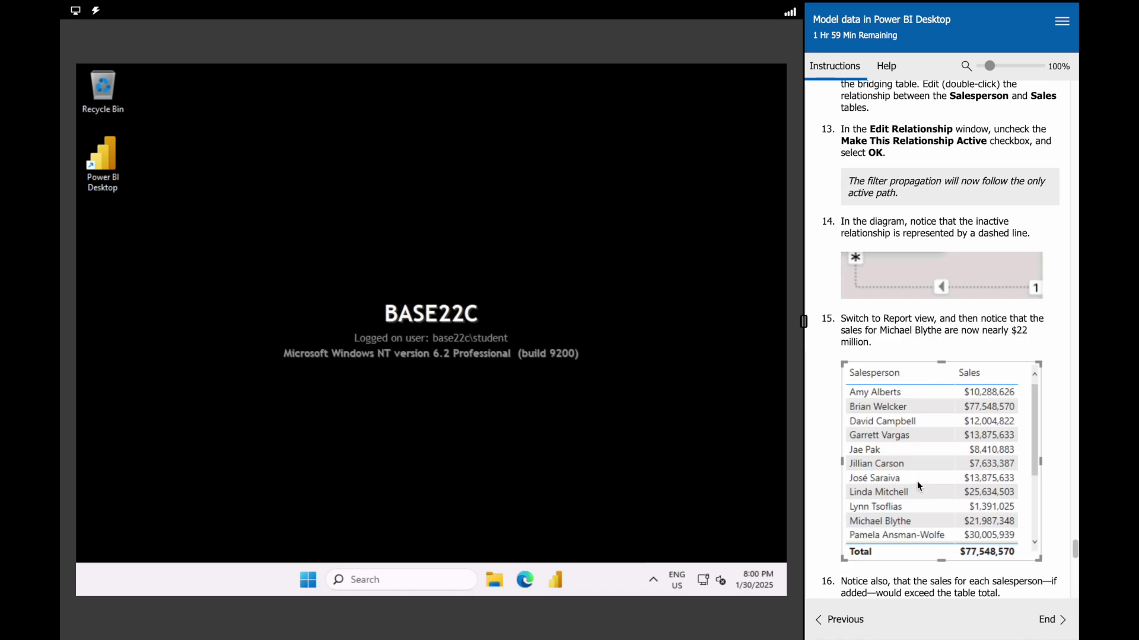
scroll(917, 481, down, 5)
scroll(917, 481, down, 5)
scroll(917, 481, down, 3)
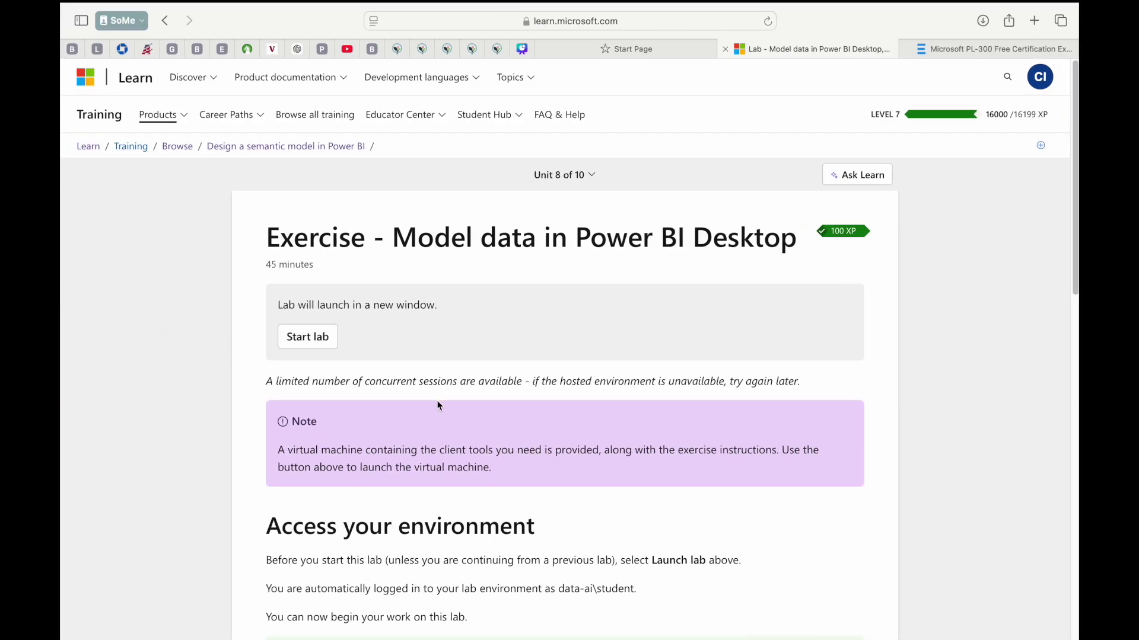
scroll(437, 406, down, 5)
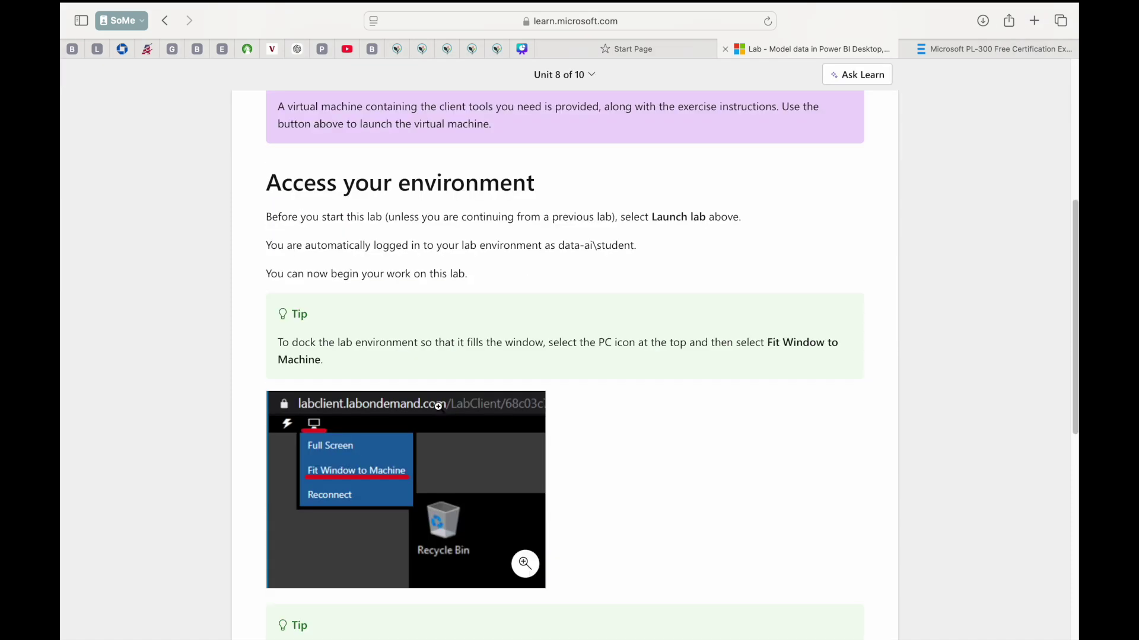
scroll(439, 407, up, 1)
scroll(440, 419, up, 4)
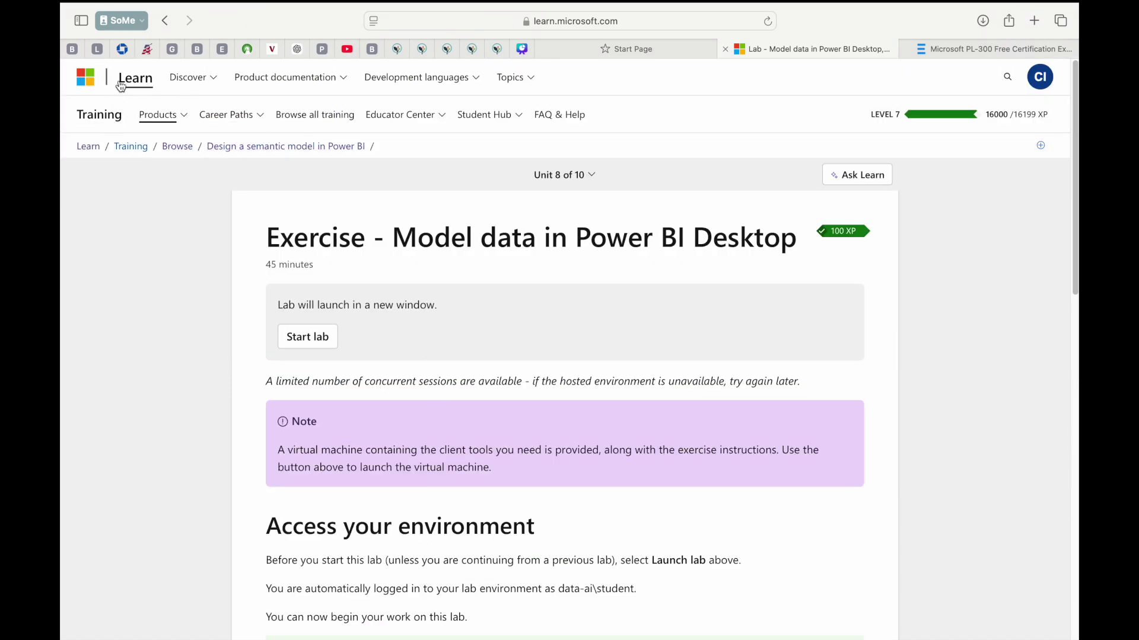
Return to the certification page and start the PL-300 practice assessment
click(165, 20)
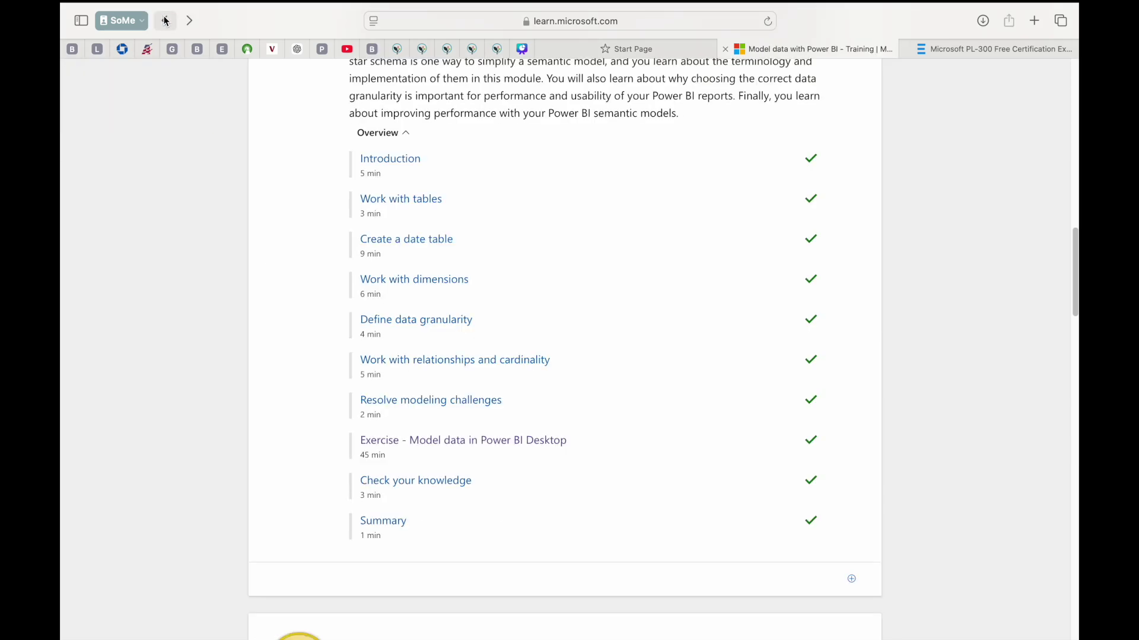
click(165, 20)
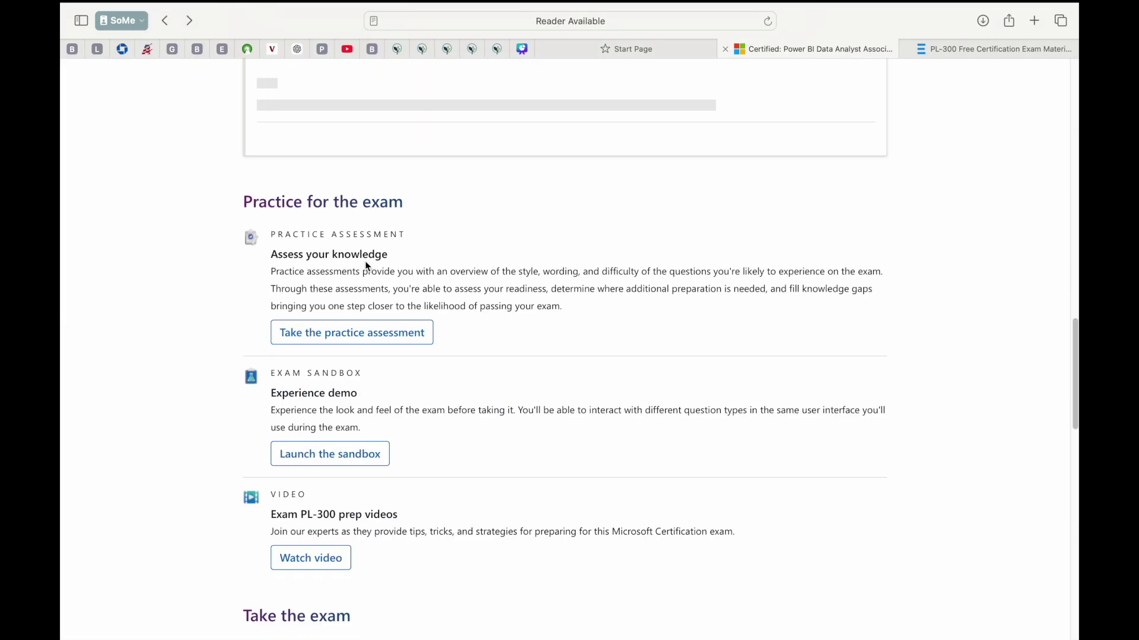
scroll(364, 272, down, 2)
scroll(377, 298, down, 3)
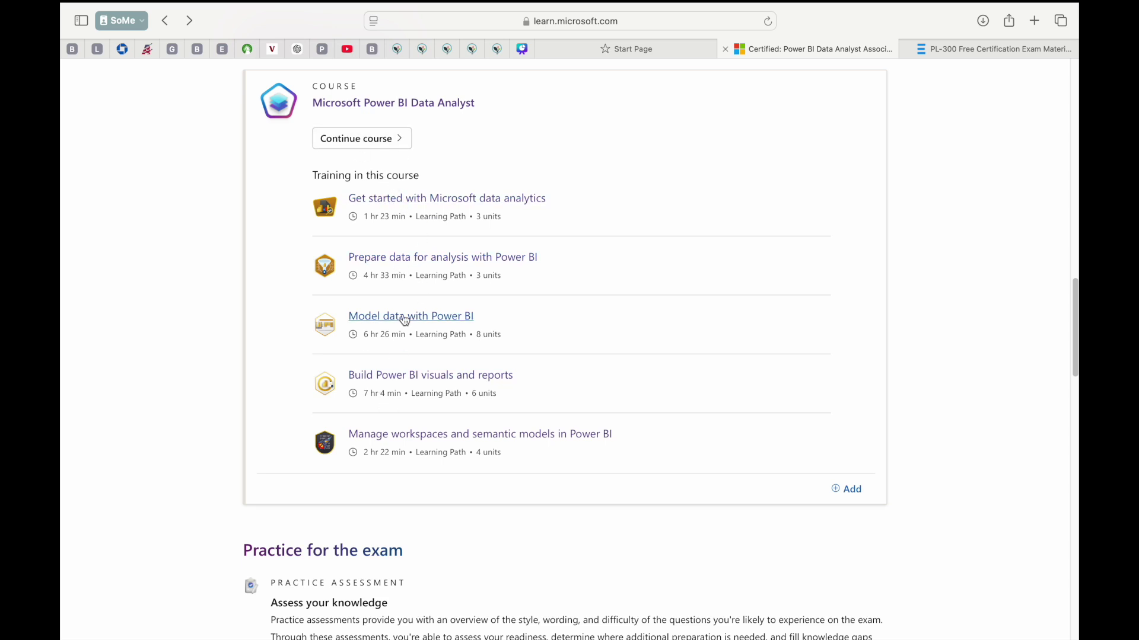
scroll(391, 441, down, 2)
scroll(397, 440, down, 3)
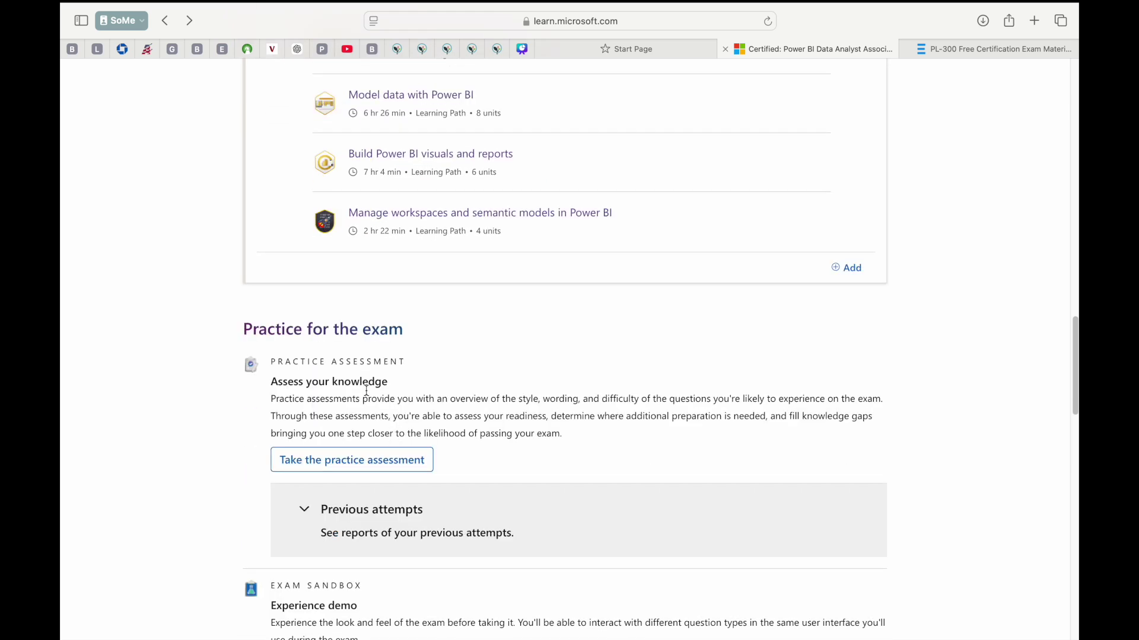
click(330, 465)
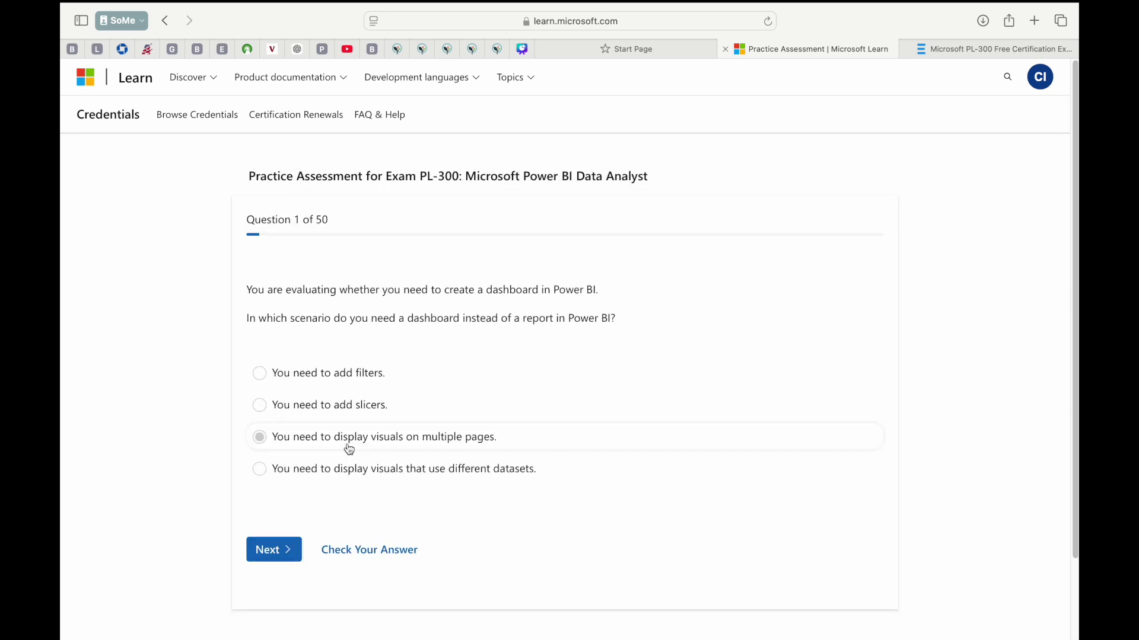
scroll(445, 285, down, 1)
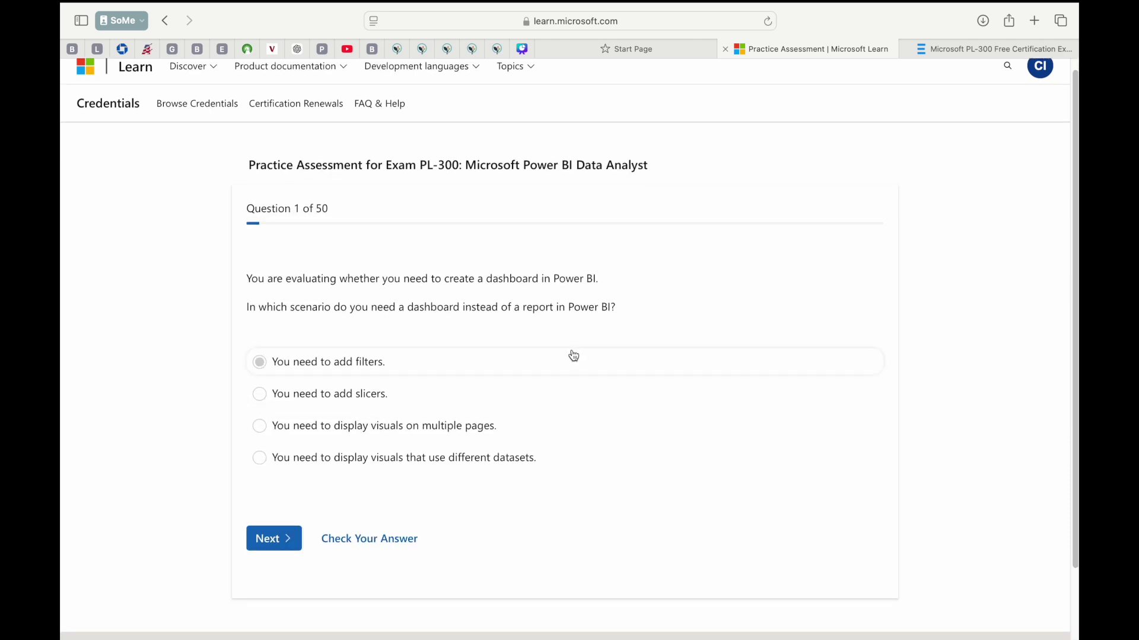
Answer question 1 with different datasets and question 2 with card, gauge and KPI, then check
click(298, 461)
click(264, 541)
click(314, 485)
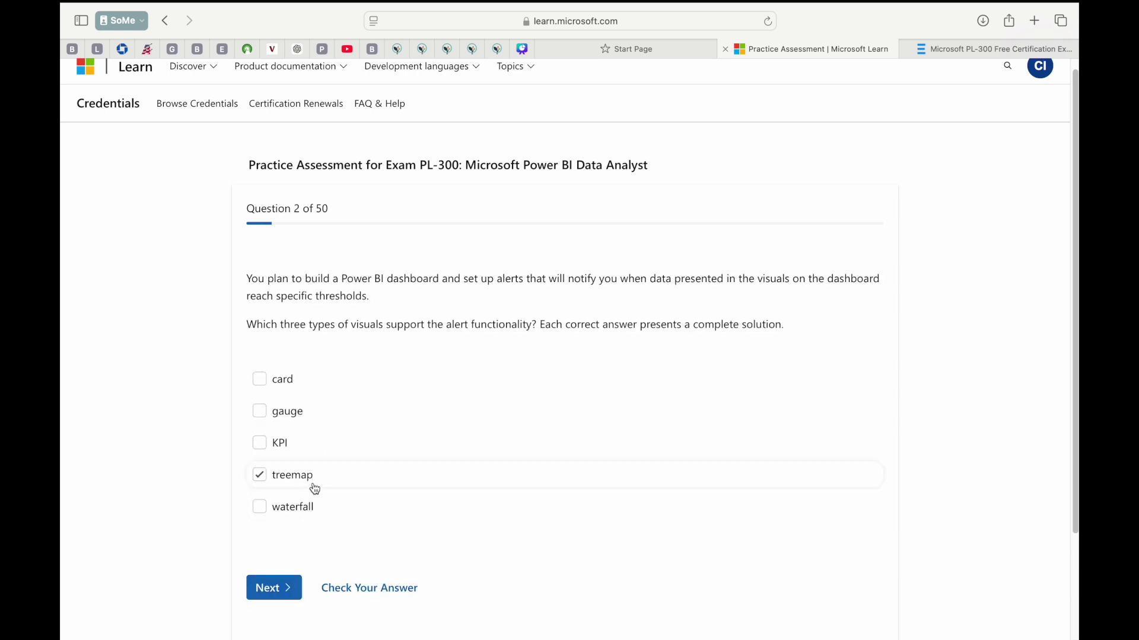
click(314, 483)
click(264, 381)
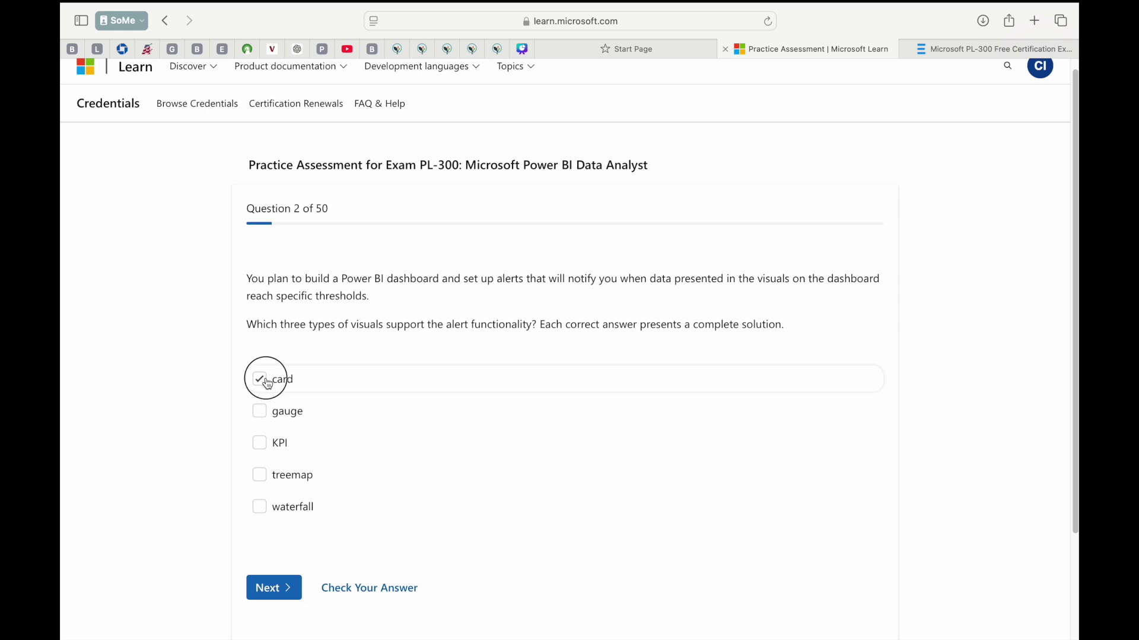
click(261, 411)
click(261, 443)
scroll(391, 467, down, 2)
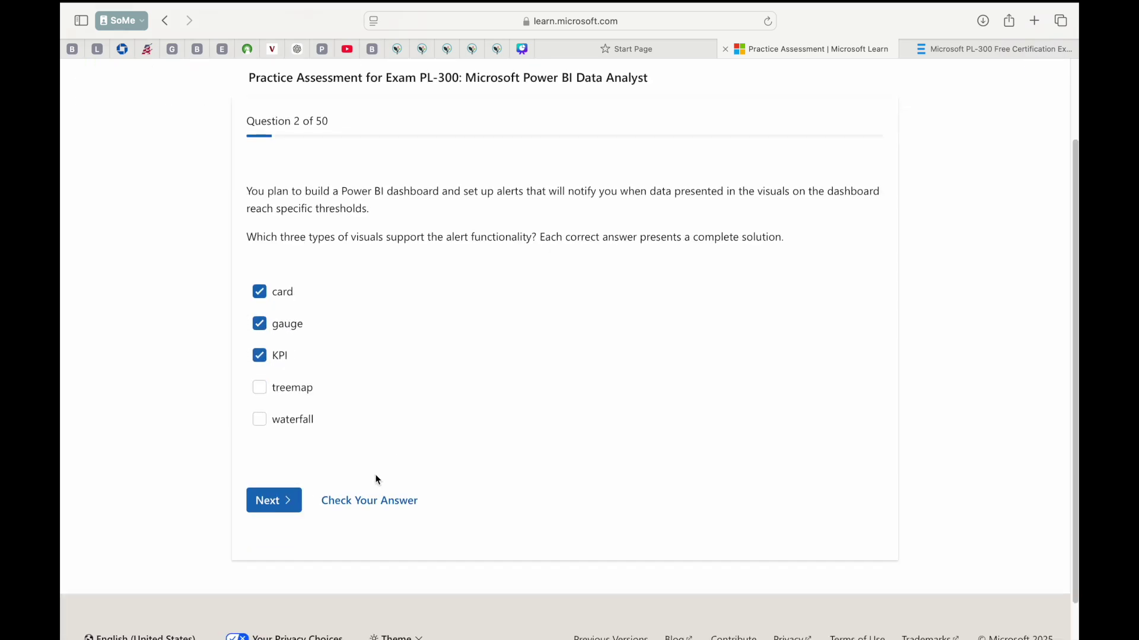
click(361, 501)
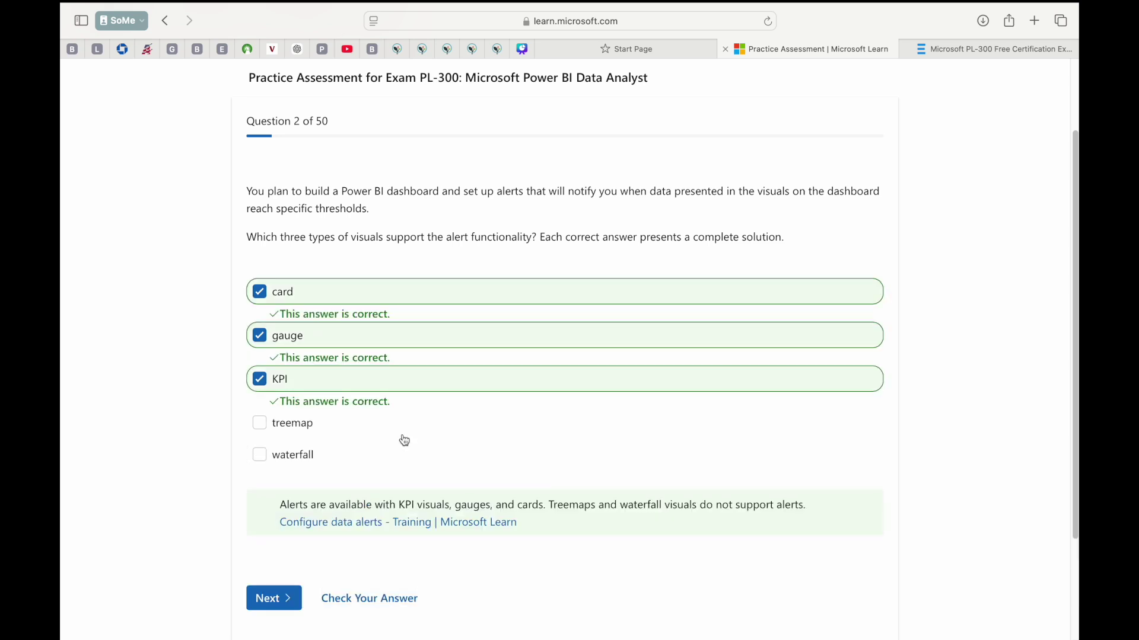
scroll(396, 428, up, 1)
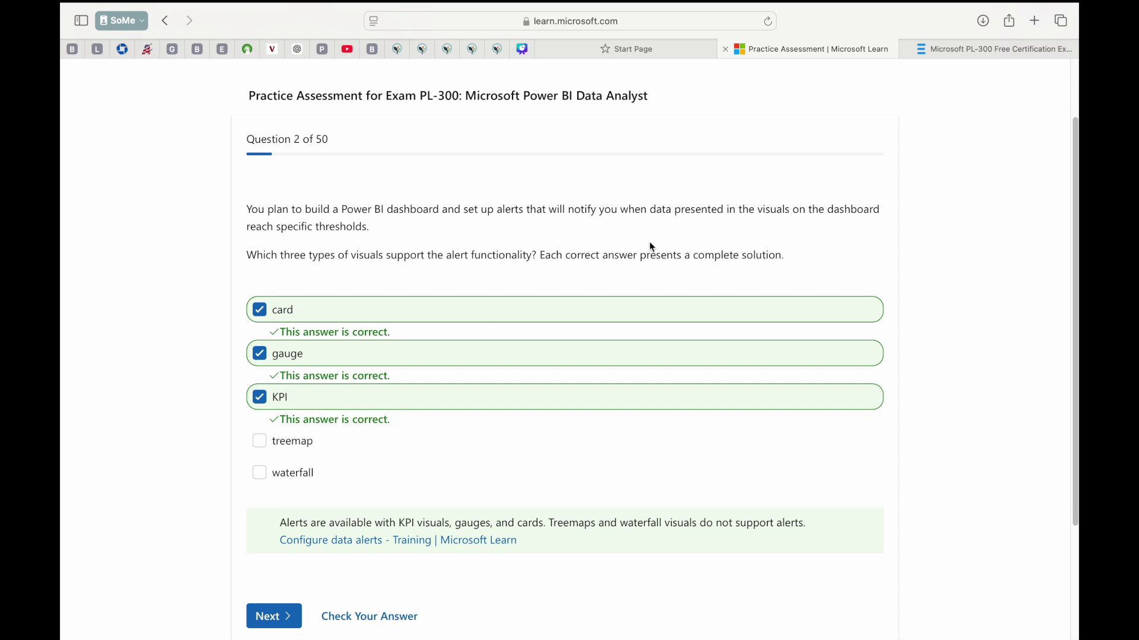
scroll(623, 258, down, 3)
scroll(586, 273, up, 2)
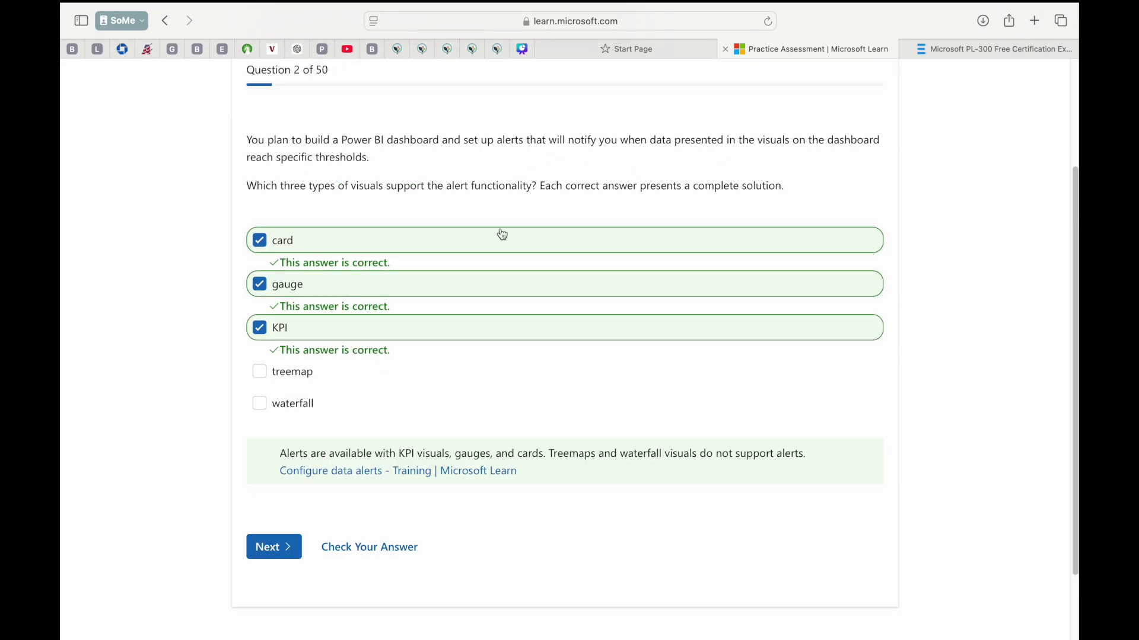
scroll(501, 234, up, 2)
scroll(684, 207, up, 2)
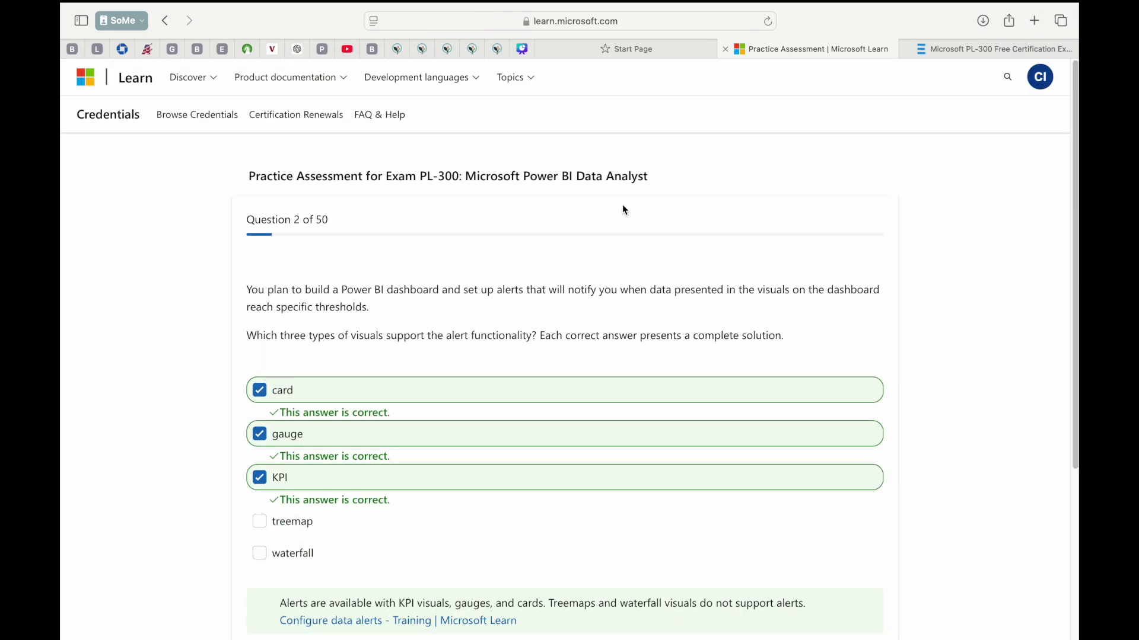
scroll(488, 201, down, 2)
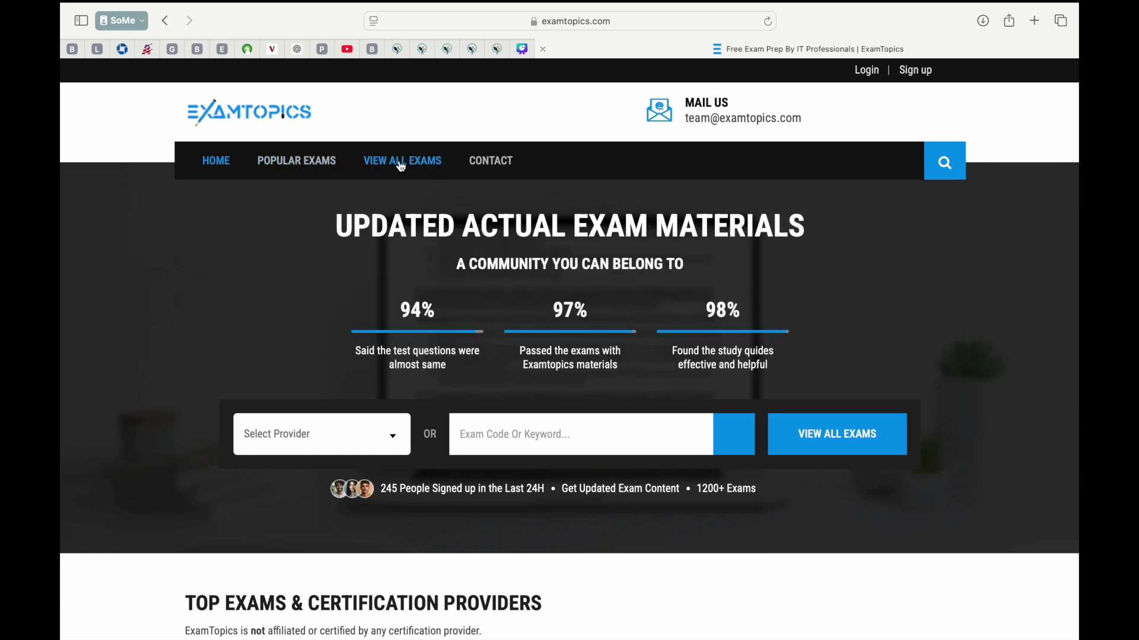
mouse_move(297, 160)
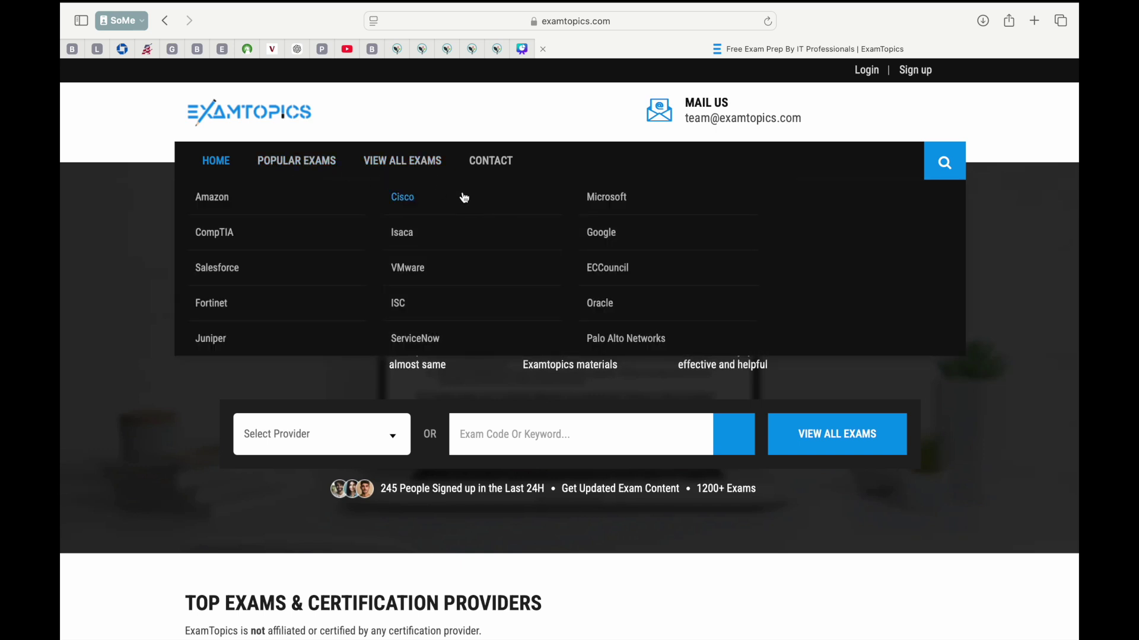
Open ExamTopics' full Microsoft exam listing from the View All Exams menu
click(601, 197)
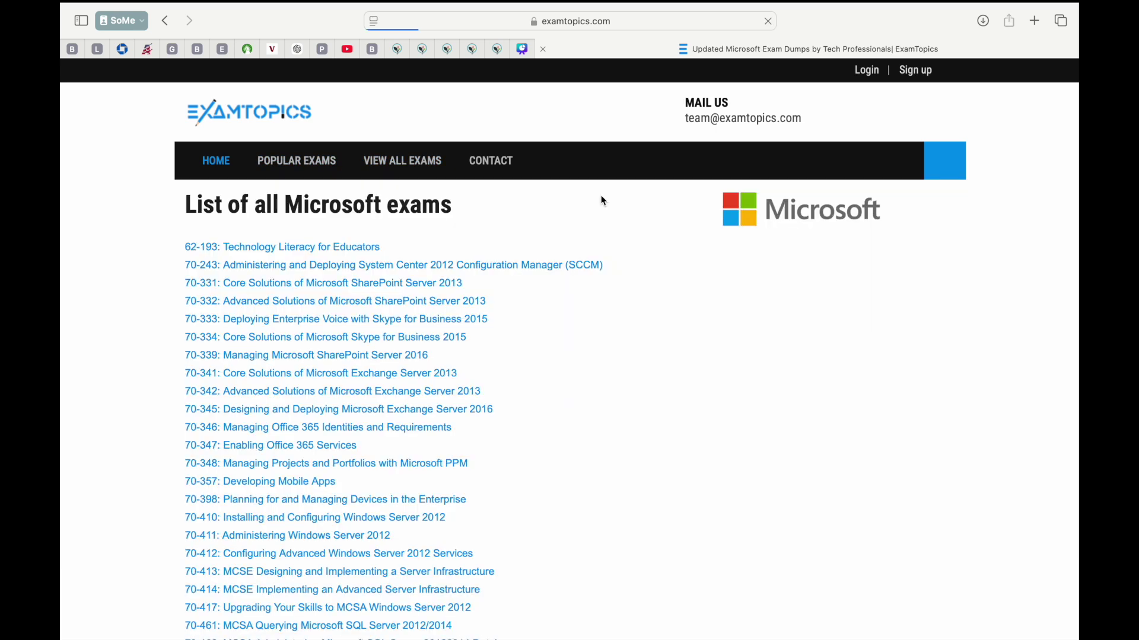
scroll(553, 416, down, 2)
scroll(553, 415, down, 3)
scroll(554, 417, down, 2)
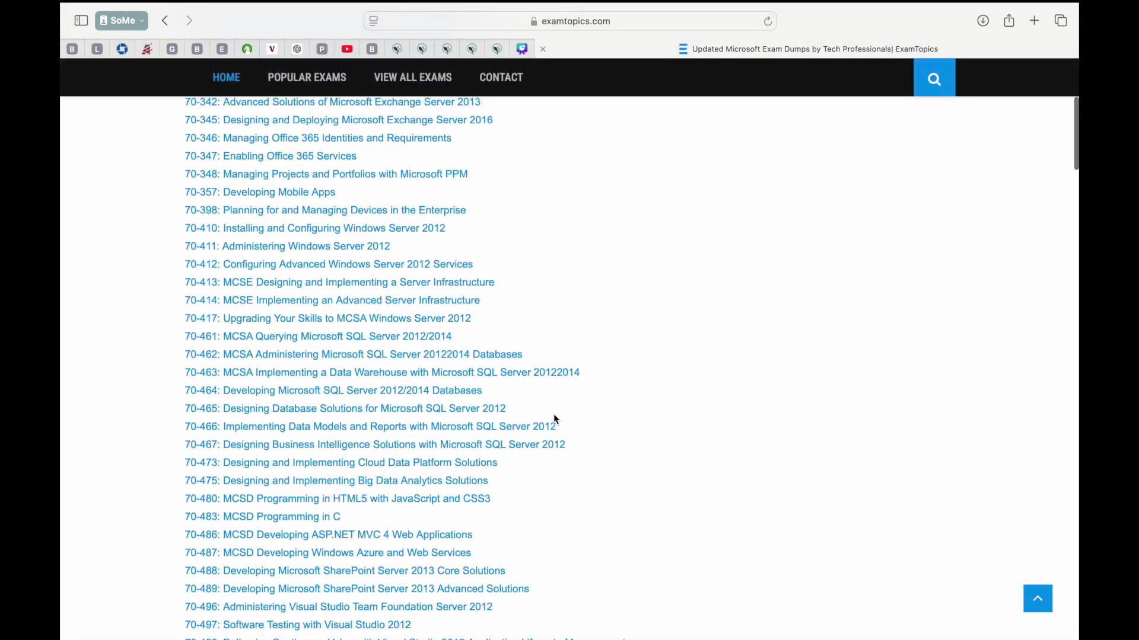
scroll(554, 417, down, 2)
scroll(553, 416, down, 1)
scroll(554, 416, down, 2)
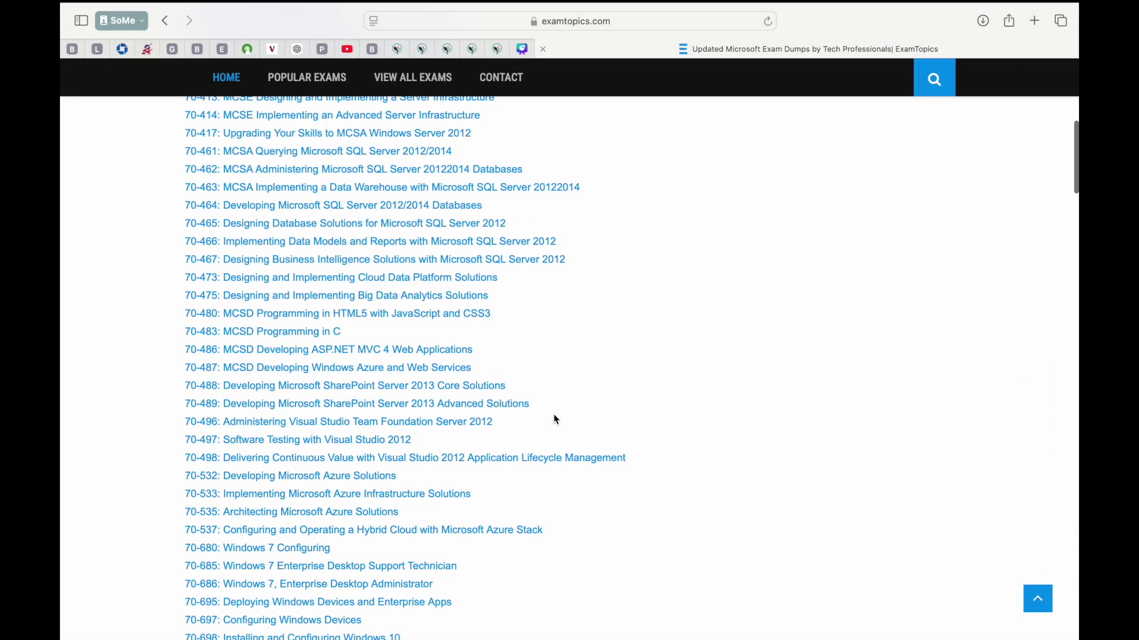
scroll(553, 419, down, 3)
scroll(553, 418, down, 1)
scroll(554, 414, down, 3)
scroll(553, 407, down, 2)
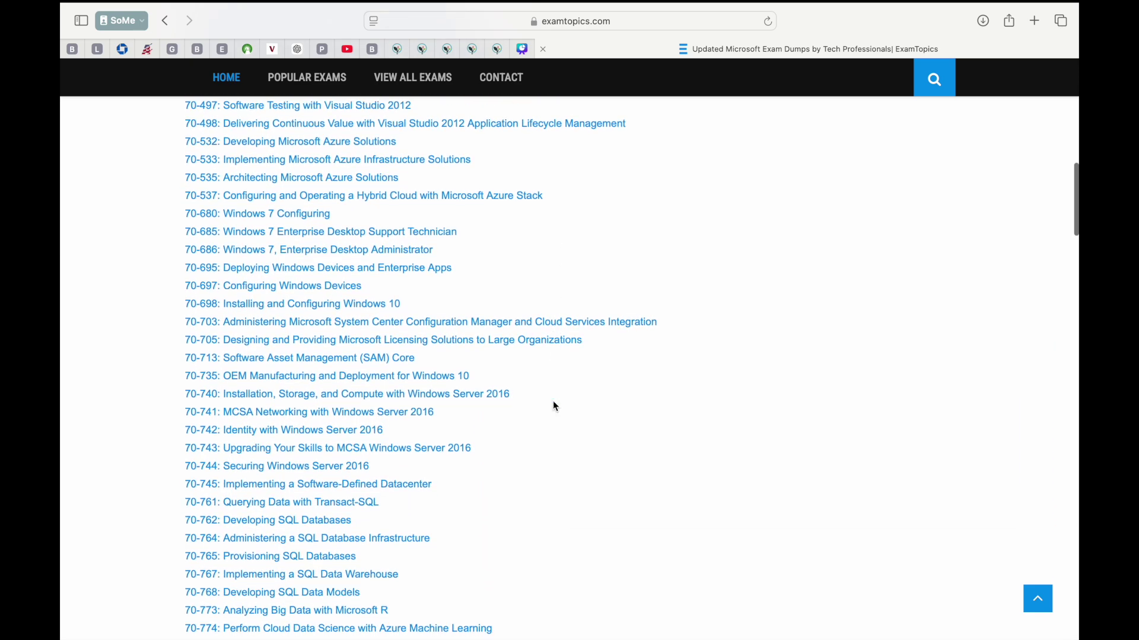
scroll(552, 406, down, 2)
scroll(552, 406, down, 2)
scroll(552, 406, down, 2)
scroll(553, 406, down, 3)
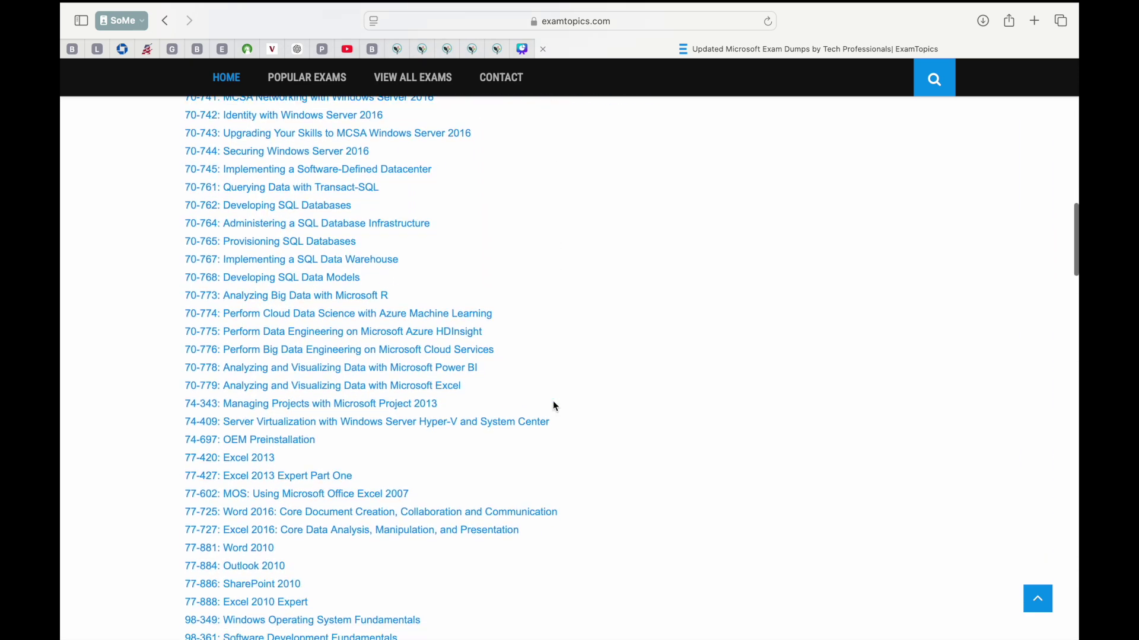
scroll(553, 406, down, 1)
scroll(553, 407, down, 3)
scroll(552, 406, down, 2)
scroll(553, 406, down, 3)
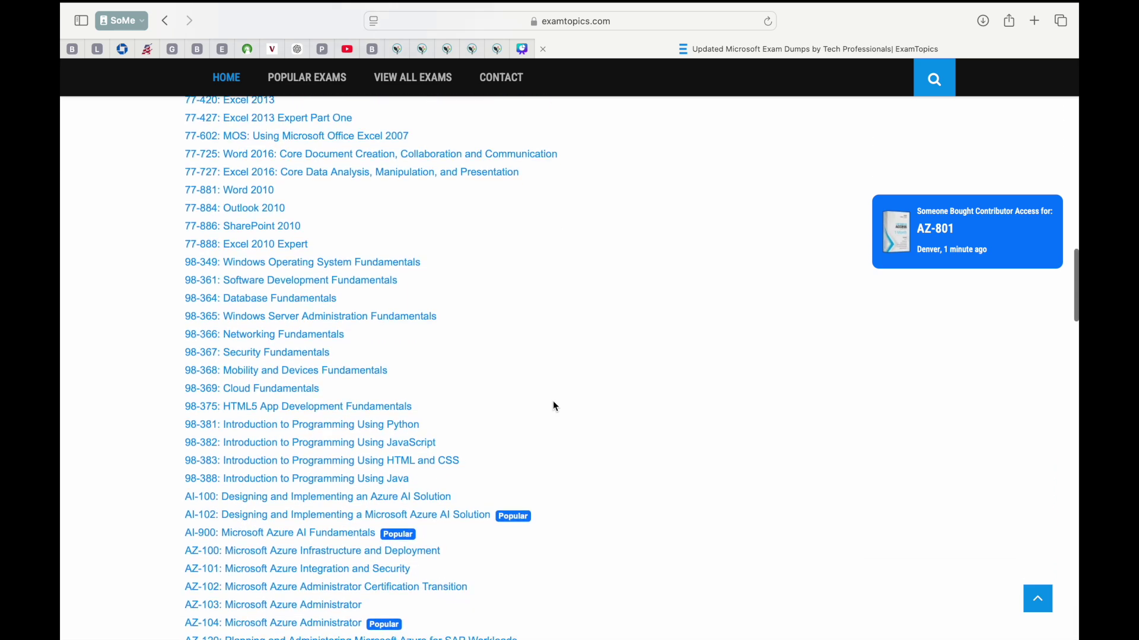
scroll(552, 405, down, 3)
scroll(553, 406, down, 2)
scroll(553, 406, down, 1)
scroll(553, 406, down, 3)
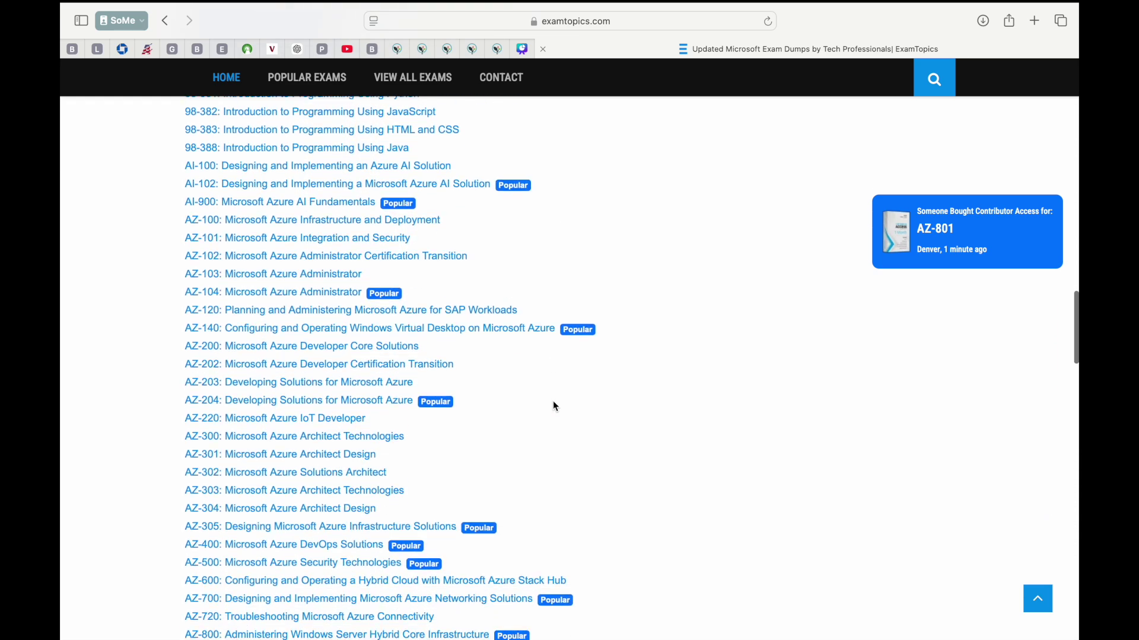
scroll(552, 406, down, 1)
scroll(553, 406, down, 3)
scroll(553, 406, down, 2)
scroll(552, 406, down, 3)
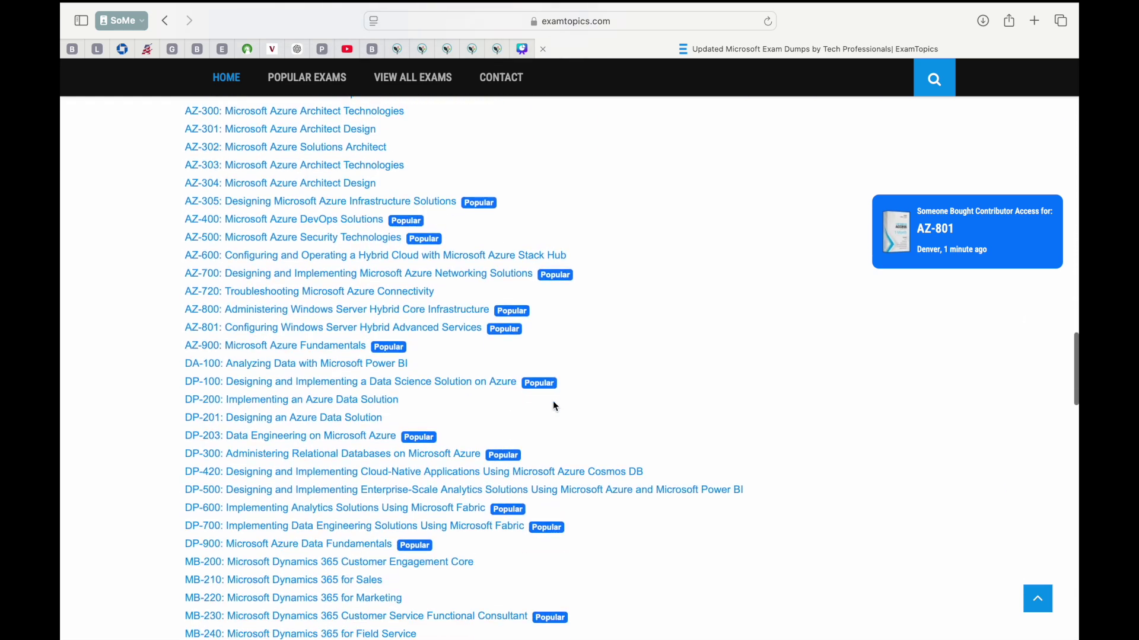
scroll(553, 406, down, 1)
scroll(552, 406, down, 3)
scroll(552, 405, down, 2)
scroll(553, 402, down, 5)
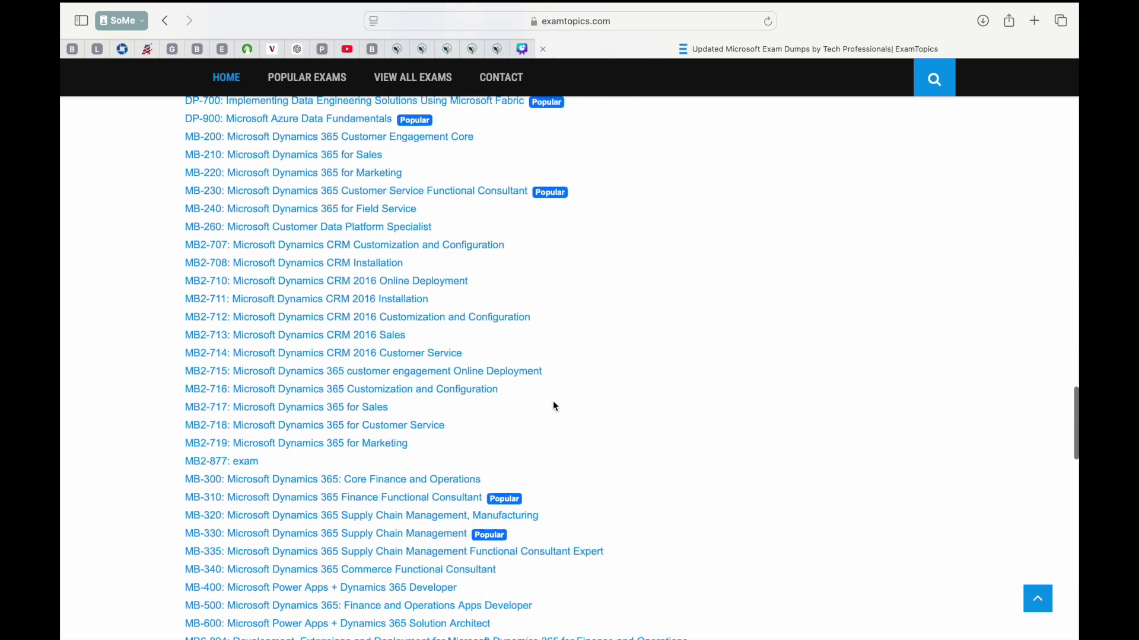
scroll(553, 401, down, 3)
scroll(553, 401, down, 5)
scroll(552, 401, down, 2)
scroll(553, 405, down, 4)
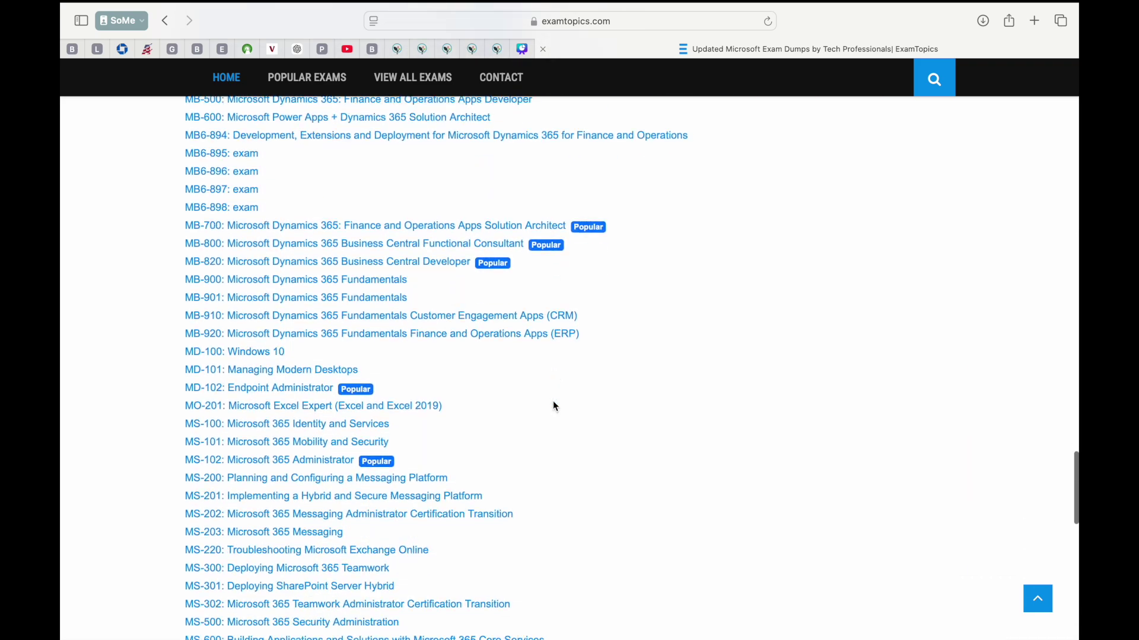
scroll(552, 407, down, 10)
scroll(553, 406, down, 10)
scroll(552, 405, up, 10)
scroll(553, 406, up, 1)
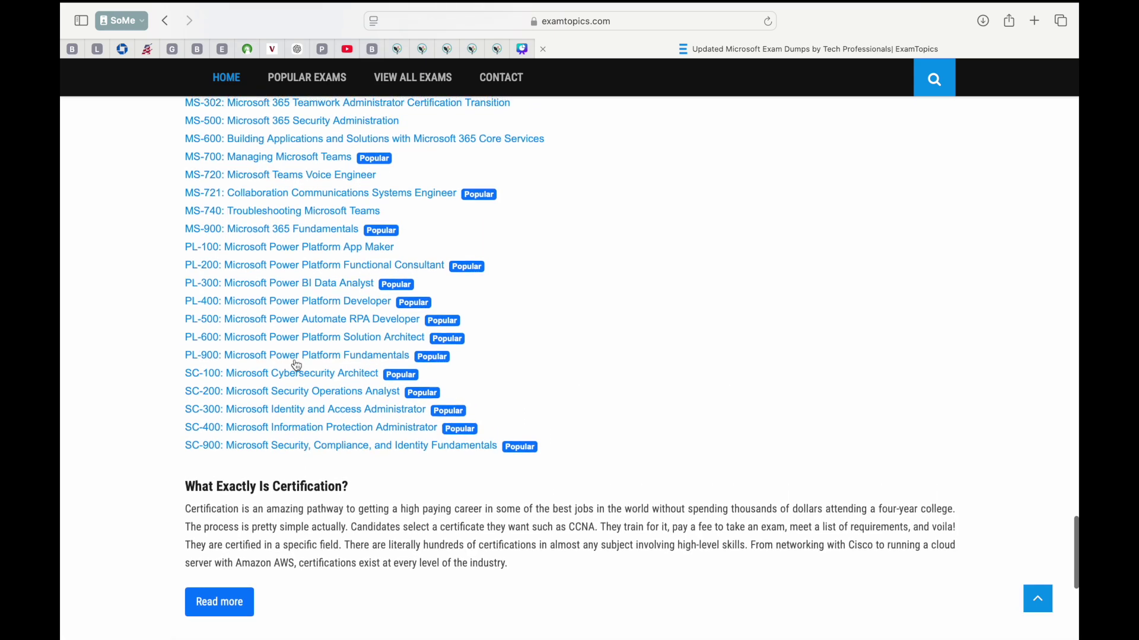
Open PL-300: Microsoft Power BI Data Analyst, browse its 312 questions, and highlight the exam name
click(304, 284)
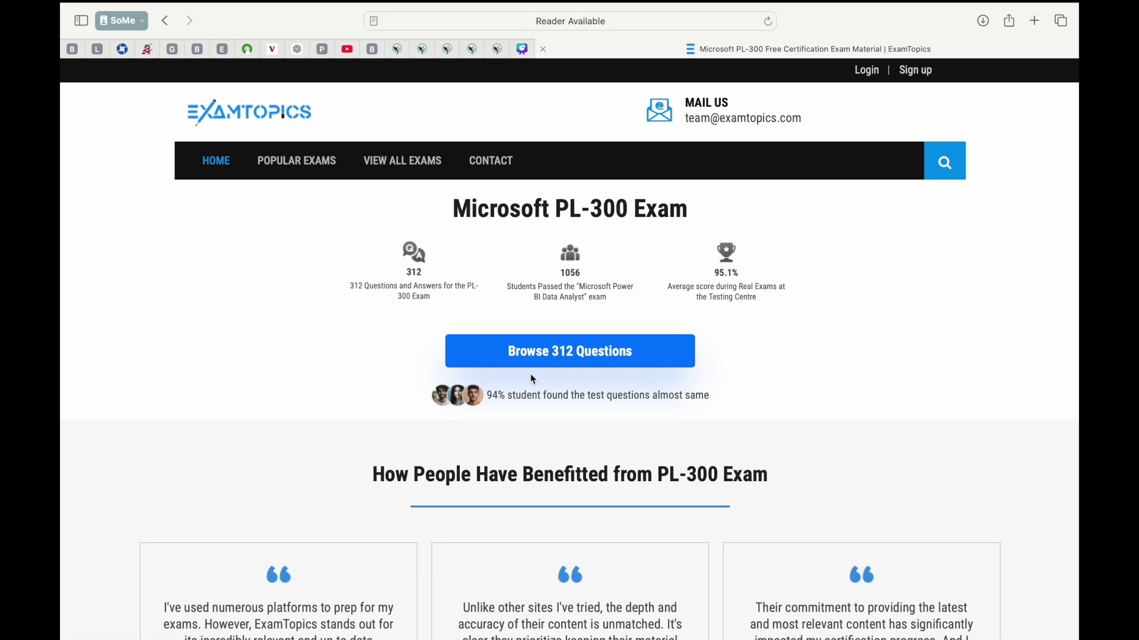
click(556, 357)
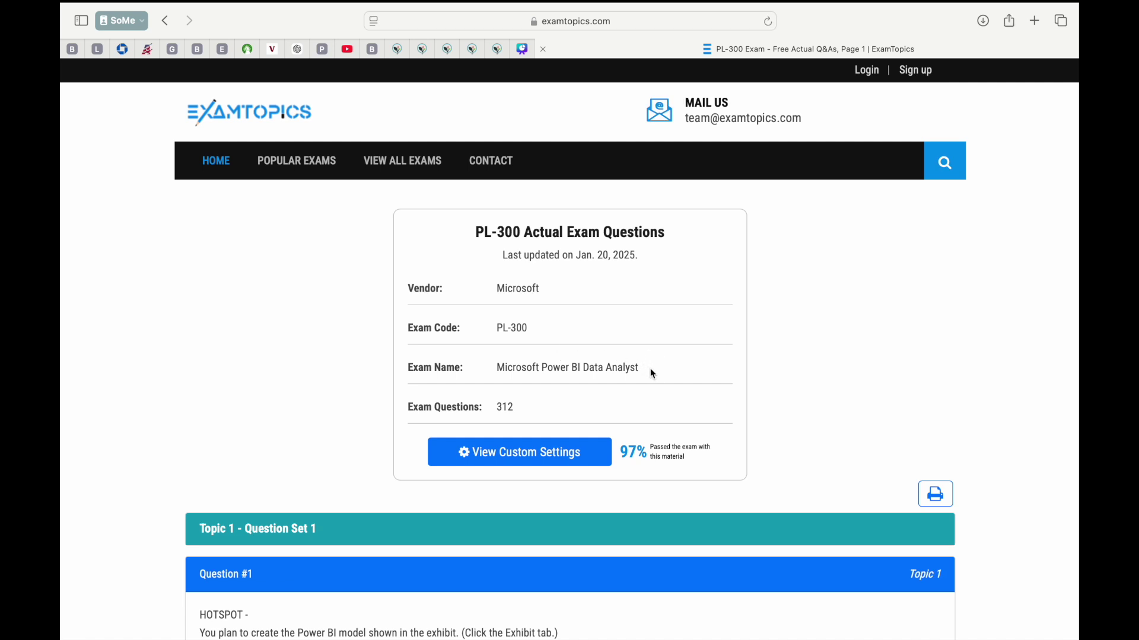
drag(649, 368, 493, 371)
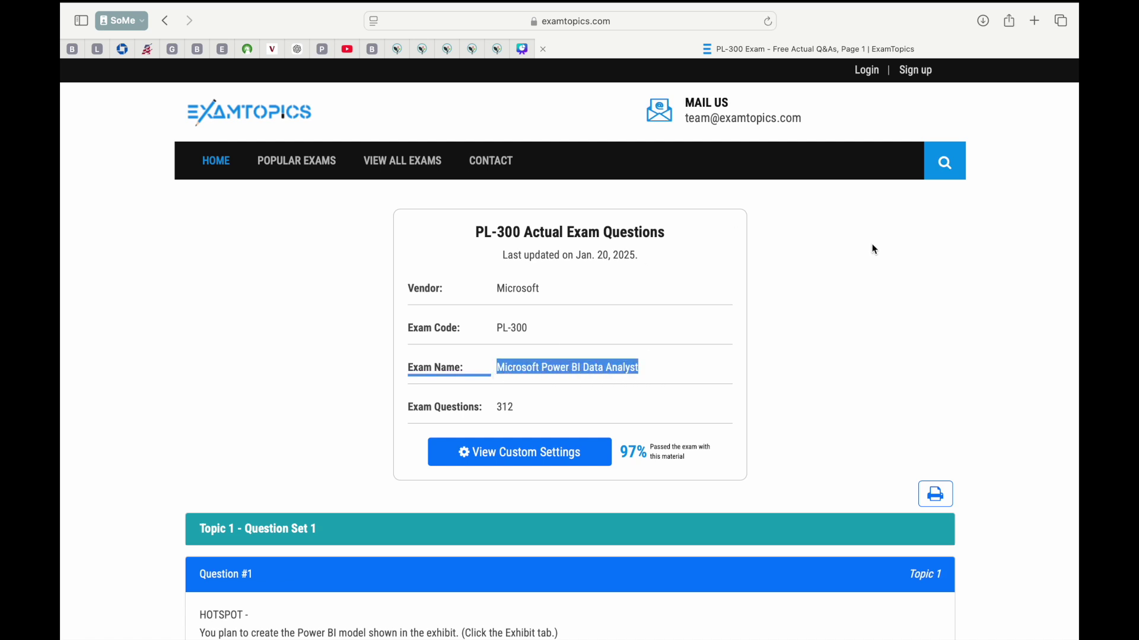
click(943, 170)
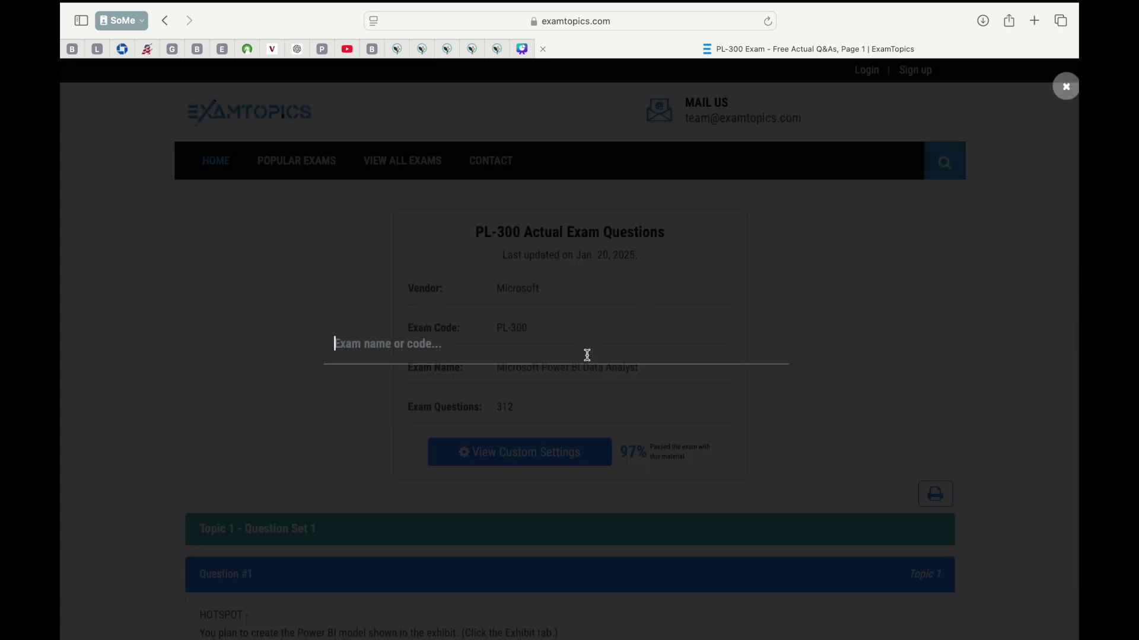
text(Powe)
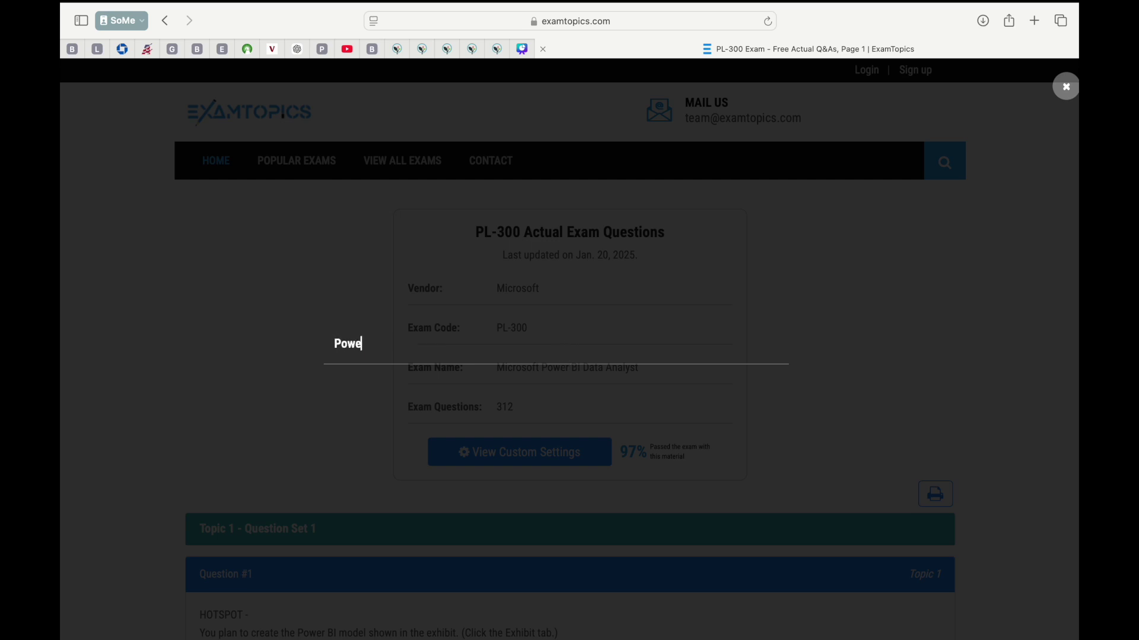
text(r BI)
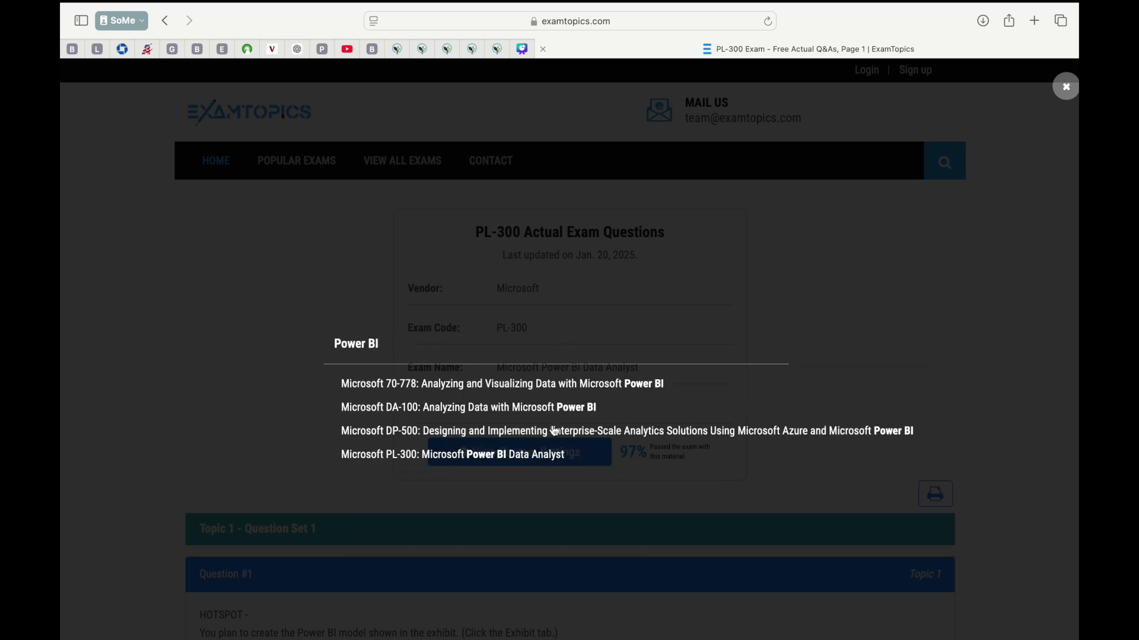
click(523, 458)
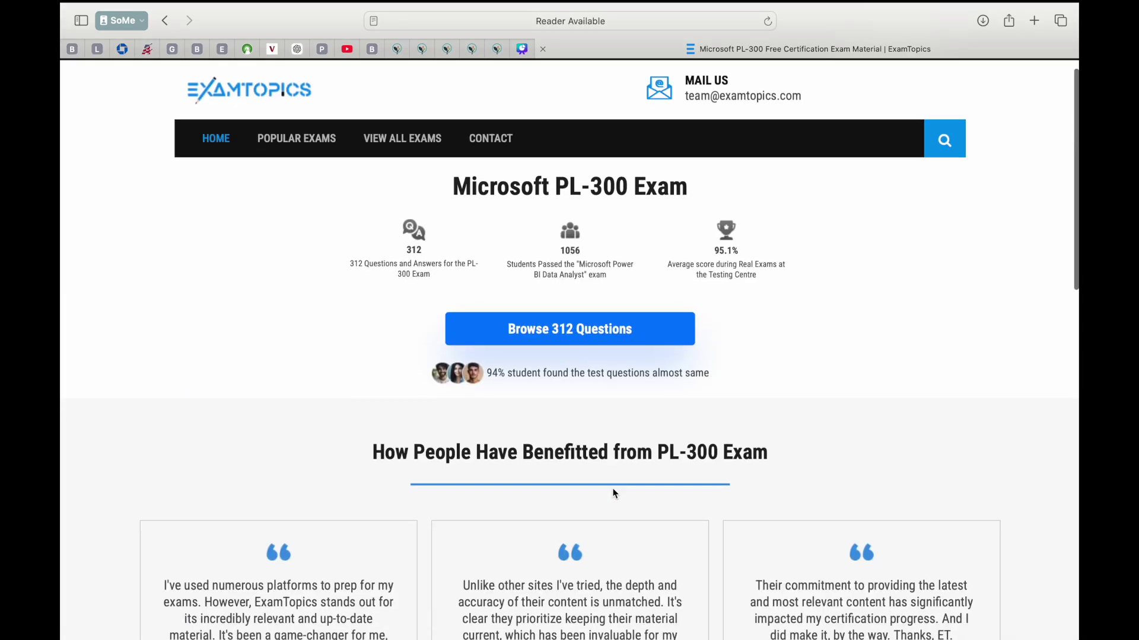
scroll(612, 492, down, 3)
scroll(612, 492, up, 3)
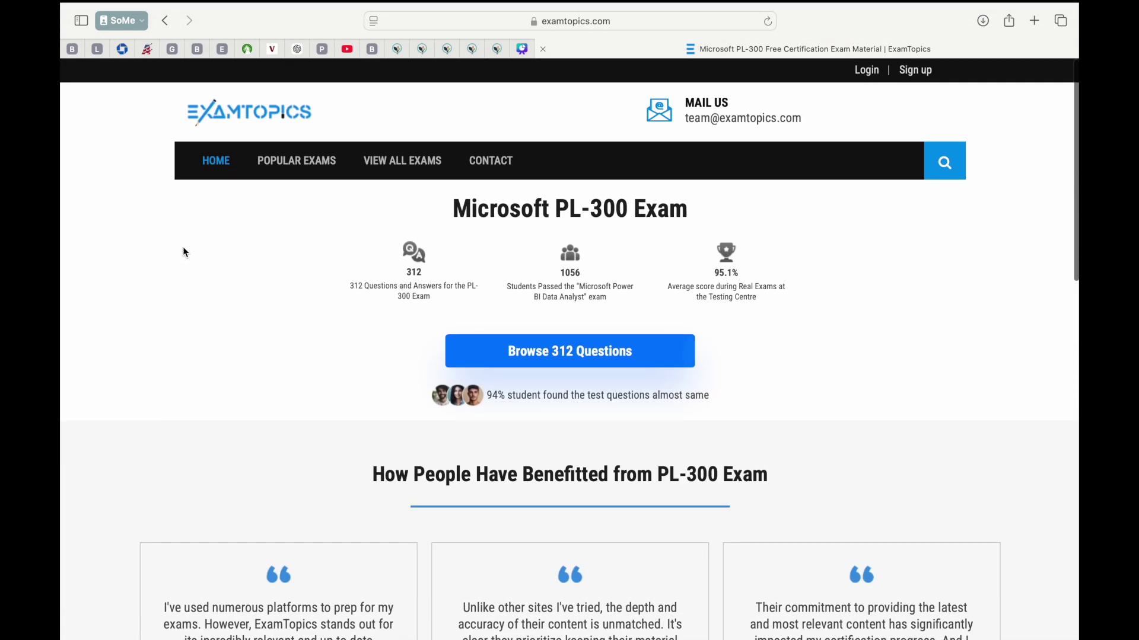
click(205, 170)
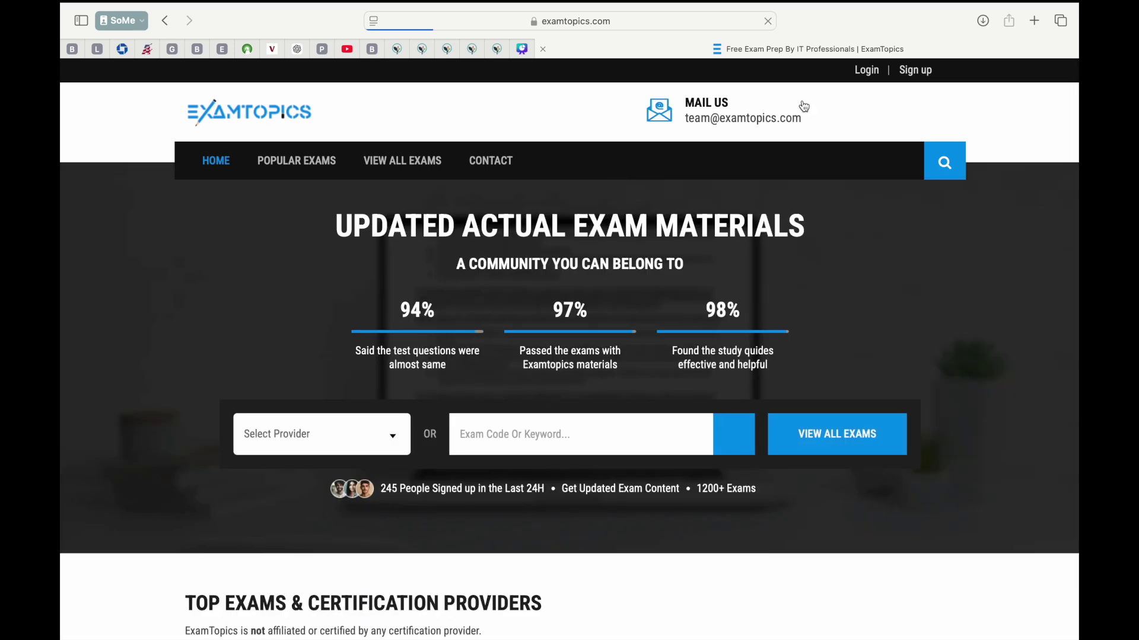
click(950, 165)
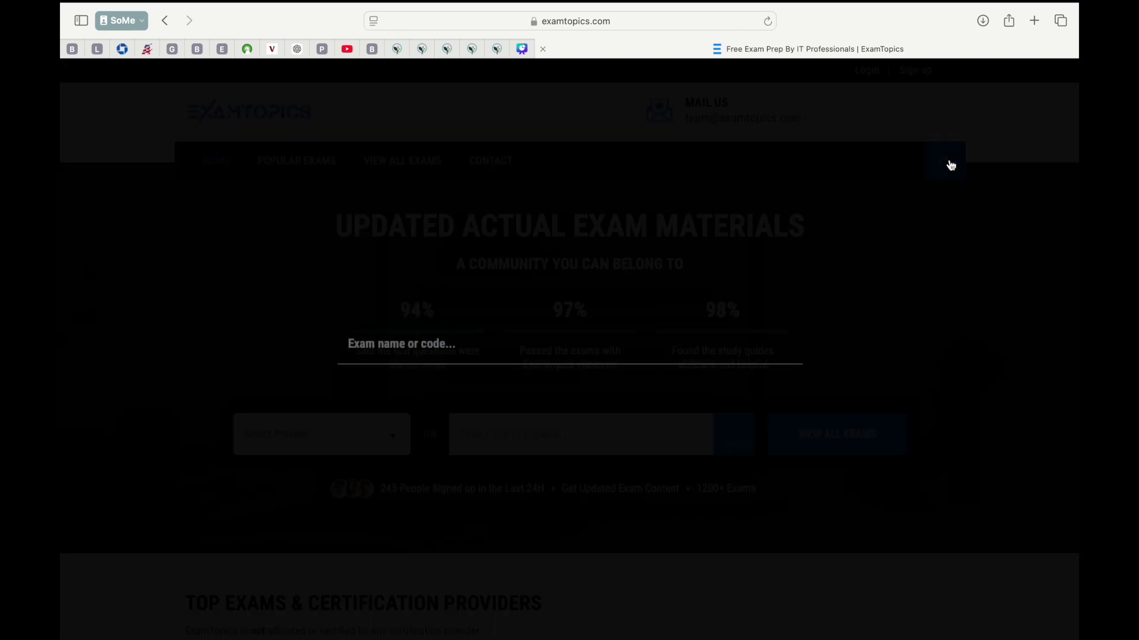
text(Power BI)
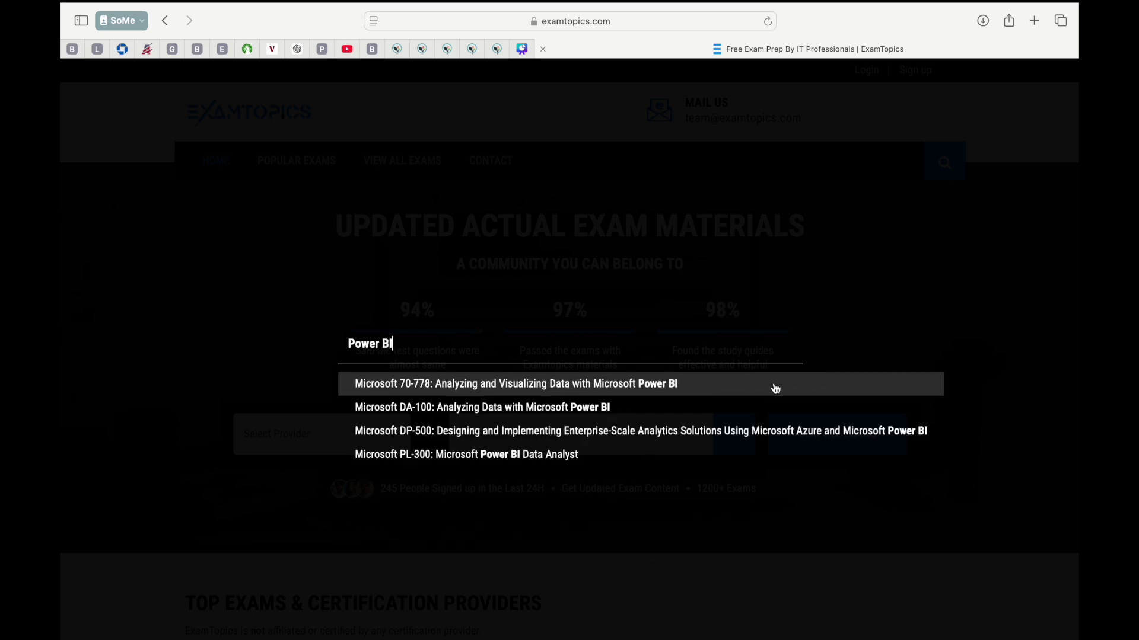
click(551, 454)
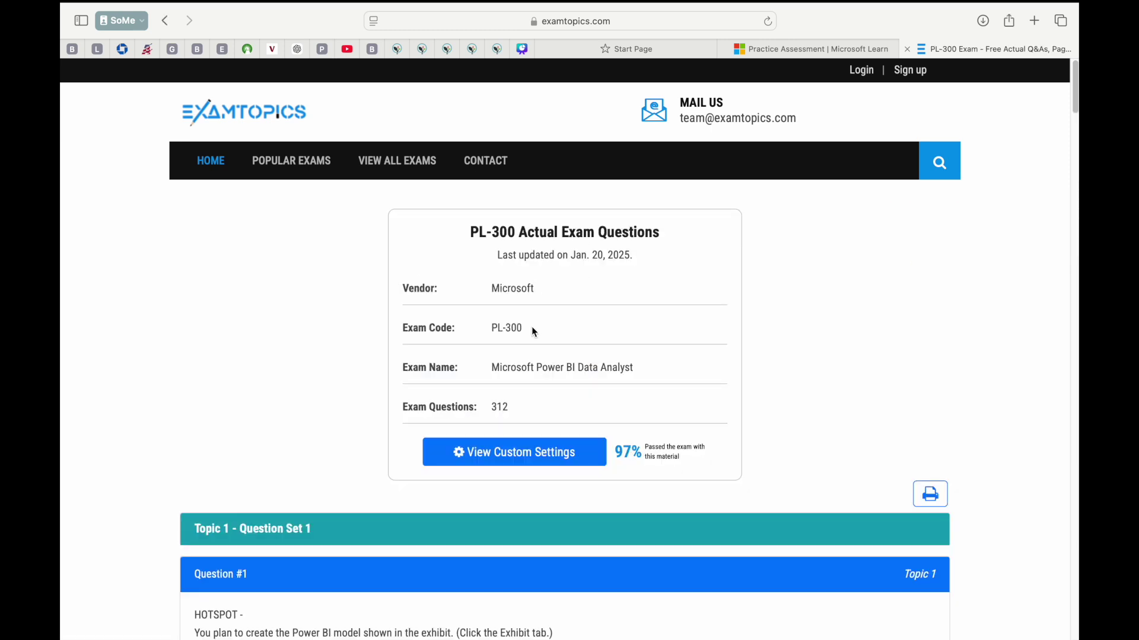
Highlight the PL-300 code, exam name and 97% pass rate, then reveal Question #1's Dual, Dual, DirectQuery, Import answer
drag(526, 327, 494, 326)
drag(635, 367, 498, 366)
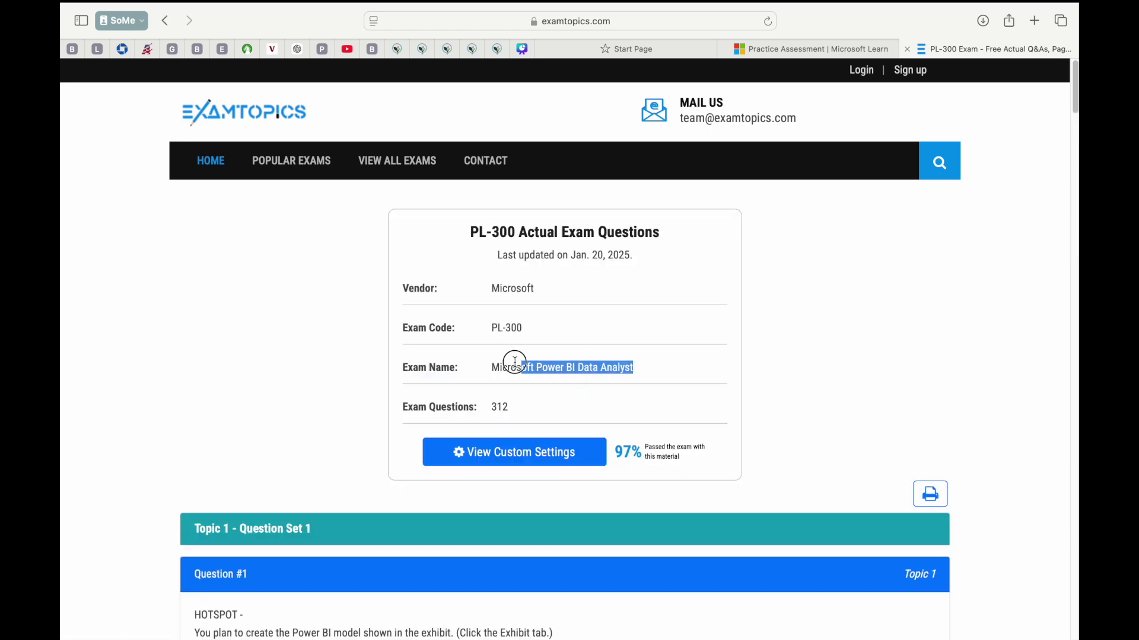
drag(692, 457, 620, 449)
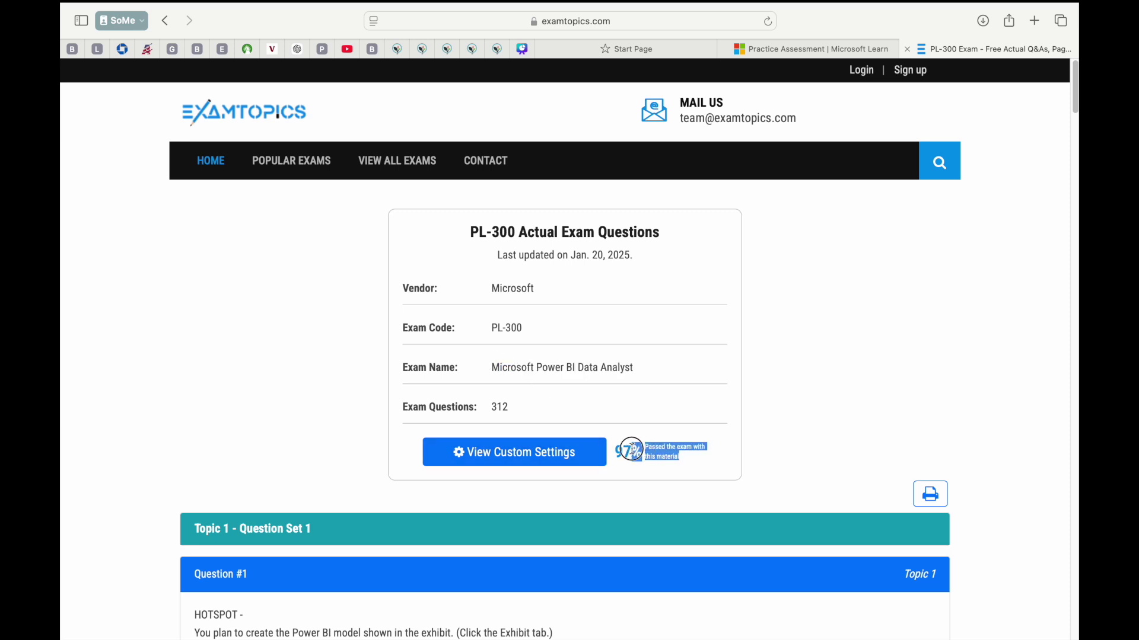
click(748, 498)
scroll(747, 499, down, 10)
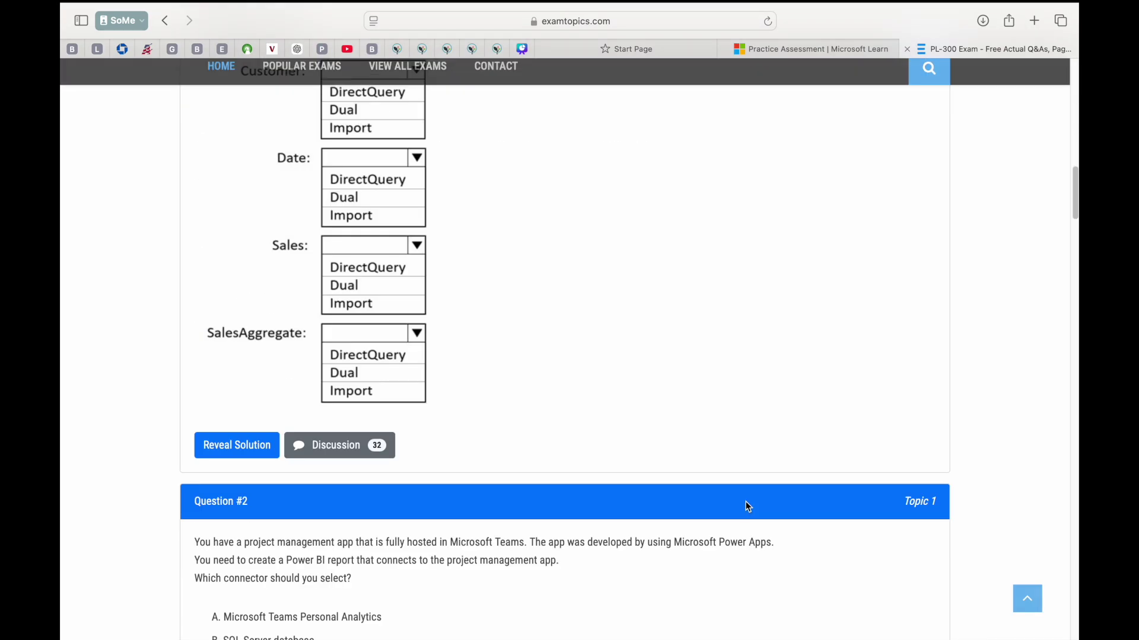
scroll(744, 503, down, 10)
scroll(744, 505, down, 10)
scroll(745, 506, down, 10)
scroll(746, 507, down, 10)
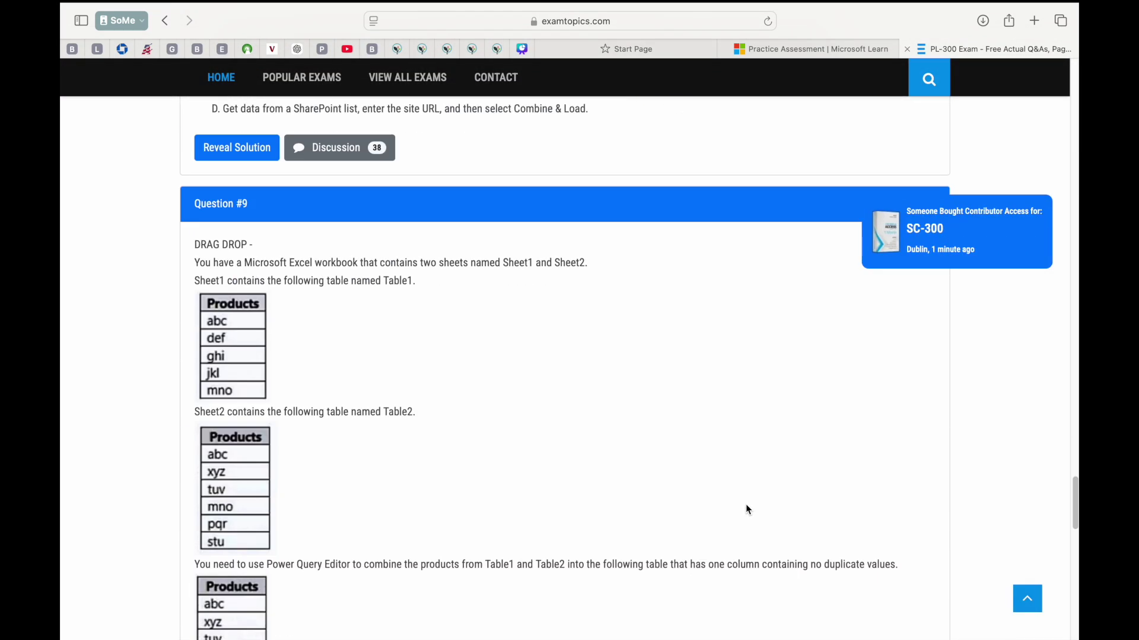
scroll(745, 510, up, 15)
scroll(745, 509, up, 15)
scroll(745, 508, up, 10)
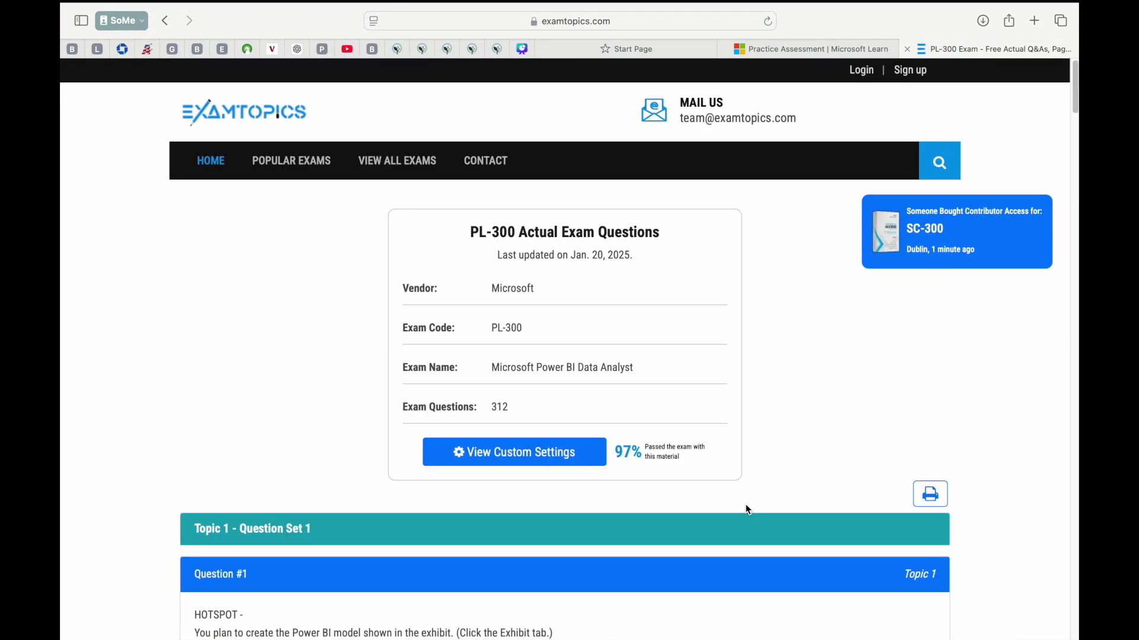
scroll(692, 489, down, 5)
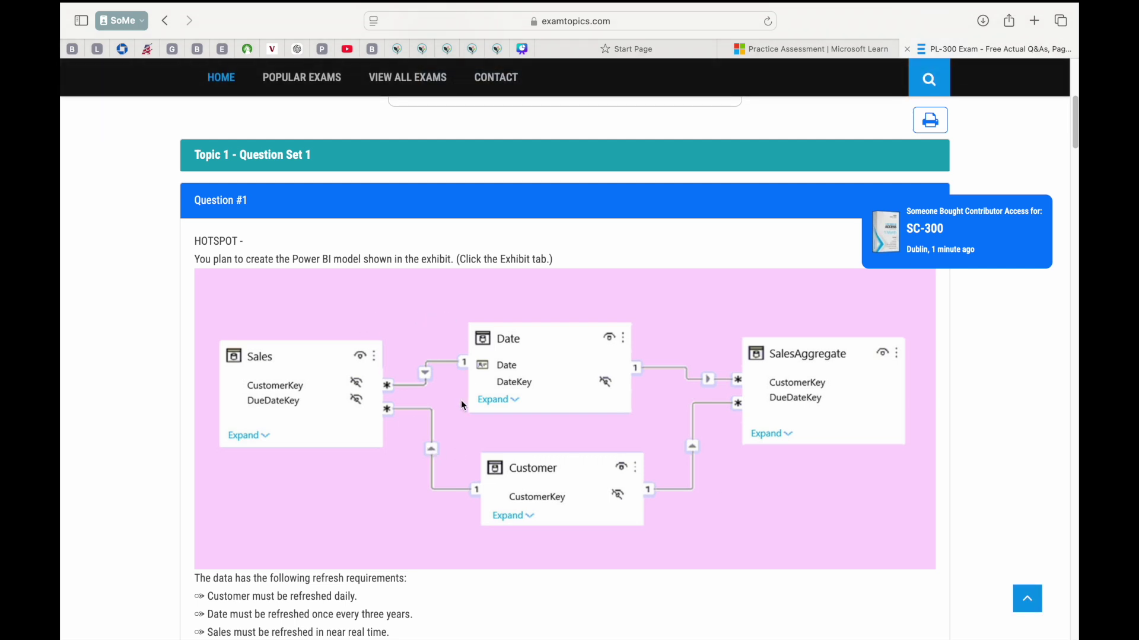
scroll(459, 418, down, 2)
scroll(460, 417, down, 1)
scroll(461, 421, down, 5)
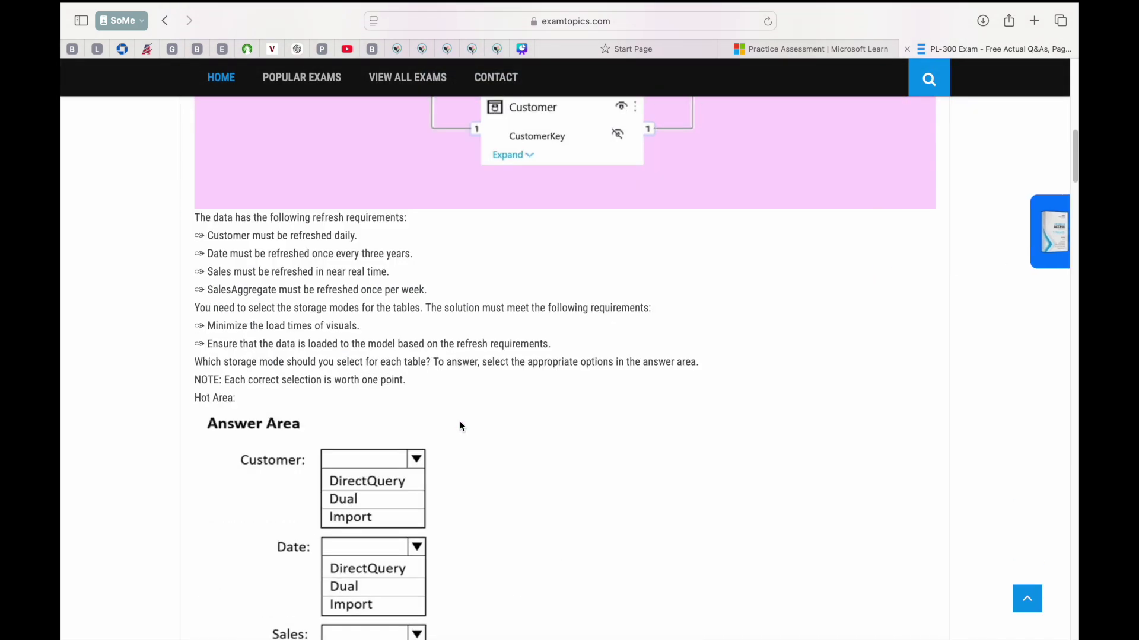
scroll(461, 427, down, 3)
scroll(459, 426, down, 5)
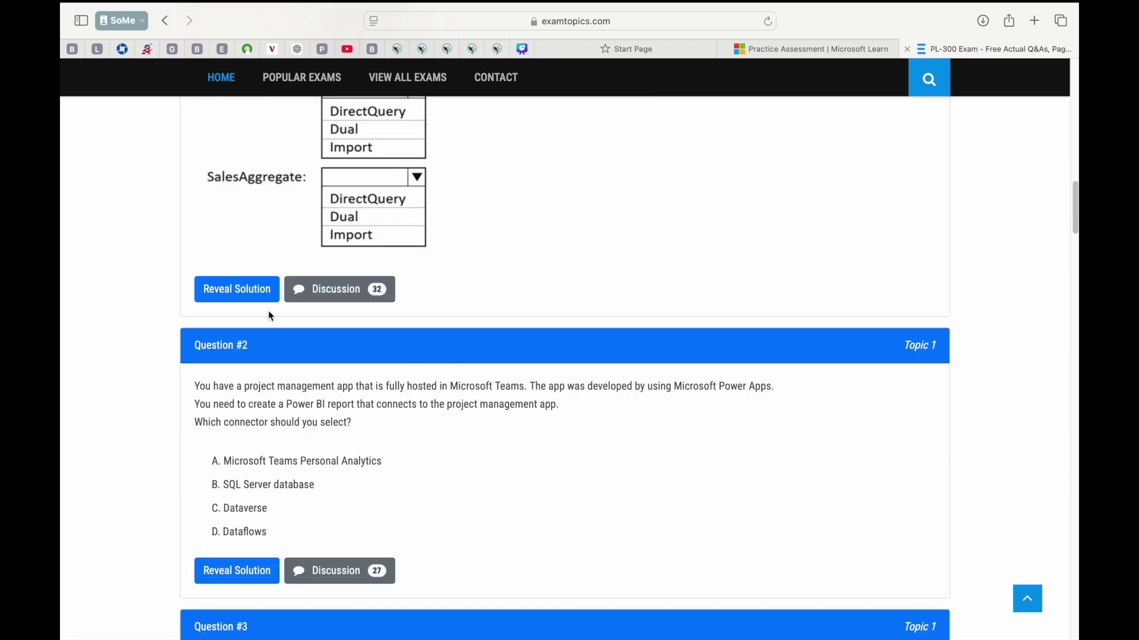
click(237, 289)
scroll(364, 366, down, 1)
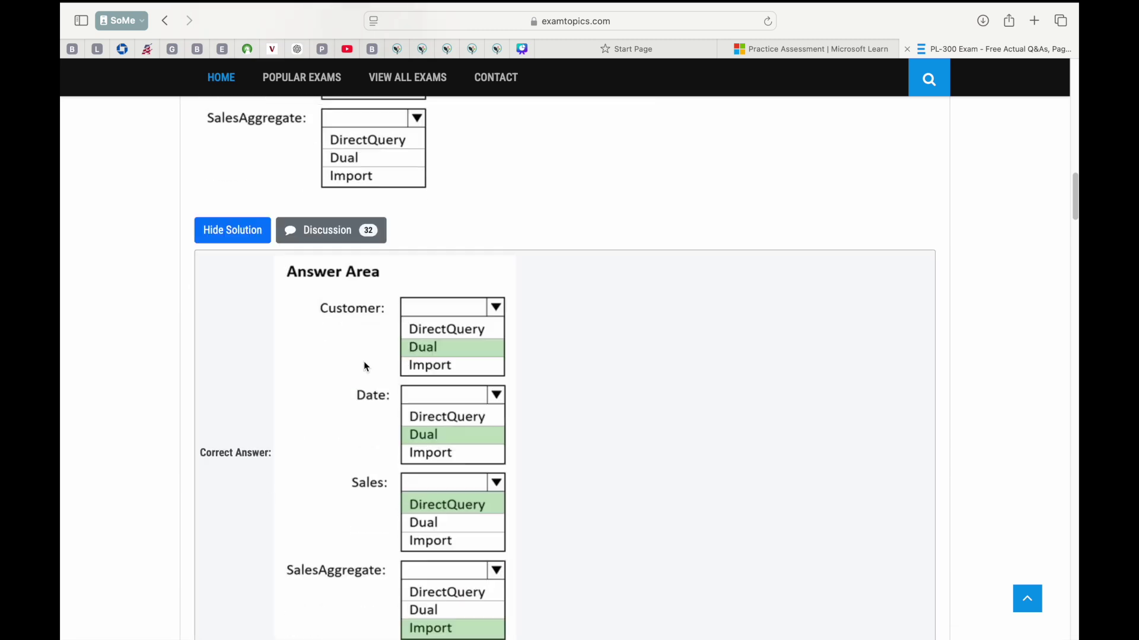
scroll(364, 363, down, 1)
scroll(364, 363, down, 2)
scroll(365, 365, down, 5)
scroll(364, 365, down, 1)
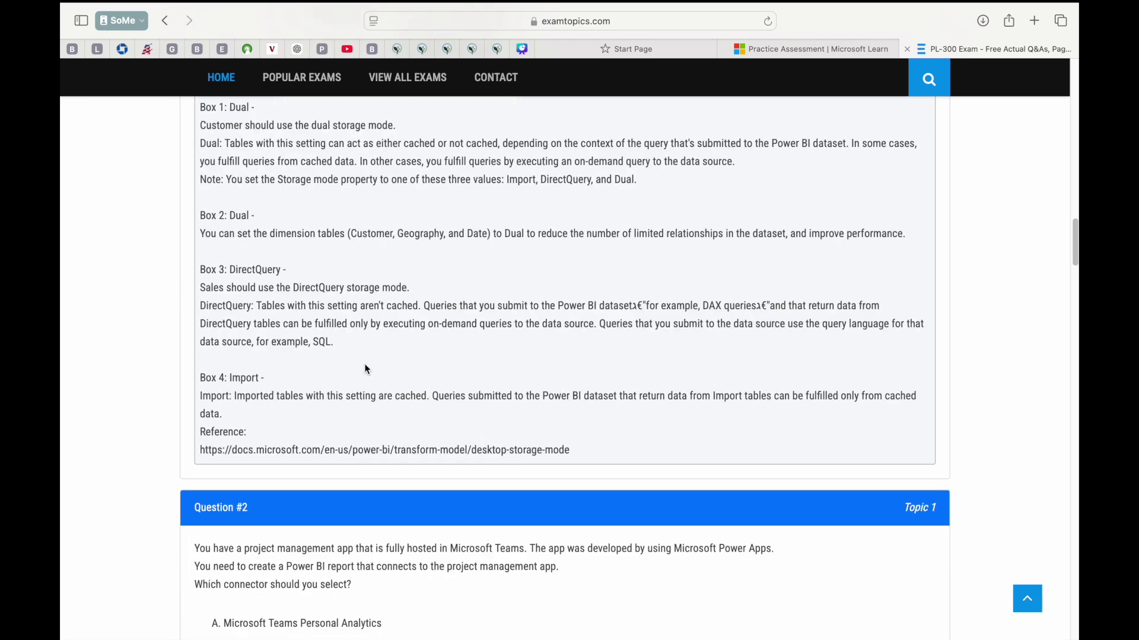
scroll(288, 397, up, 1)
scroll(338, 406, up, 6)
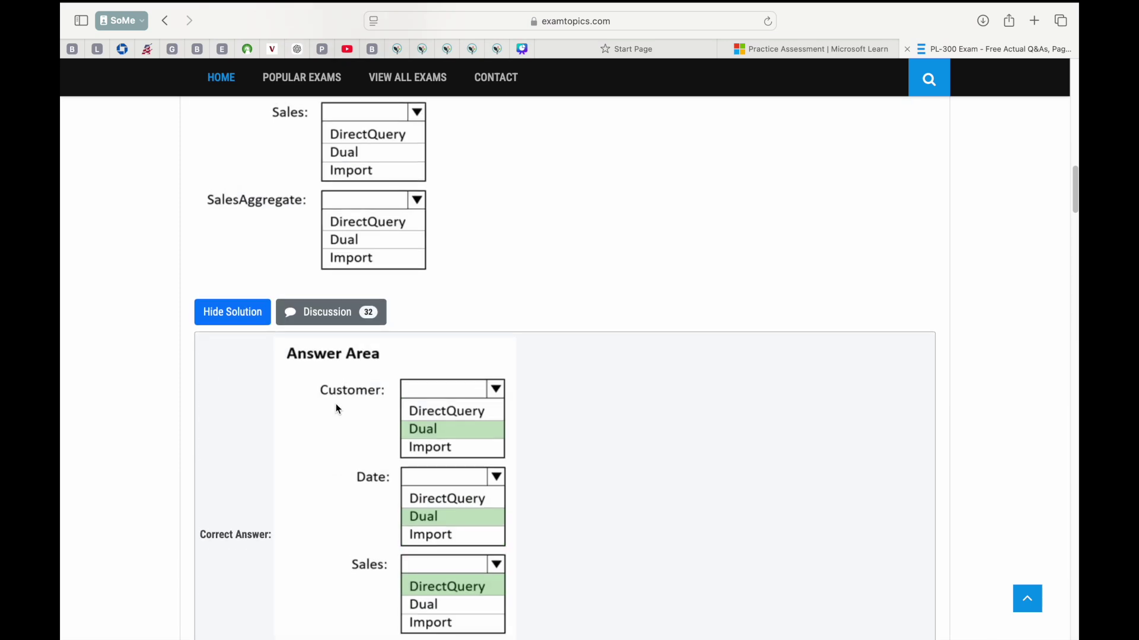
click(312, 312)
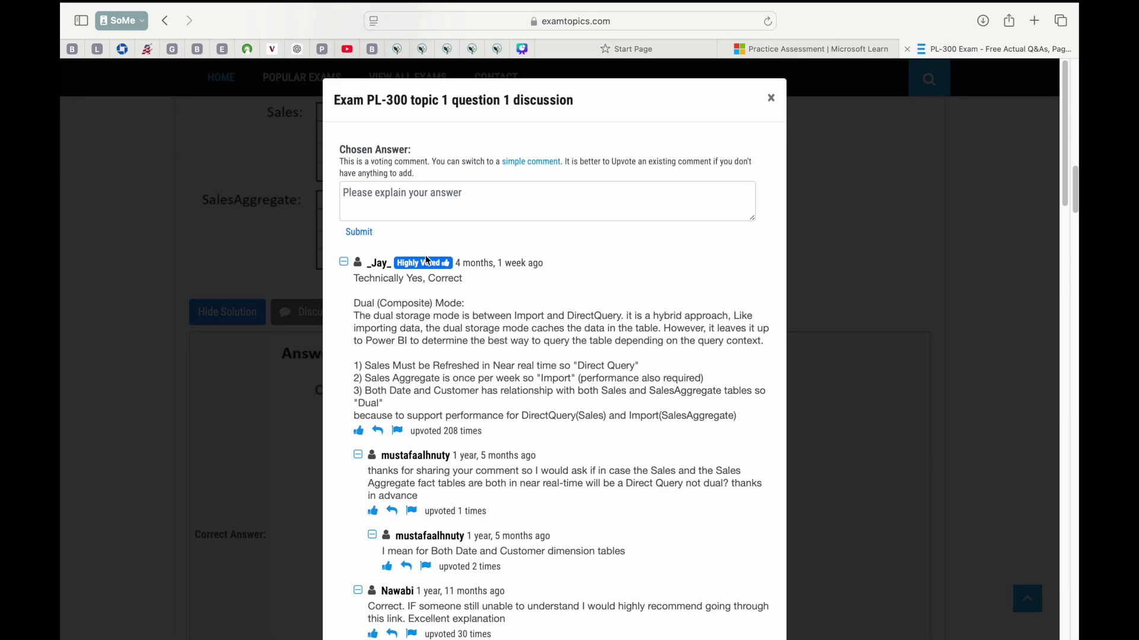
drag(462, 279, 349, 277)
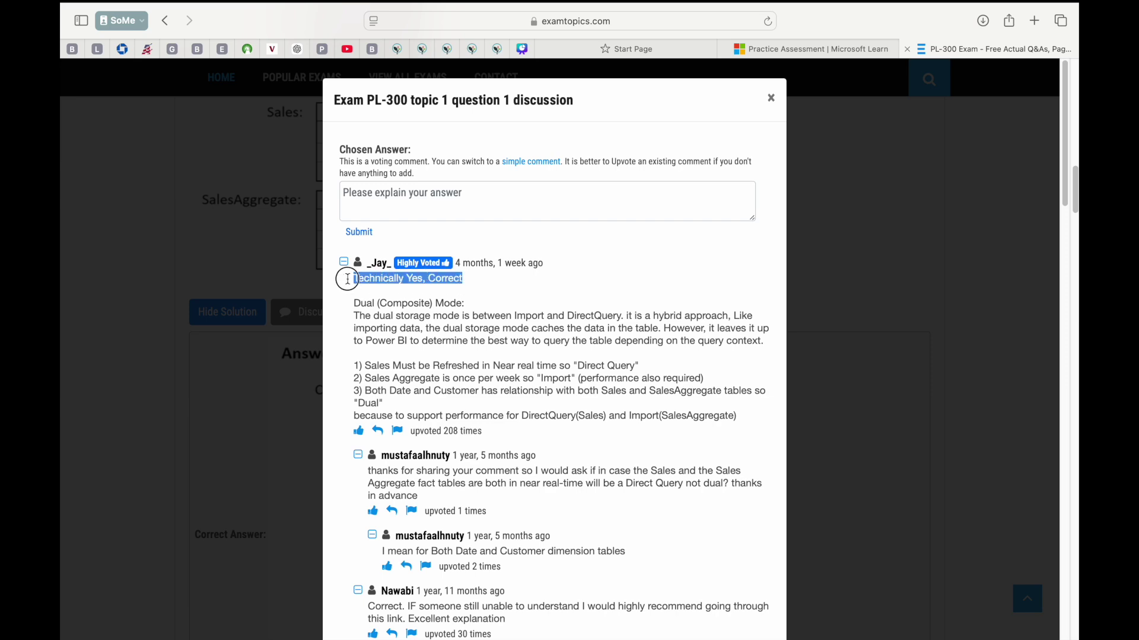
click(455, 263)
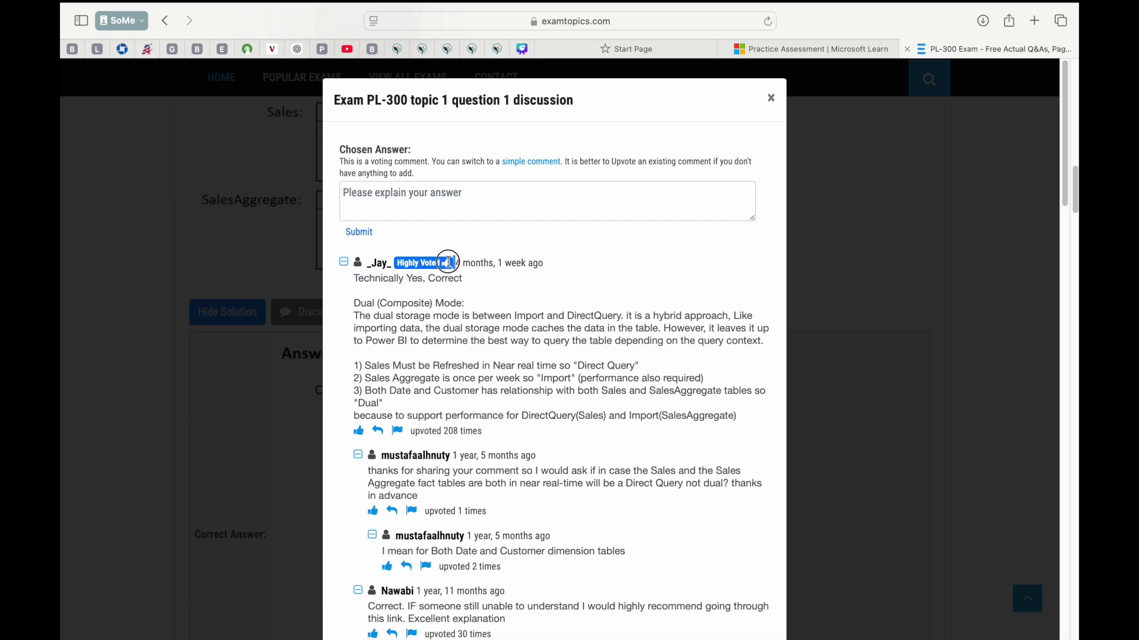
scroll(472, 378, down, 3)
scroll(473, 379, down, 2)
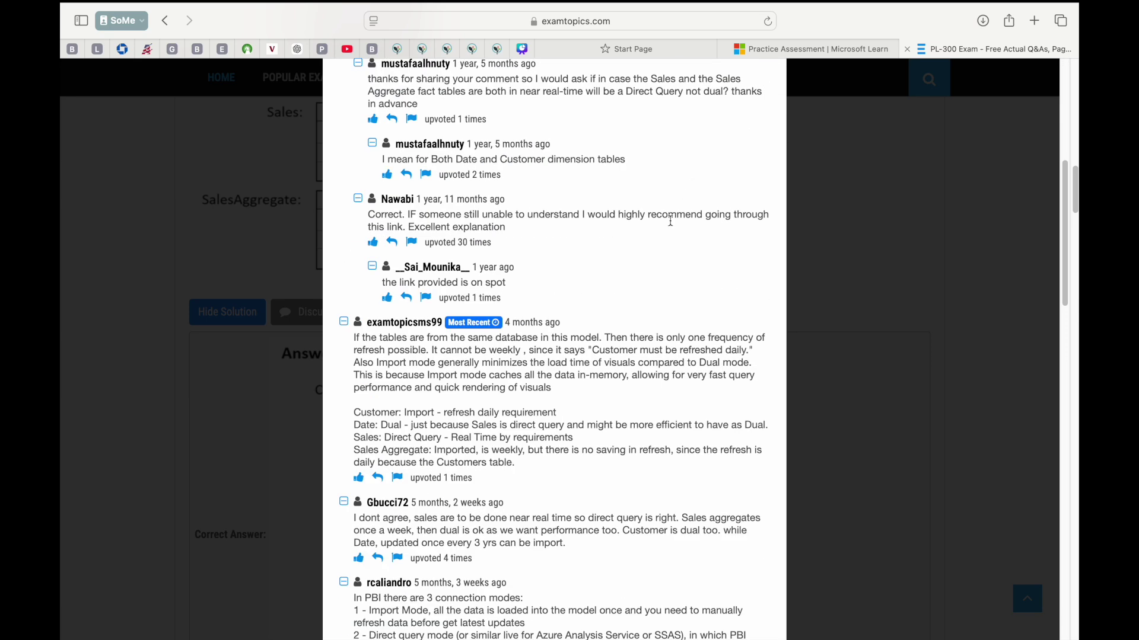
scroll(634, 302, up, 5)
scroll(634, 307, down, 1)
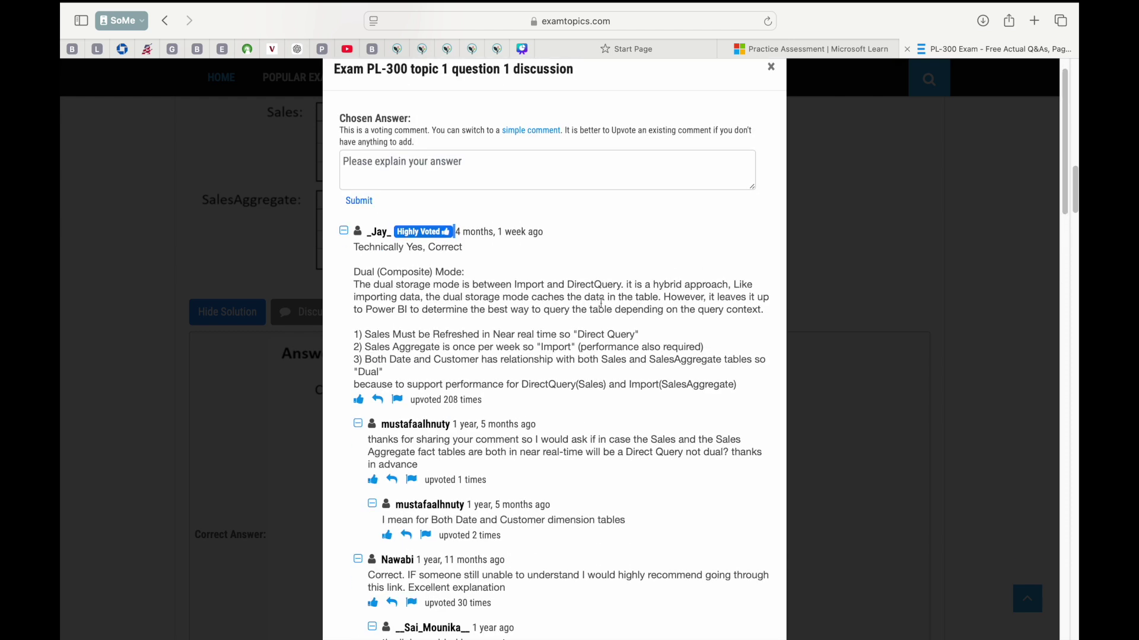
click(770, 68)
scroll(570, 336, down, 2)
scroll(571, 338, down, 3)
scroll(570, 340, down, 8)
scroll(571, 340, down, 3)
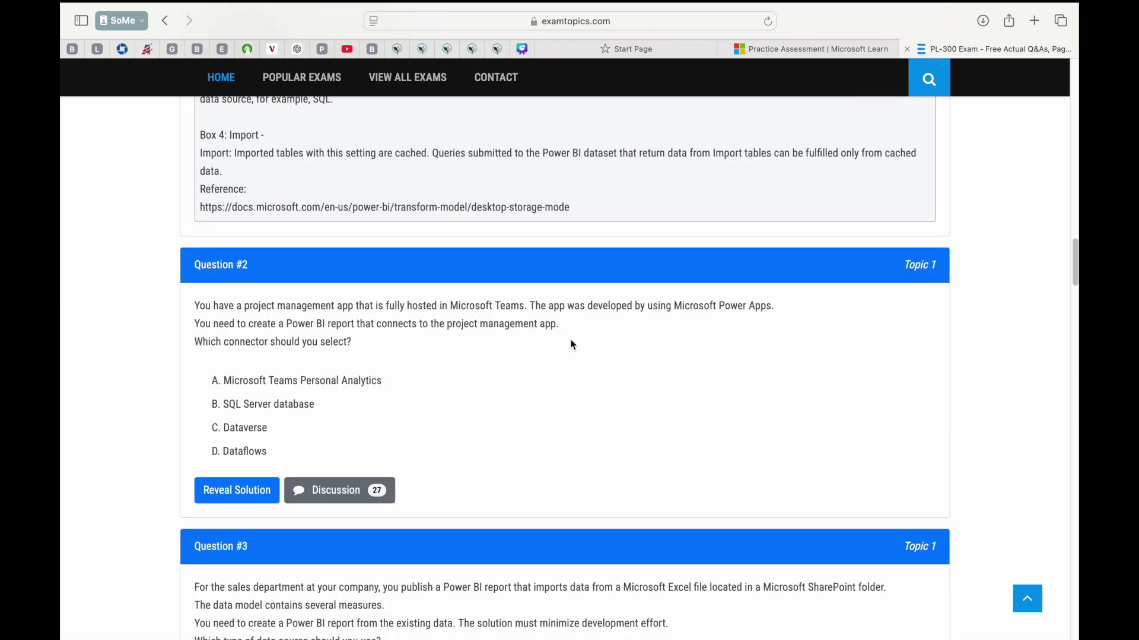
scroll(396, 427, down, 3)
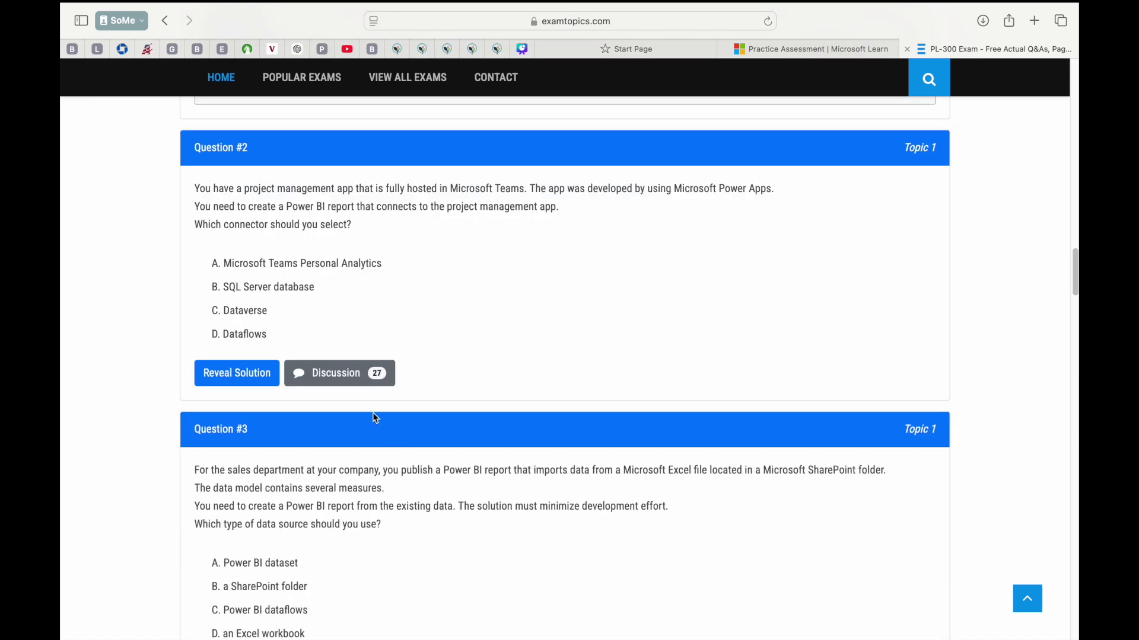
Check the Question #2 discussion and reveal its answer, Dataverse
click(358, 381)
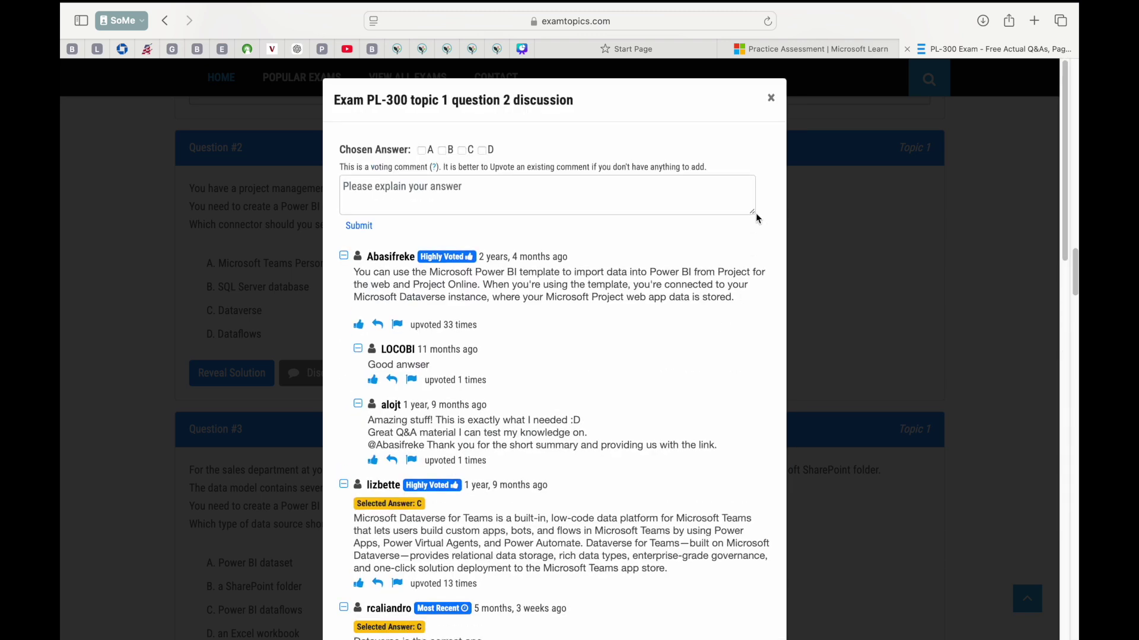
click(771, 98)
click(253, 375)
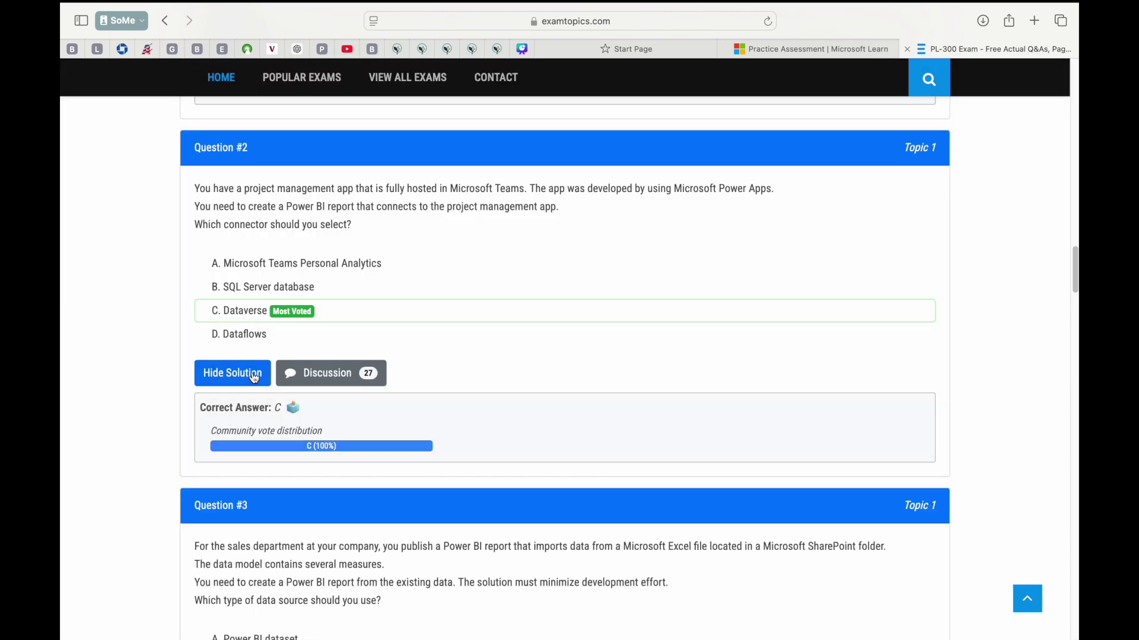
scroll(389, 442, down, 10)
Reveal Question #3's answer, Power BI dataset, review its discussion, and read to the page-one footer
click(241, 313)
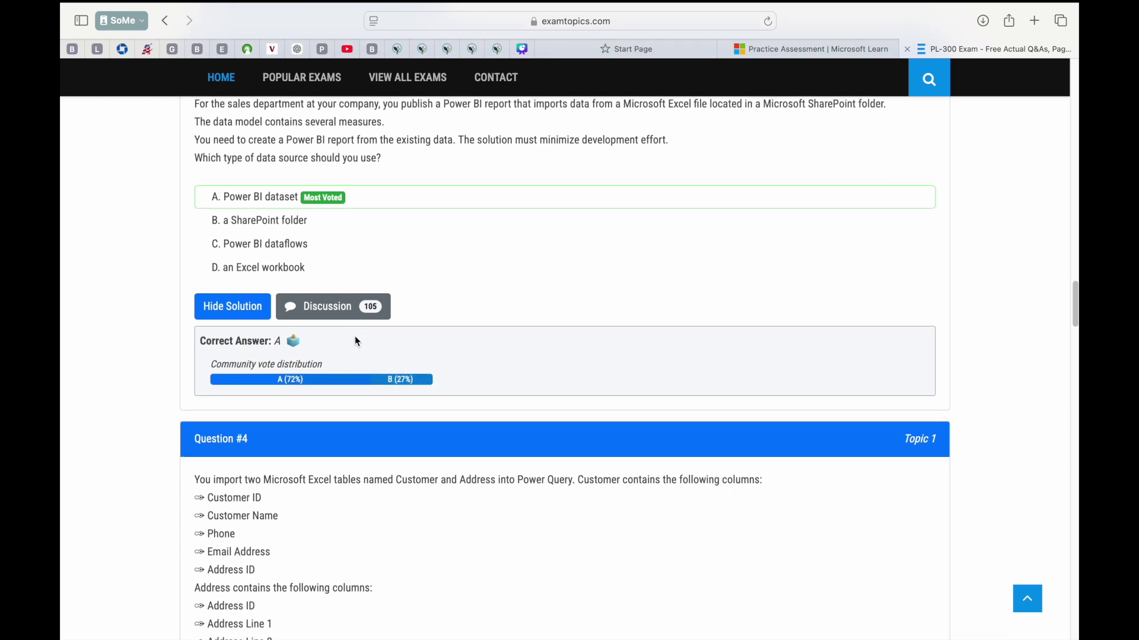
click(347, 307)
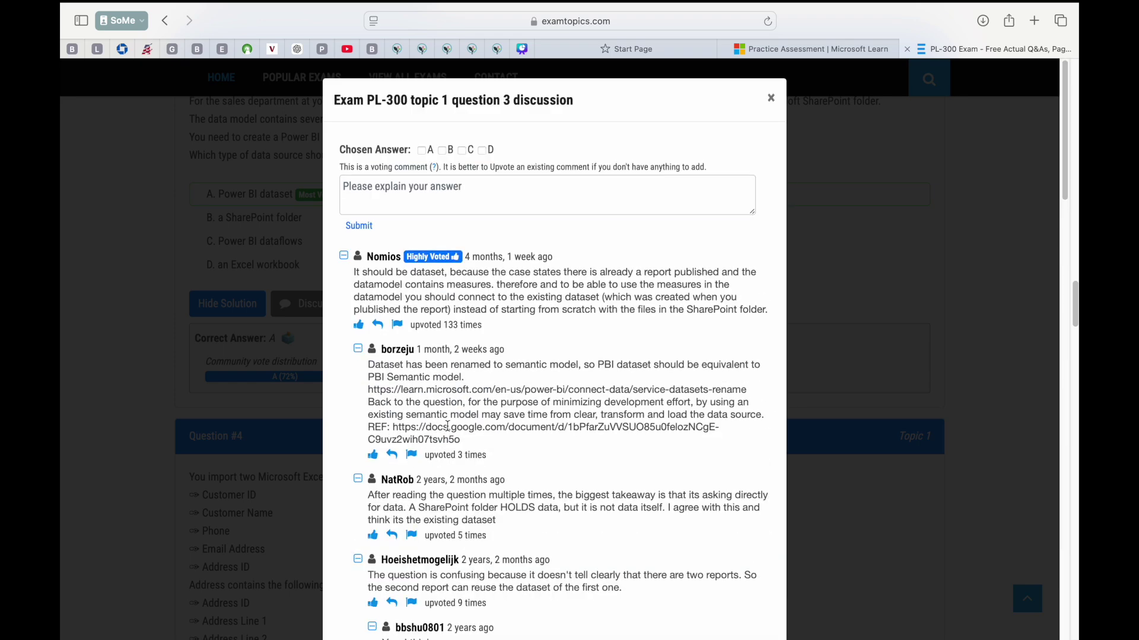
click(770, 99)
scroll(663, 366, down, 10)
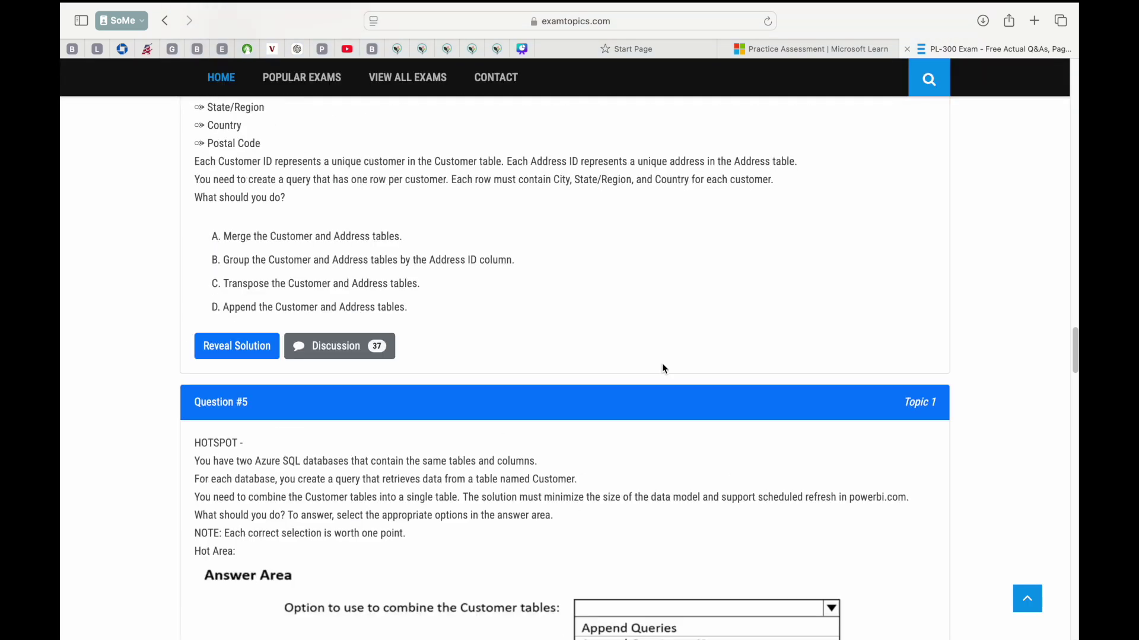
scroll(664, 366, down, 2)
scroll(635, 415, down, 5)
scroll(634, 415, down, 3)
scroll(634, 419, down, 5)
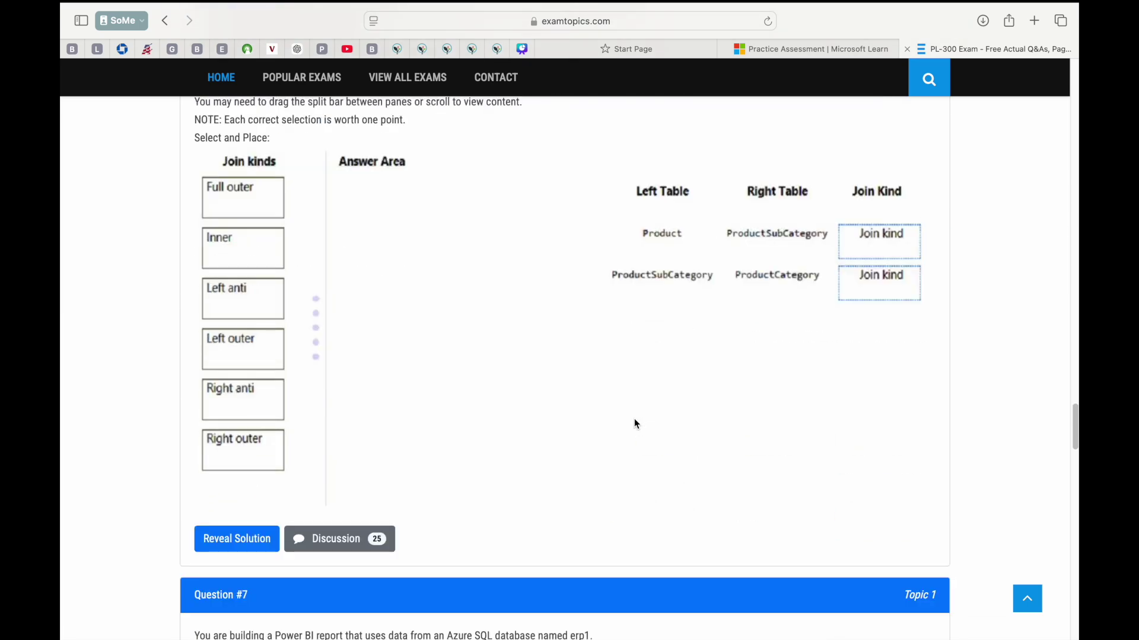
scroll(633, 421, down, 5)
scroll(634, 420, down, 5)
scroll(633, 421, down, 5)
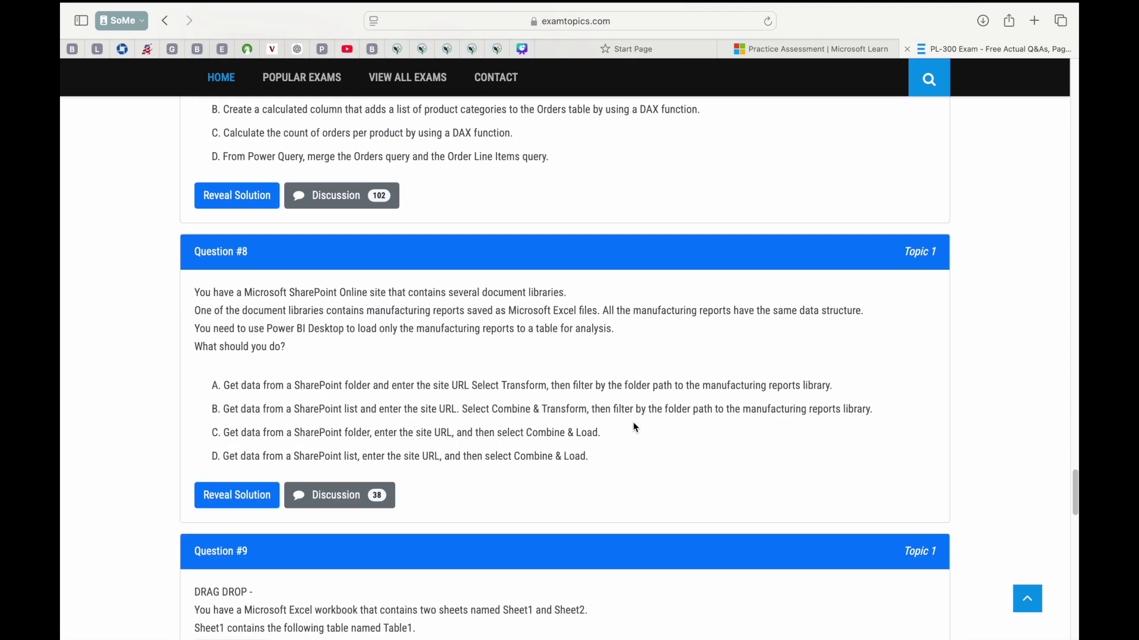
scroll(633, 427, down, 2)
scroll(633, 427, down, 2)
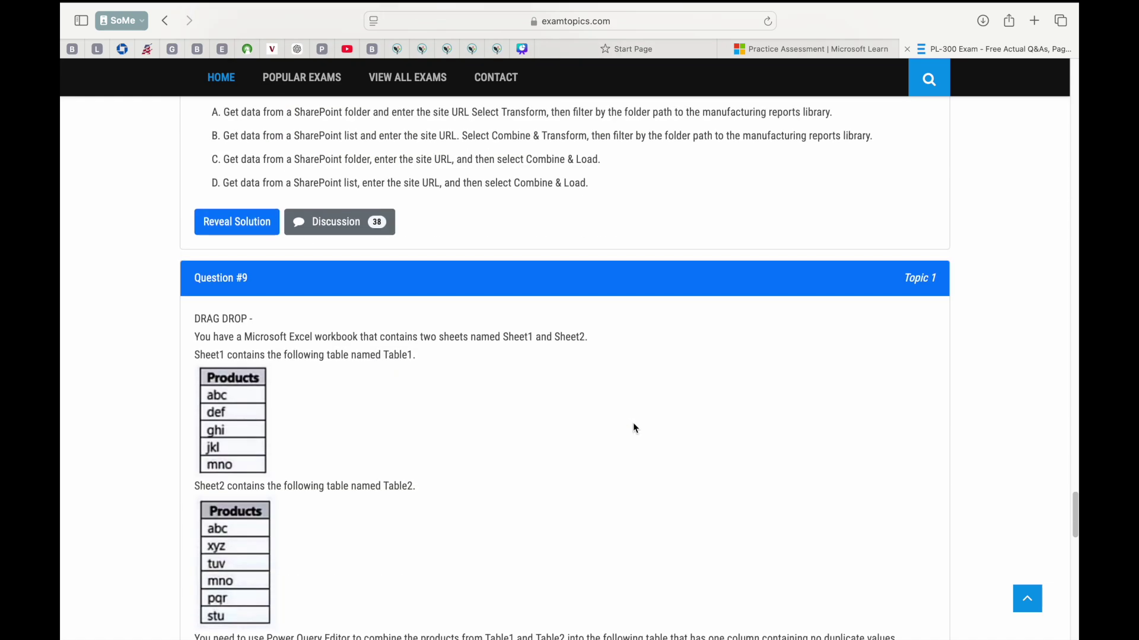
scroll(633, 428, down, 5)
scroll(634, 428, down, 4)
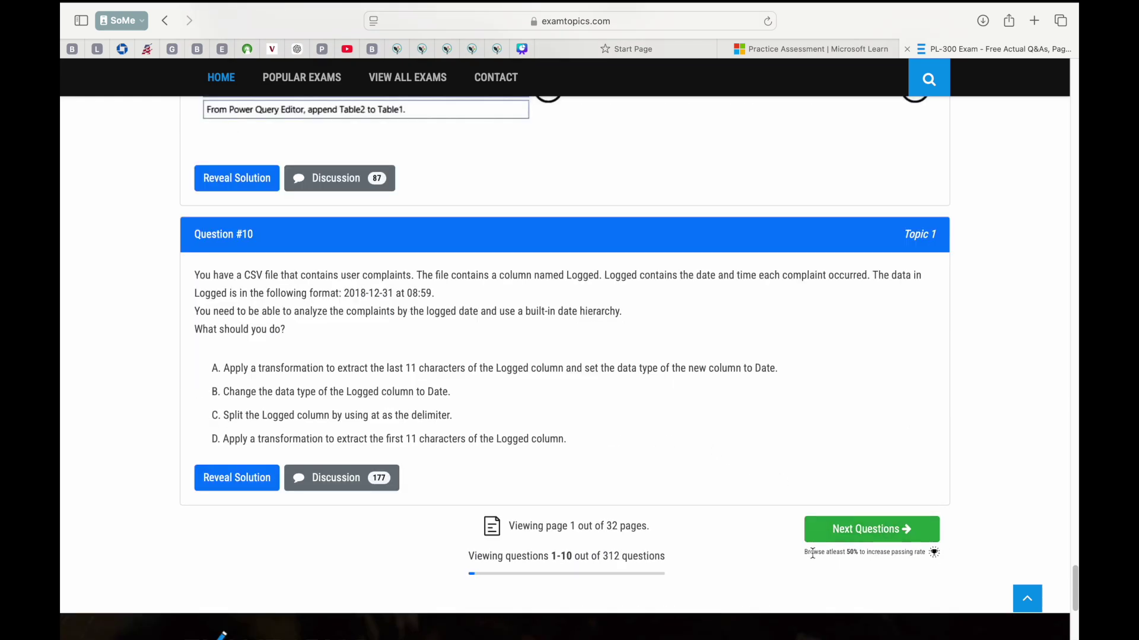
drag(805, 553, 920, 553)
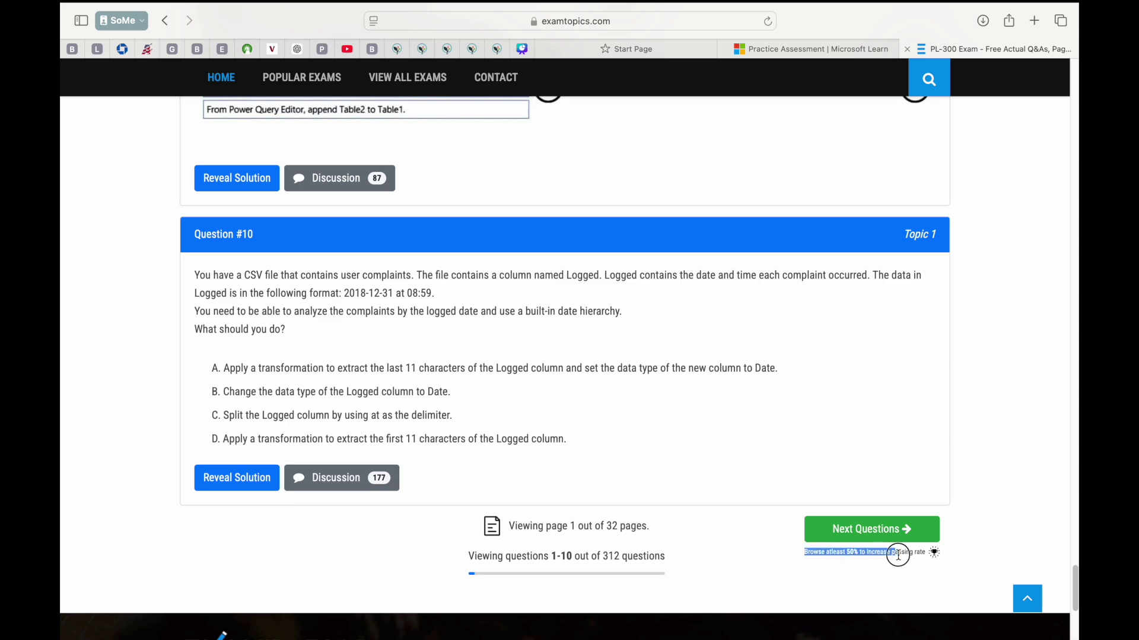
scroll(618, 389, down, 3)
scroll(618, 389, down, 1)
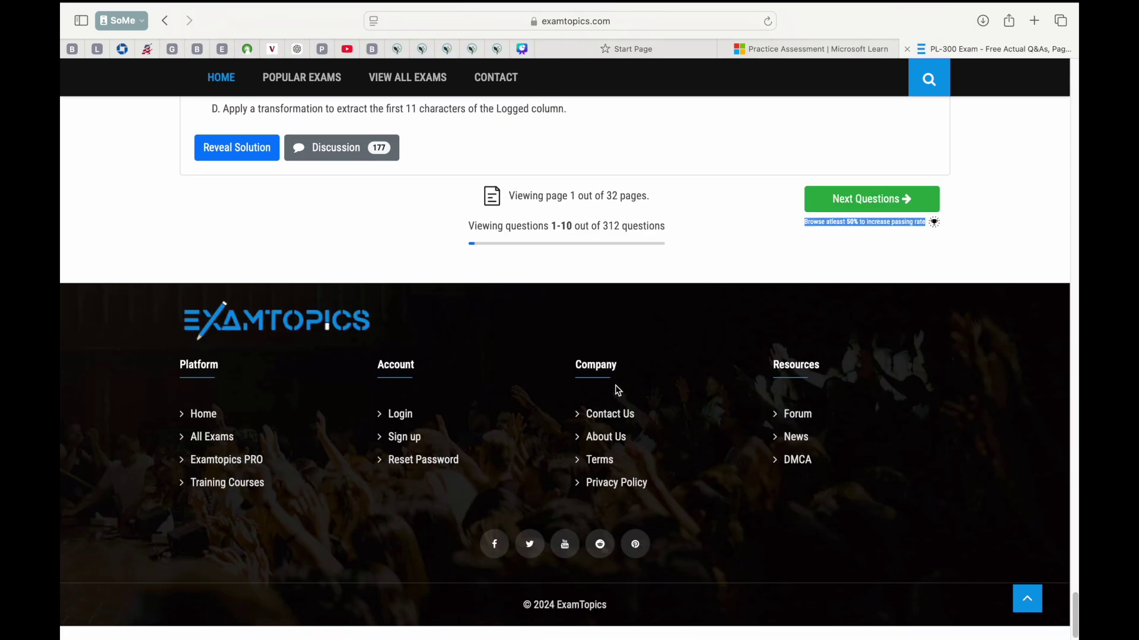
scroll(615, 389, up, 10)
scroll(615, 392, up, 10)
scroll(611, 389, up, 10)
scroll(611, 389, up, 3)
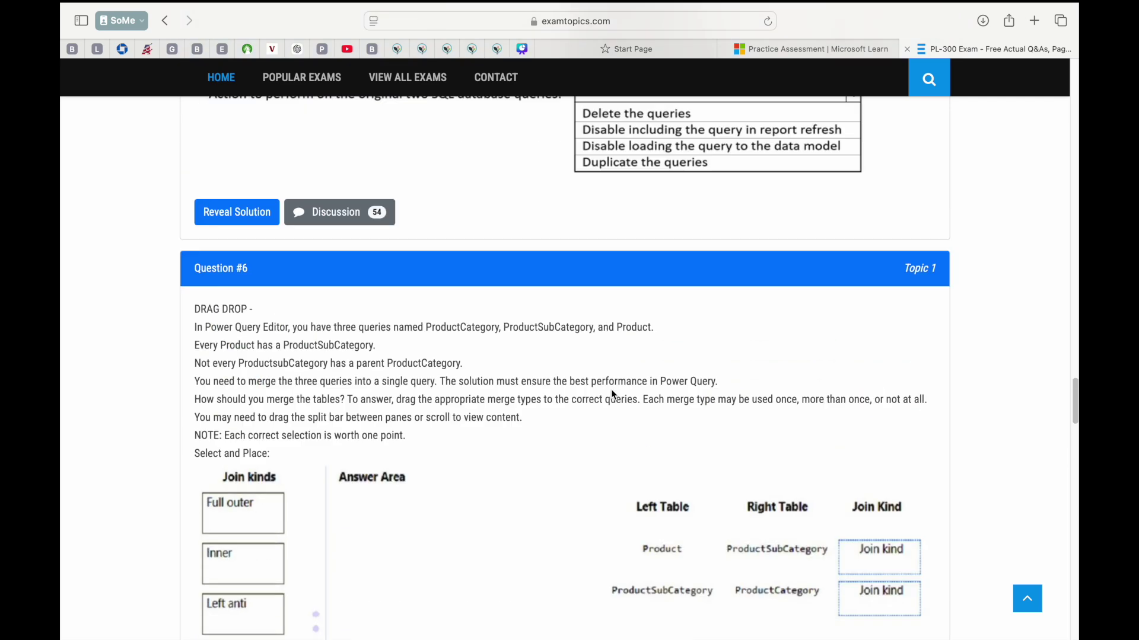
scroll(611, 388, up, 5)
scroll(610, 389, up, 10)
scroll(609, 391, up, 10)
scroll(607, 392, up, 1)
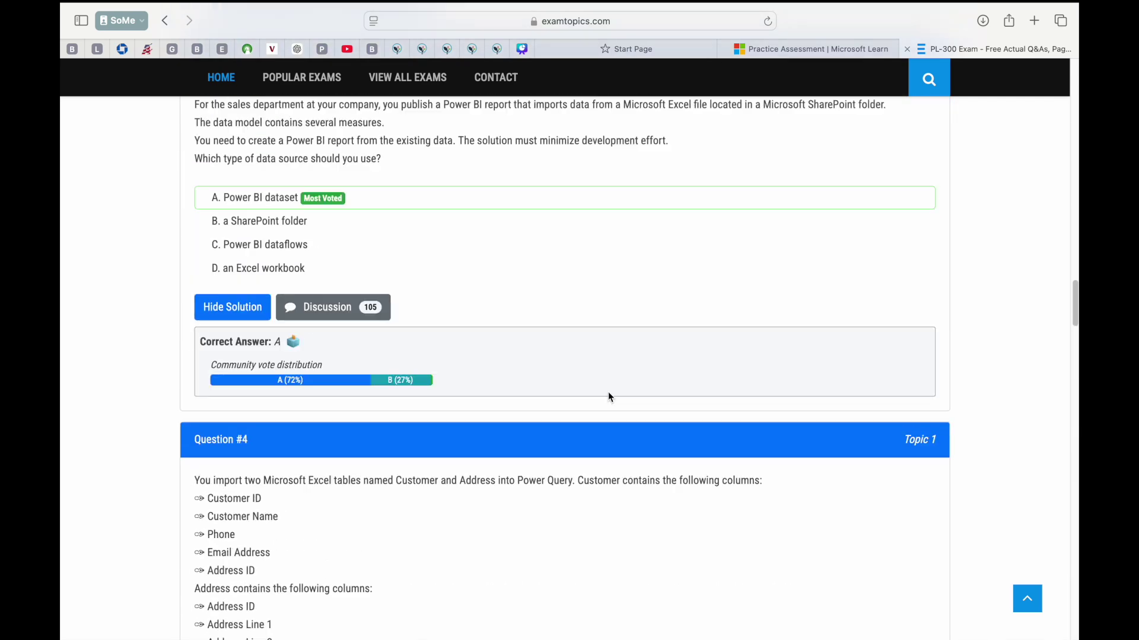
scroll(608, 392, up, 3)
scroll(607, 397, up, 1)
scroll(608, 398, up, 5)
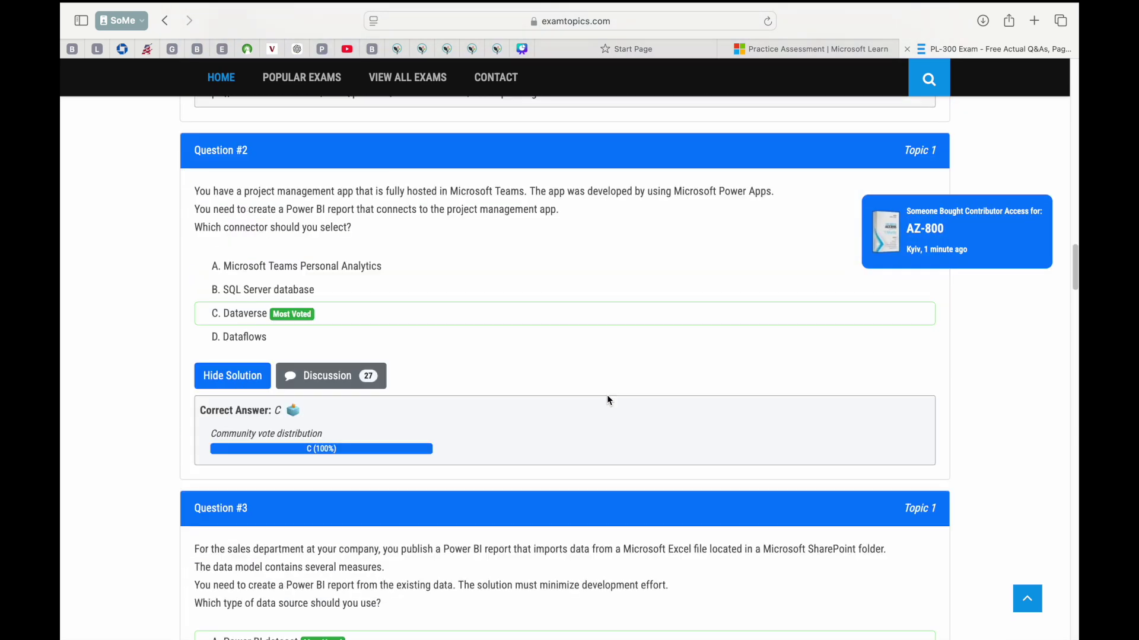
scroll(606, 400, up, 2)
scroll(607, 400, up, 5)
scroll(607, 400, up, 8)
scroll(607, 400, up, 2)
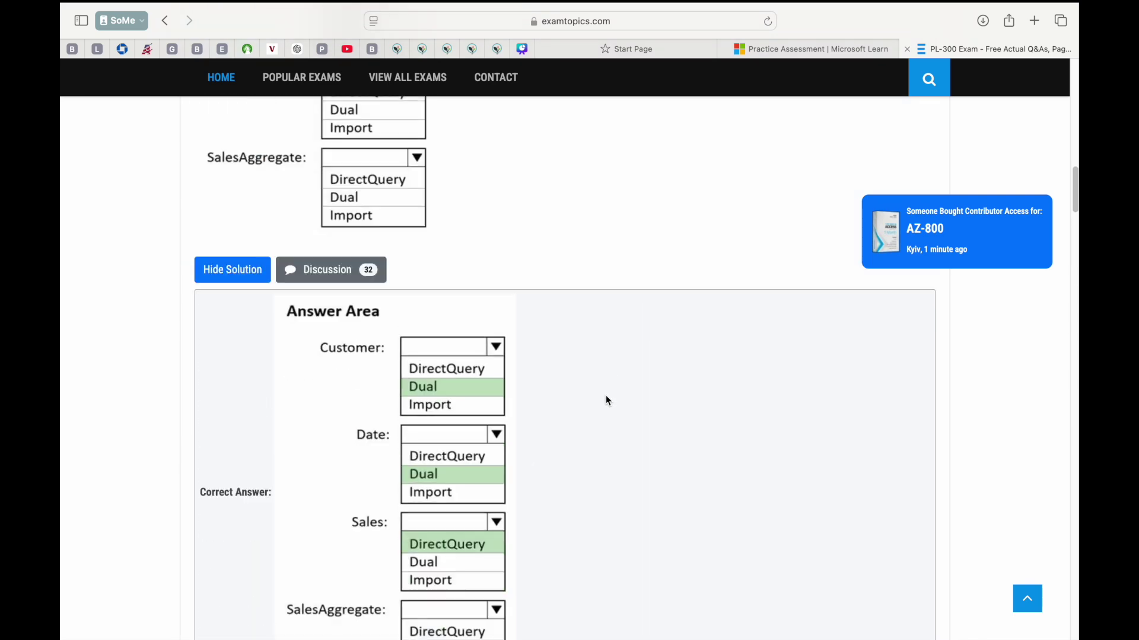
scroll(606, 401, up, 4)
scroll(603, 400, up, 5)
scroll(604, 400, up, 4)
scroll(604, 401, up, 2)
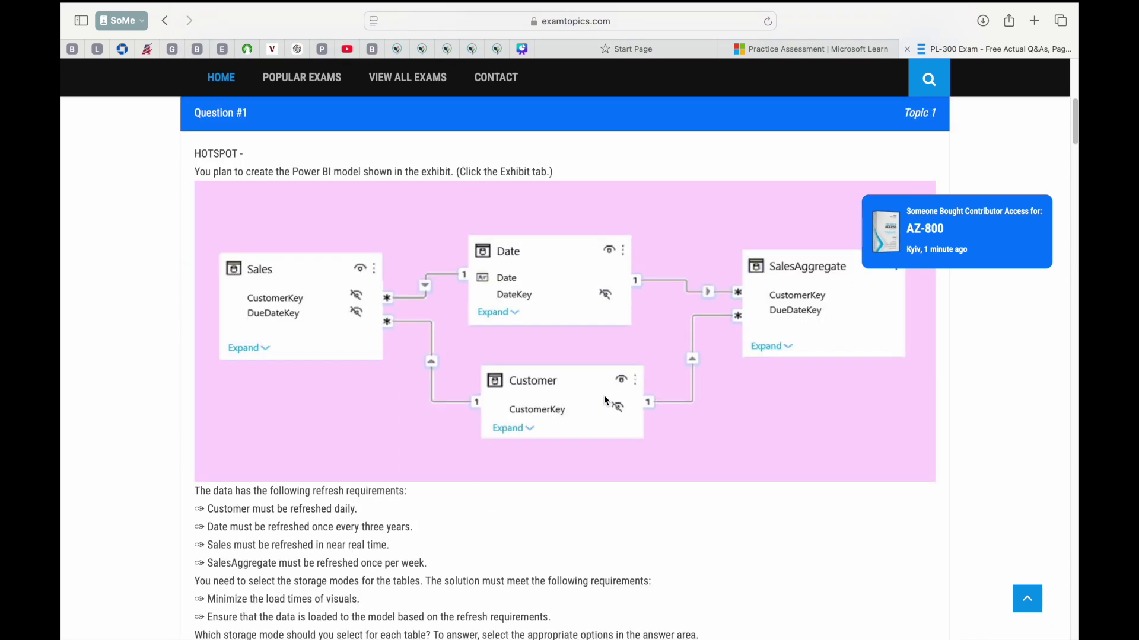
scroll(603, 401, up, 5)
scroll(603, 396, up, 1)
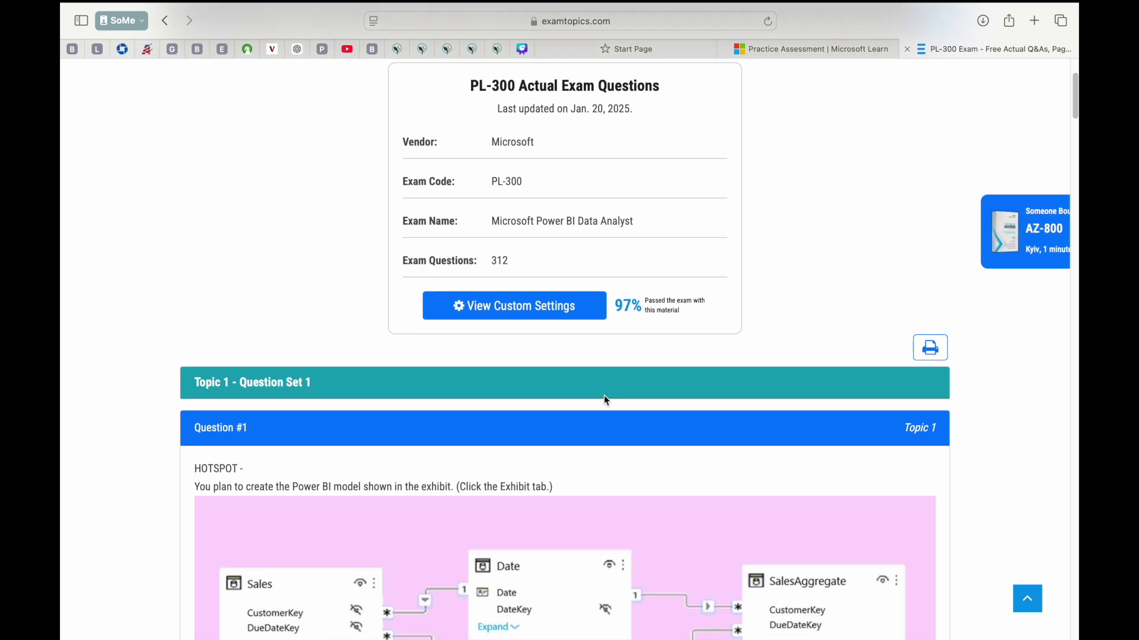
scroll(604, 395, up, 2)
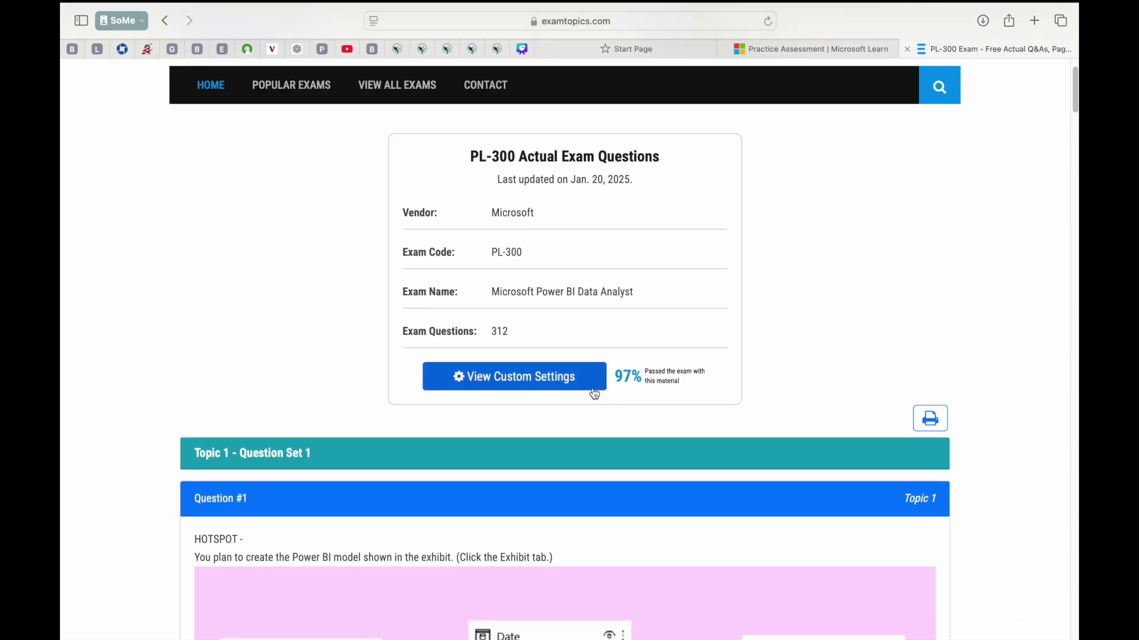
Bring up the Contributor Access plans priced at $79.99 and $159.99
click(534, 384)
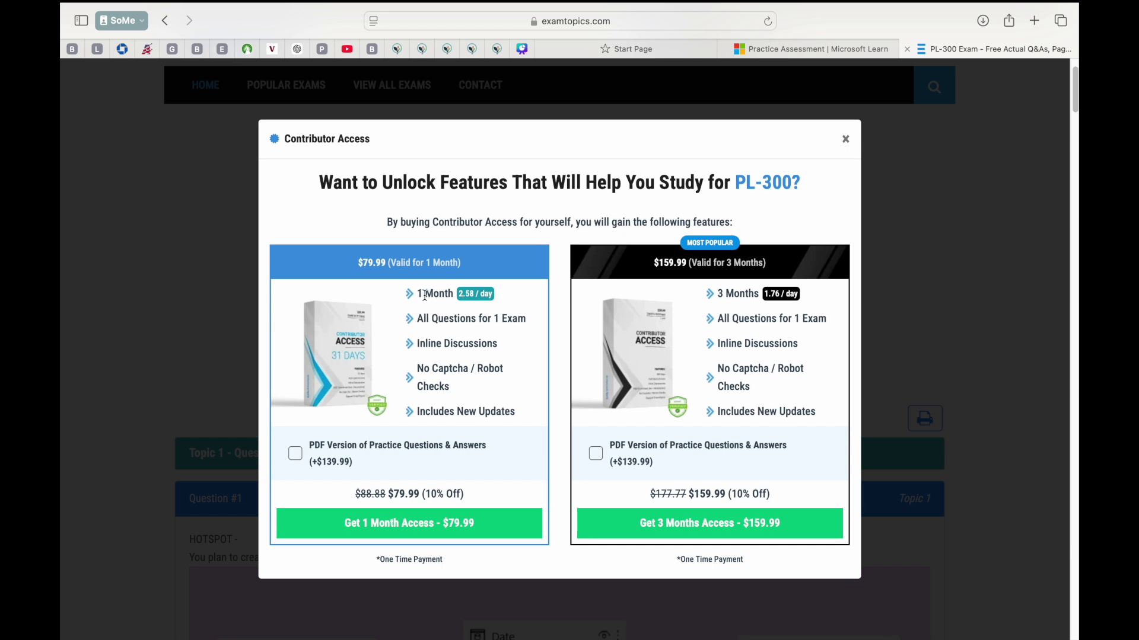
mouse_move(418, 294)
mouse_down()
mouse_move(454, 295)
mouse_move(414, 318)
mouse_up()
double_click(522, 320)
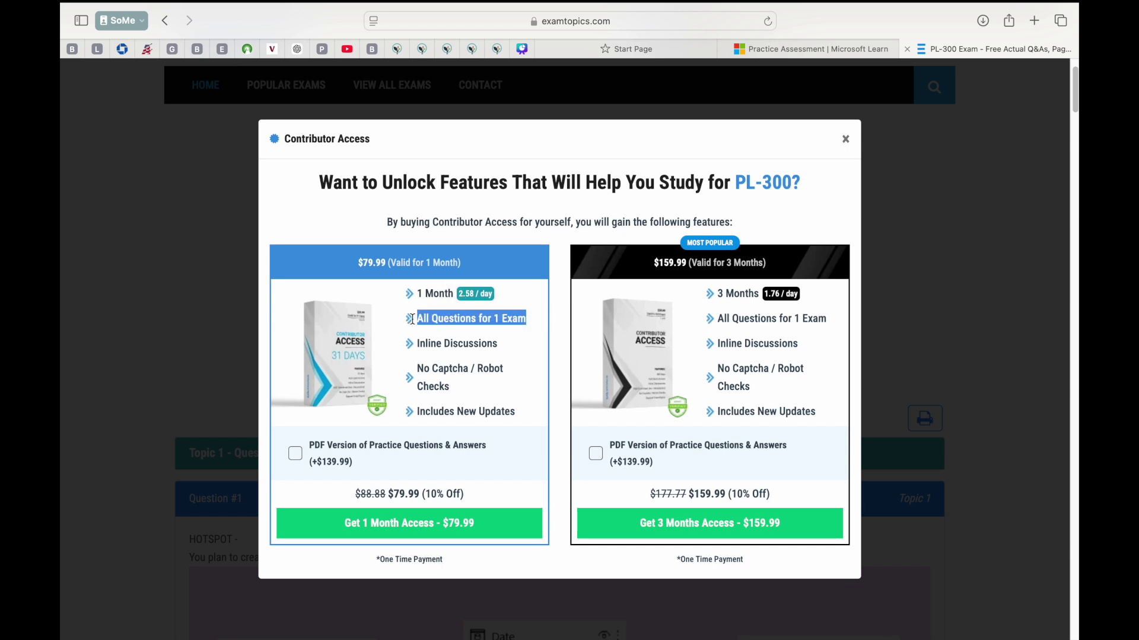
click(721, 297)
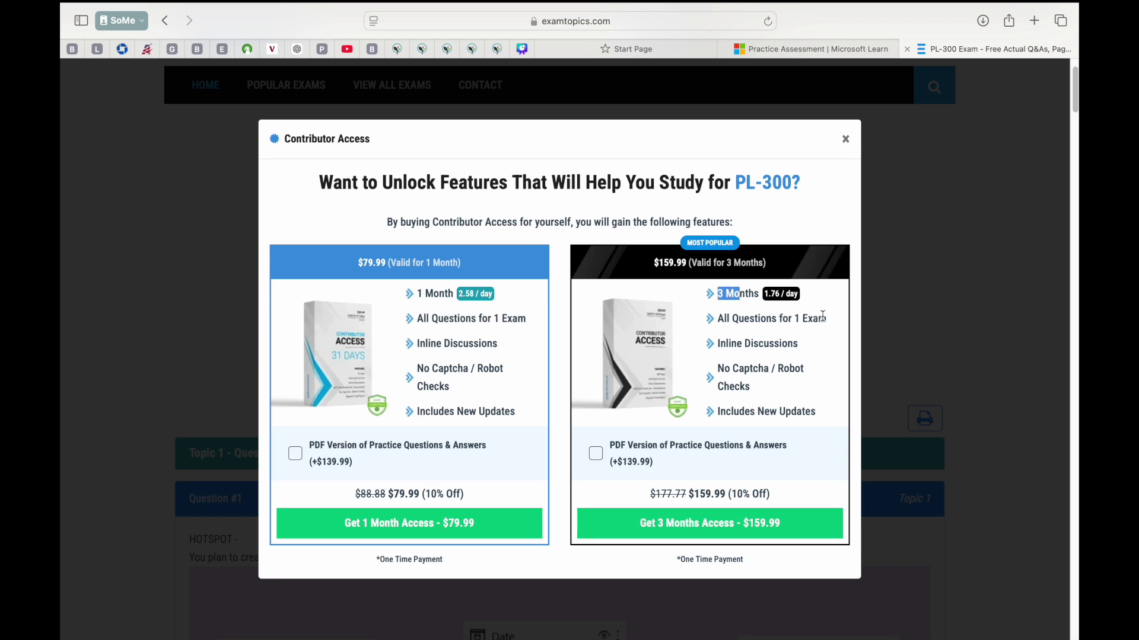
drag(817, 318, 793, 318)
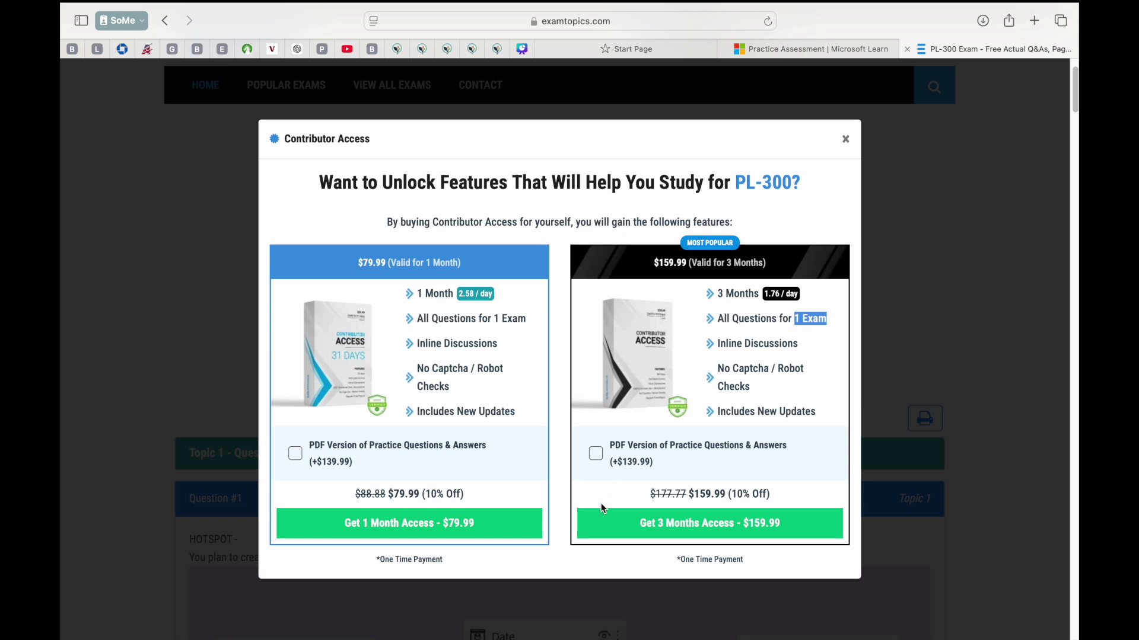
drag(389, 497, 487, 502)
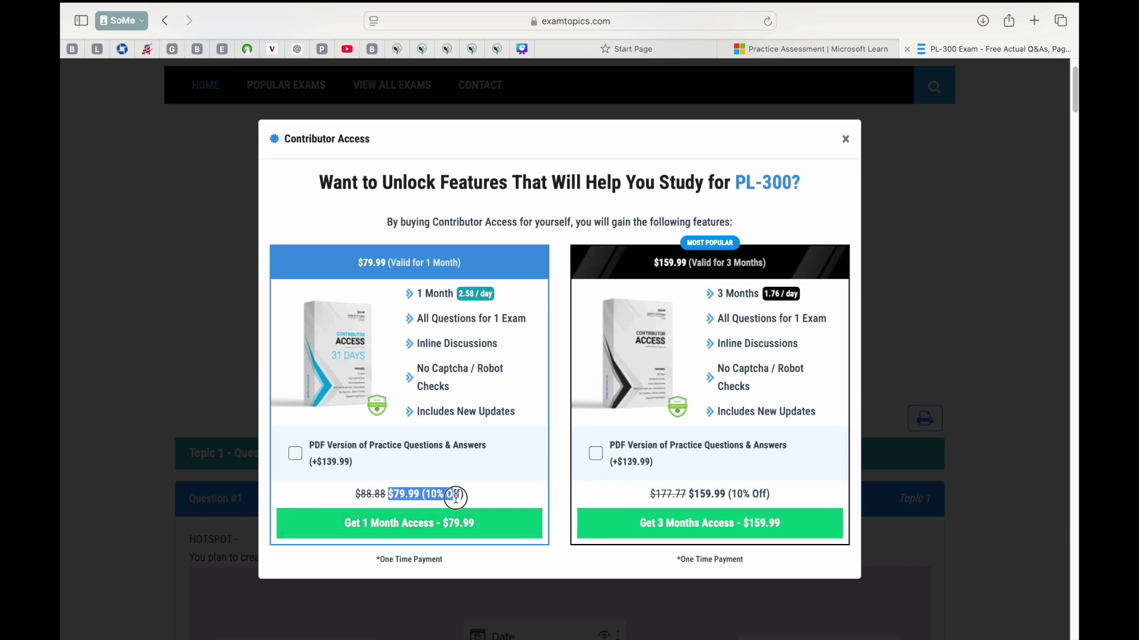
drag(690, 490, 596, 500)
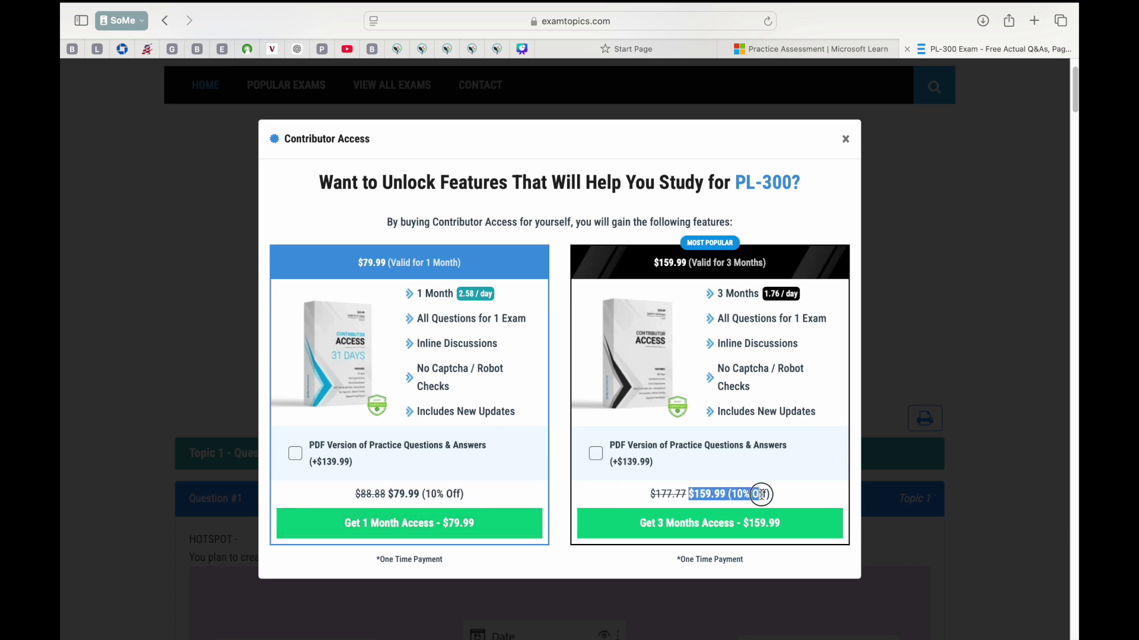
scroll(579, 498, up, 1)
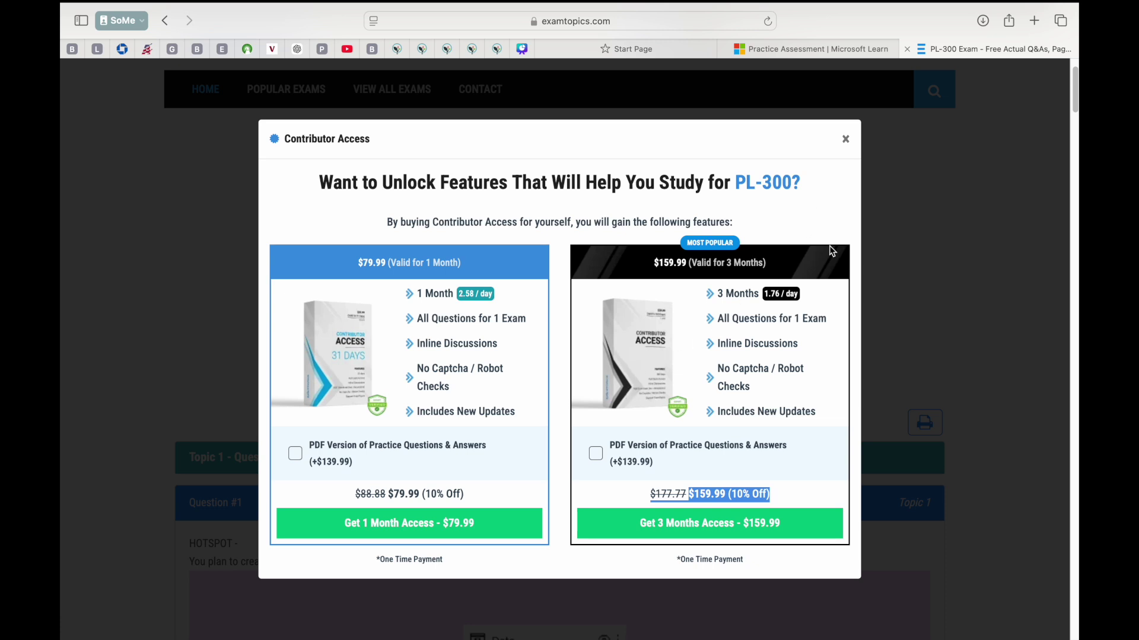
click(809, 204)
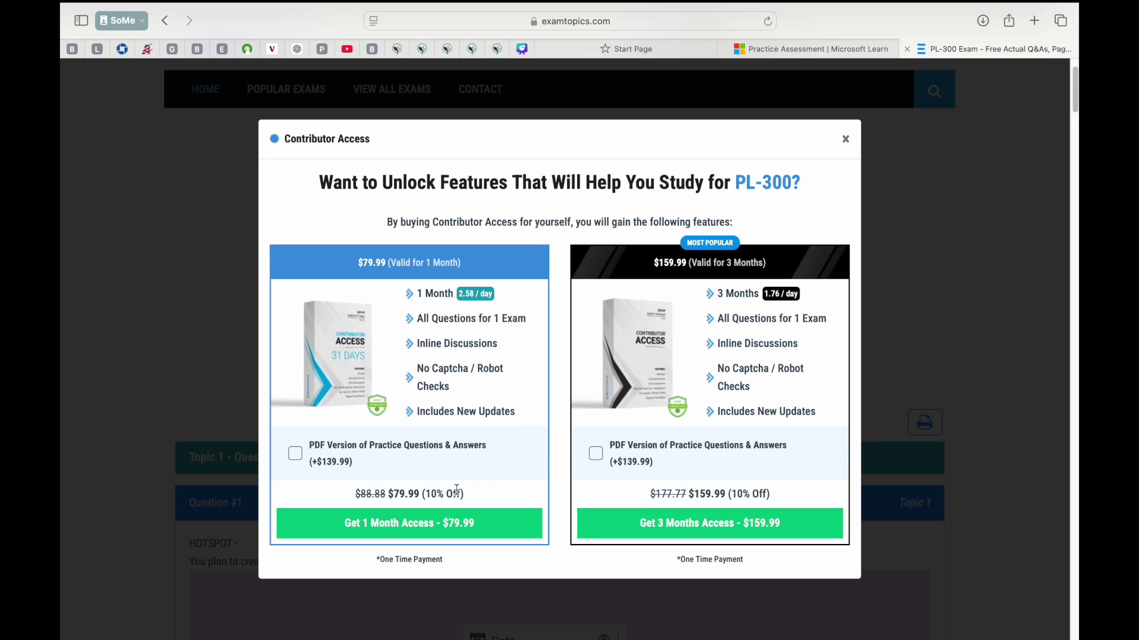
drag(469, 503, 388, 497)
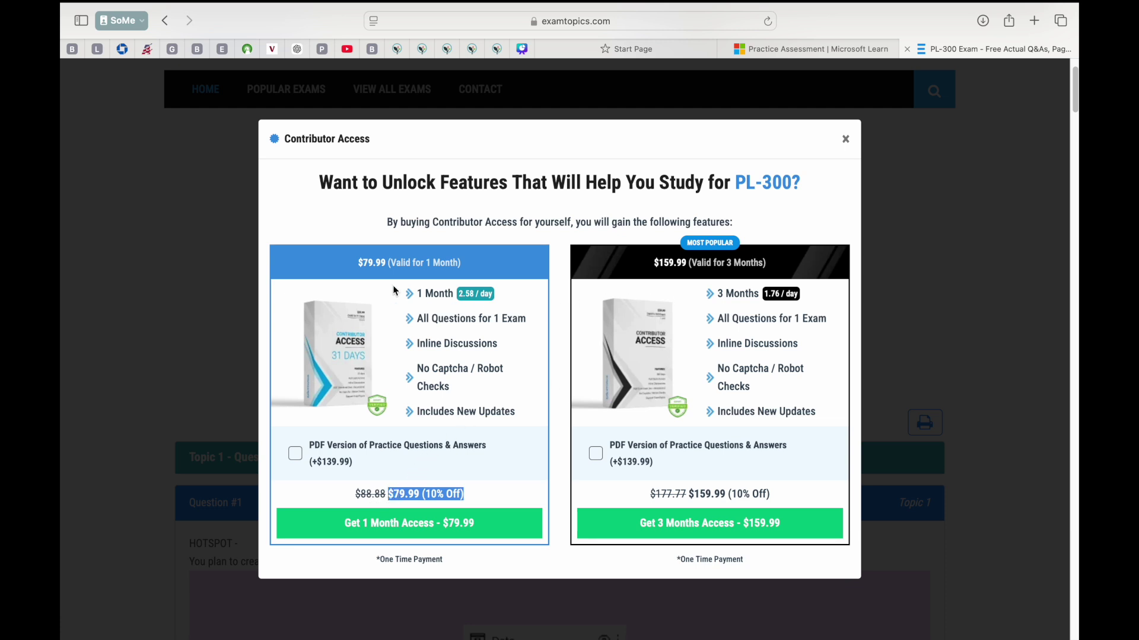
click(327, 210)
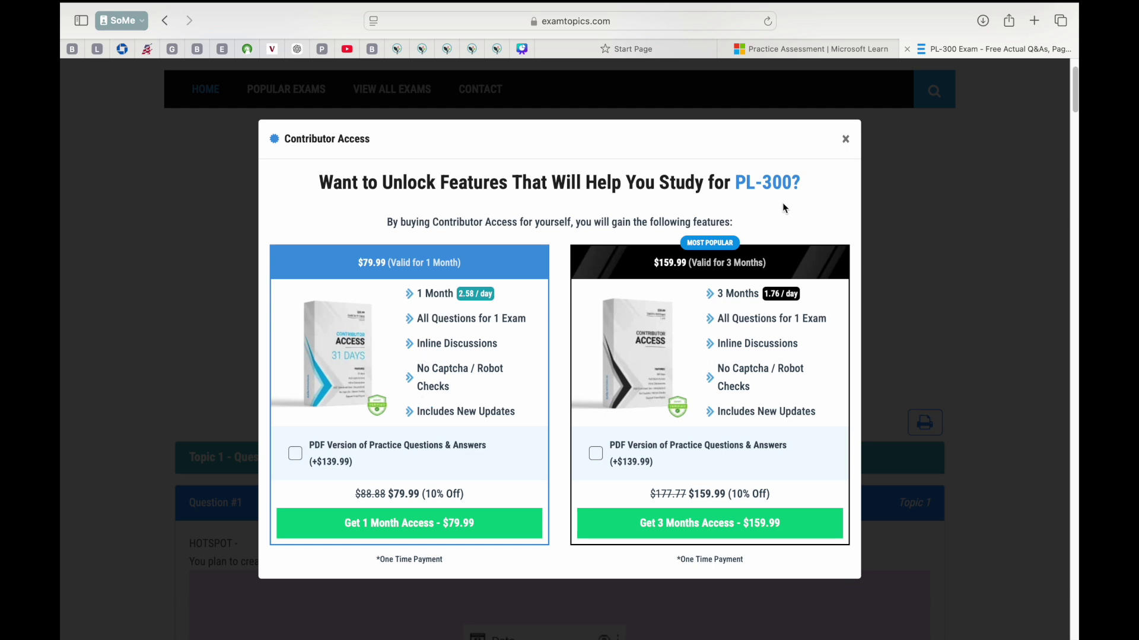
click(845, 140)
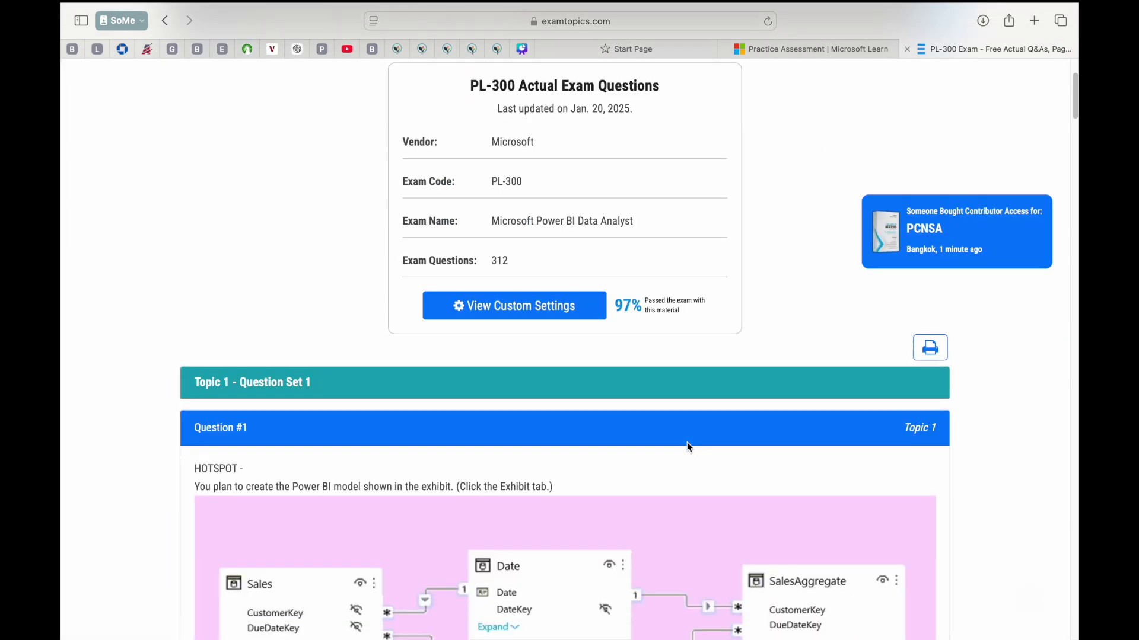
scroll(687, 443, down, 3)
scroll(698, 483, down, 5)
scroll(698, 483, down, 6)
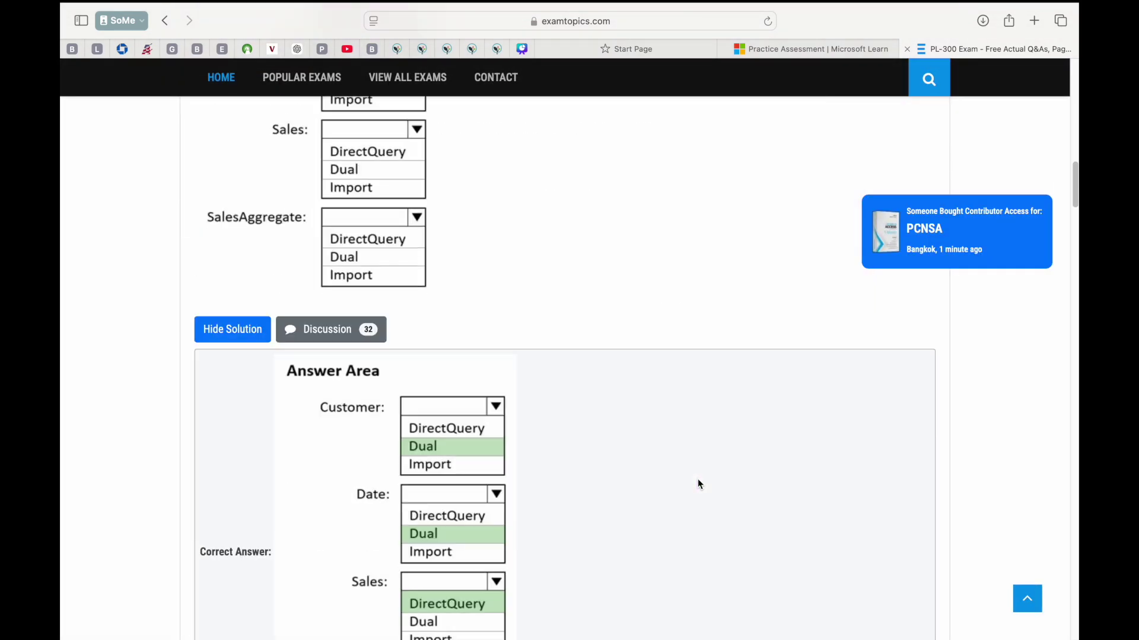
scroll(699, 482, down, 10)
scroll(697, 481, down, 2)
scroll(698, 480, down, 10)
scroll(696, 480, down, 10)
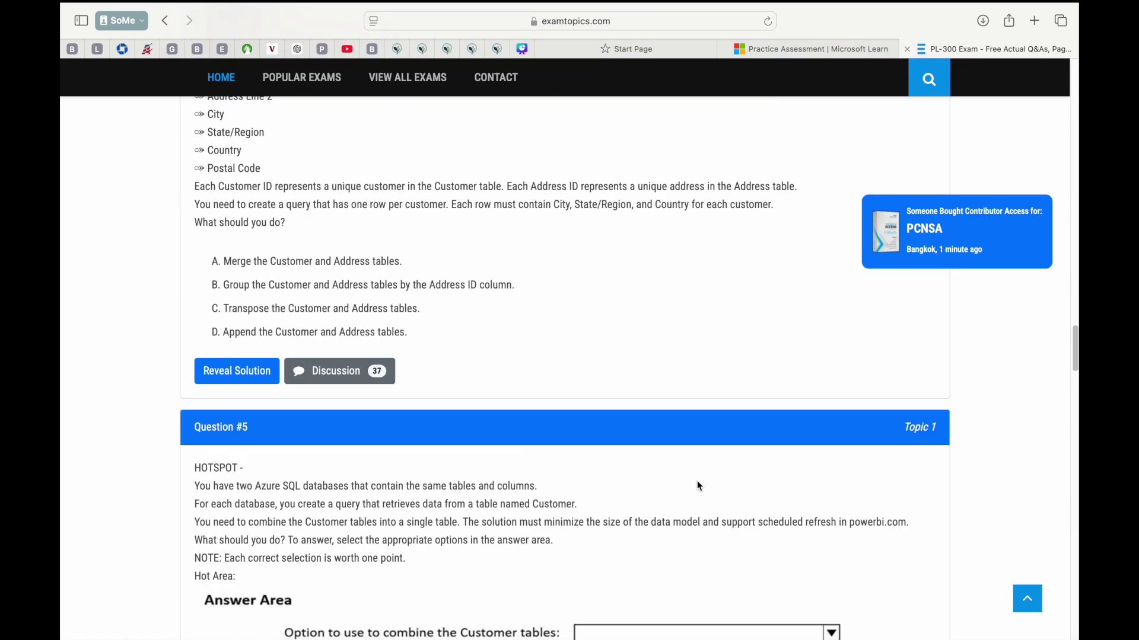
scroll(697, 485, up, 10)
scroll(697, 485, up, 10)
scroll(696, 485, up, 10)
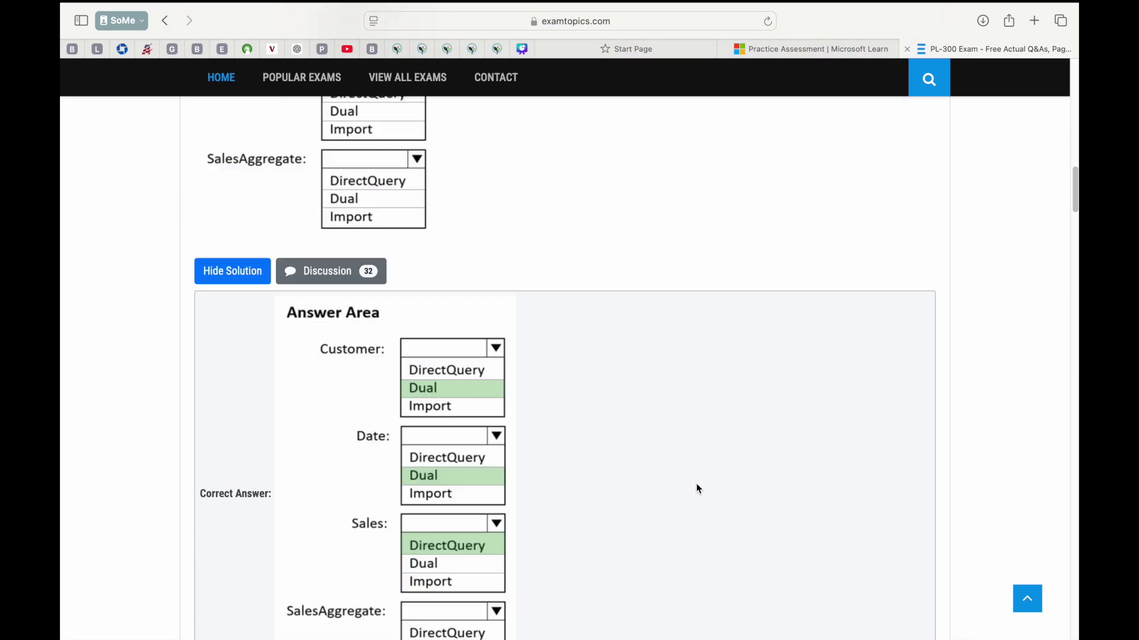
scroll(696, 489, up, 5)
scroll(696, 489, up, 5)
scroll(696, 488, up, 5)
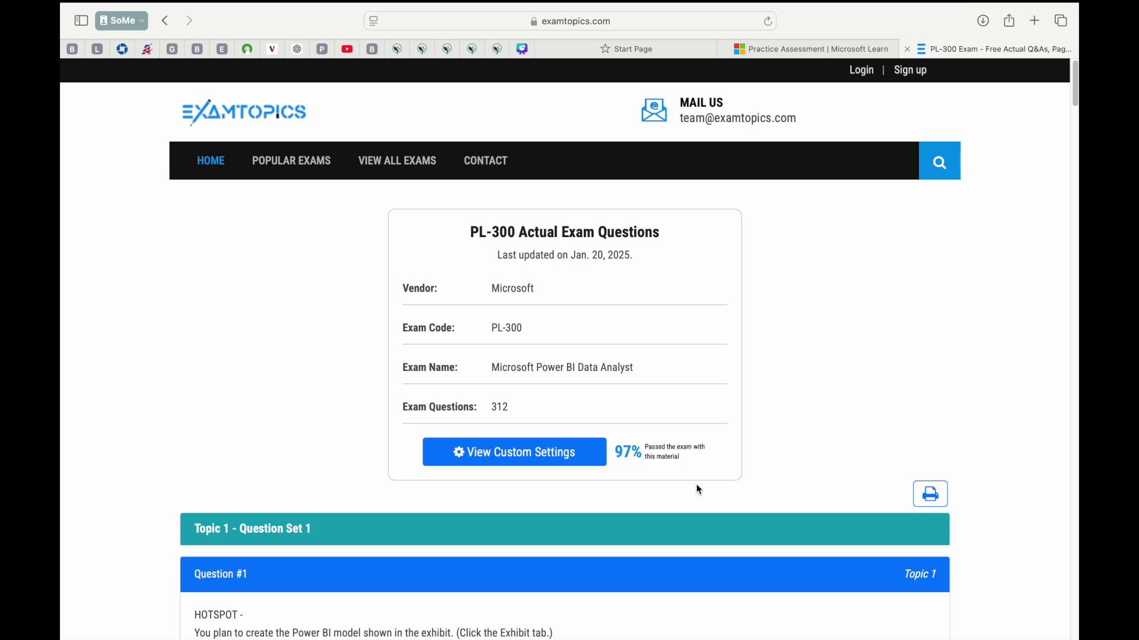
scroll(697, 489, down, 5)
scroll(697, 488, down, 1)
scroll(697, 489, down, 10)
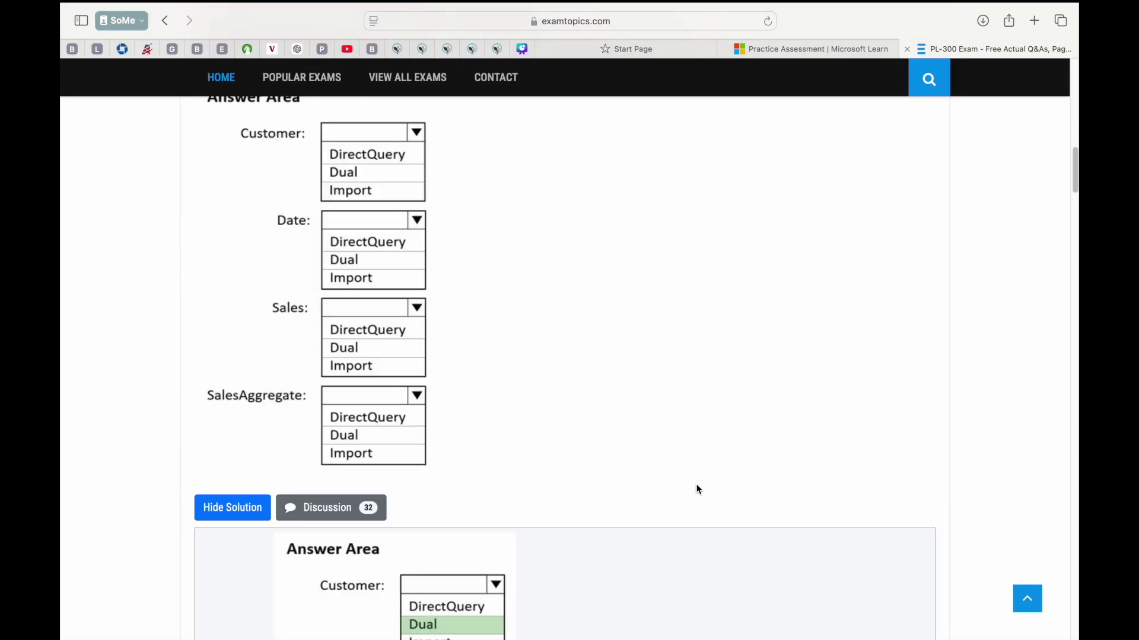
scroll(697, 488, down, 5)
scroll(696, 489, down, 5)
scroll(697, 489, down, 5)
scroll(697, 488, down, 5)
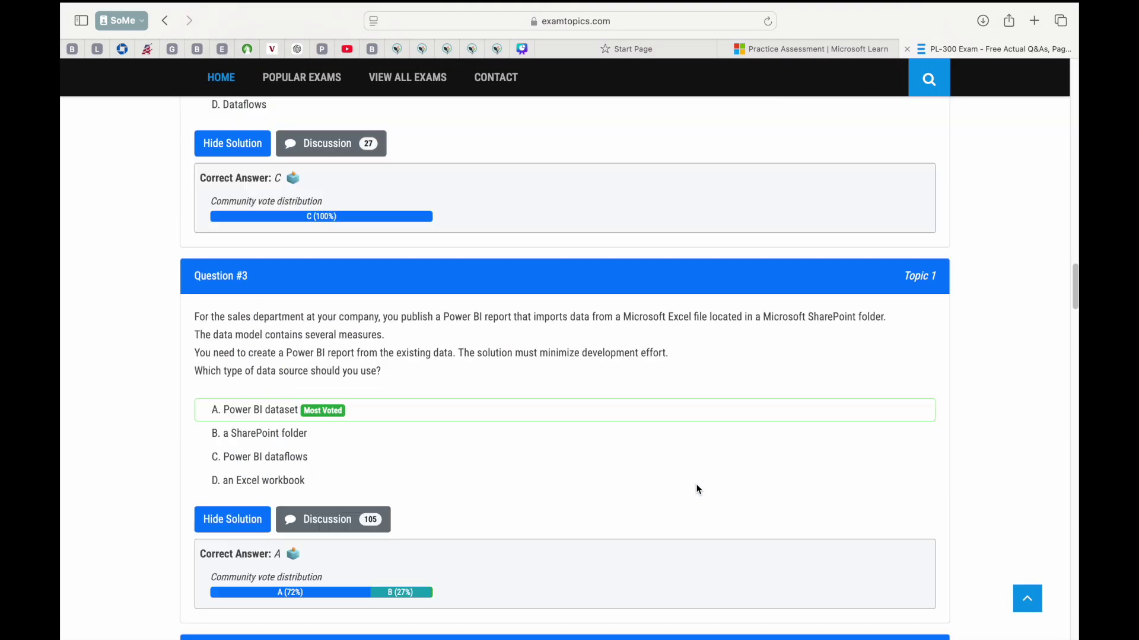
scroll(697, 489, down, 5)
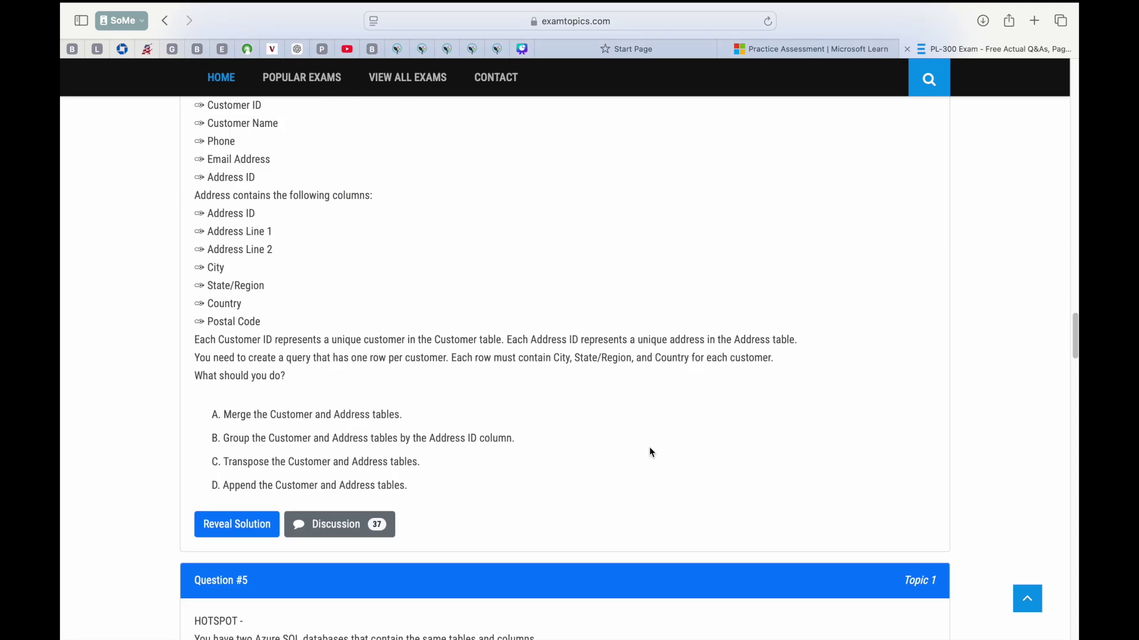
scroll(672, 463, down, 3)
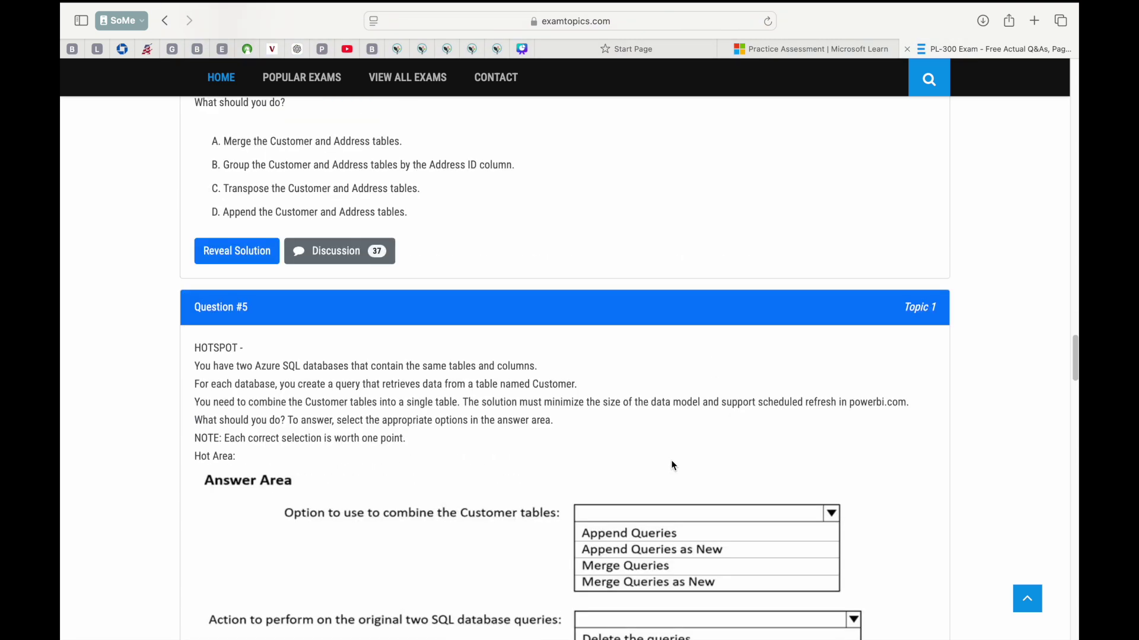
scroll(670, 471, down, 1)
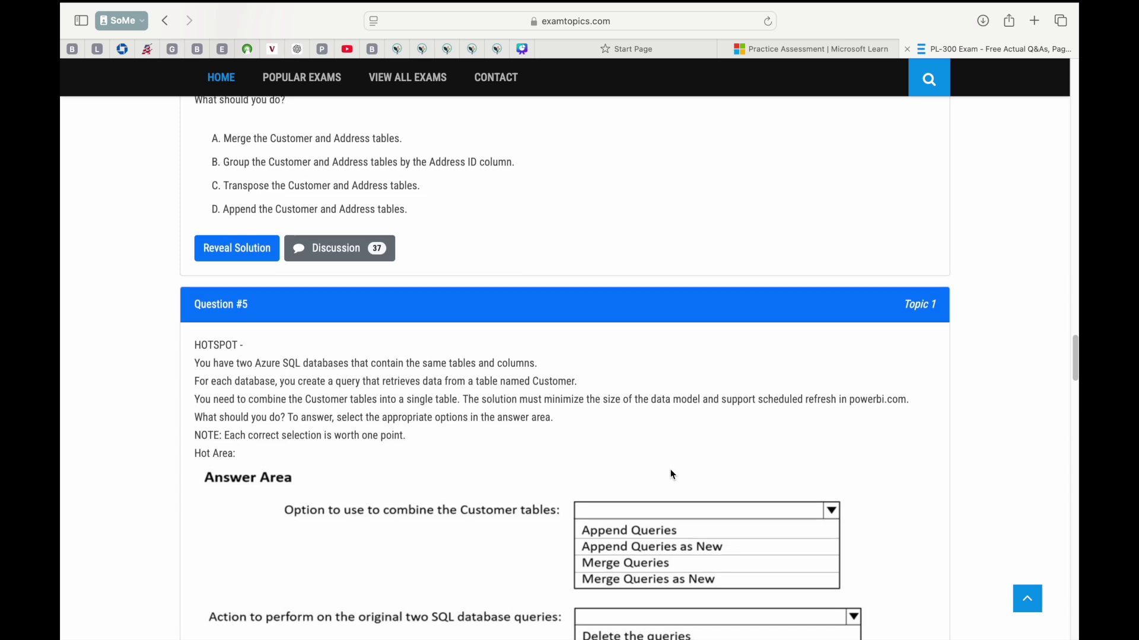
scroll(670, 471, down, 2)
scroll(670, 474, down, 5)
scroll(670, 474, down, 5)
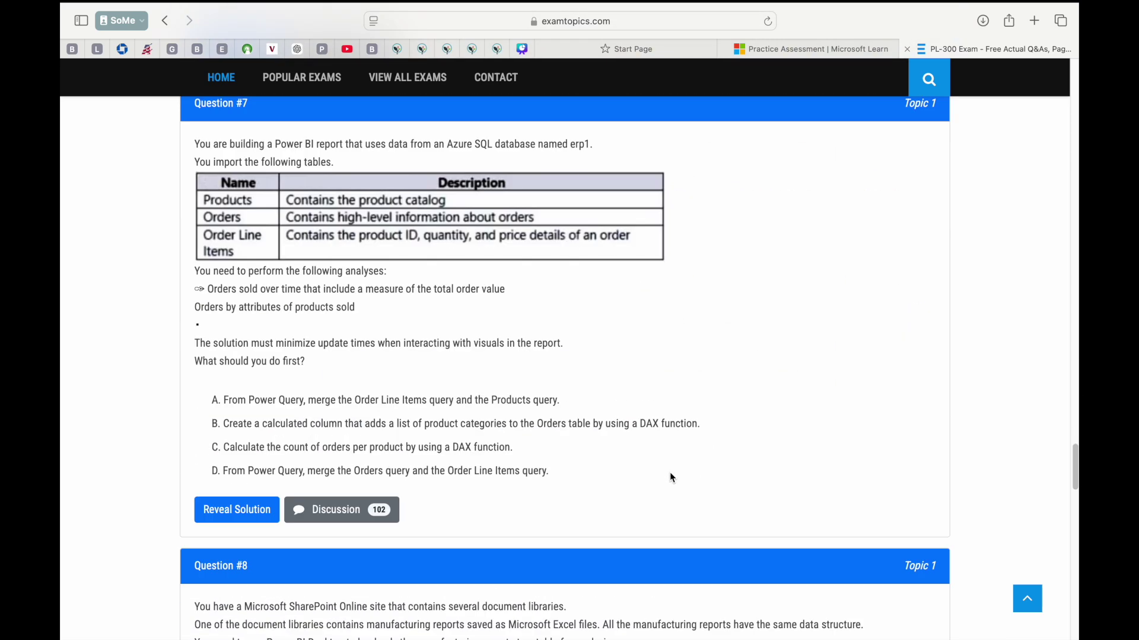
scroll(670, 474, down, 5)
scroll(670, 475, down, 5)
scroll(671, 478, up, 1)
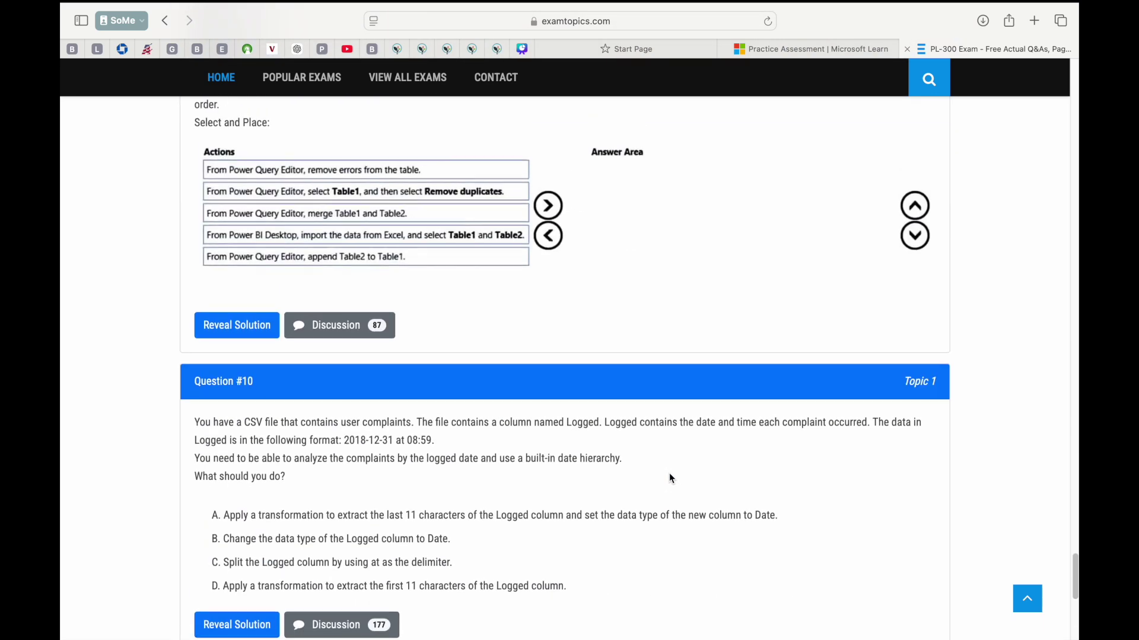